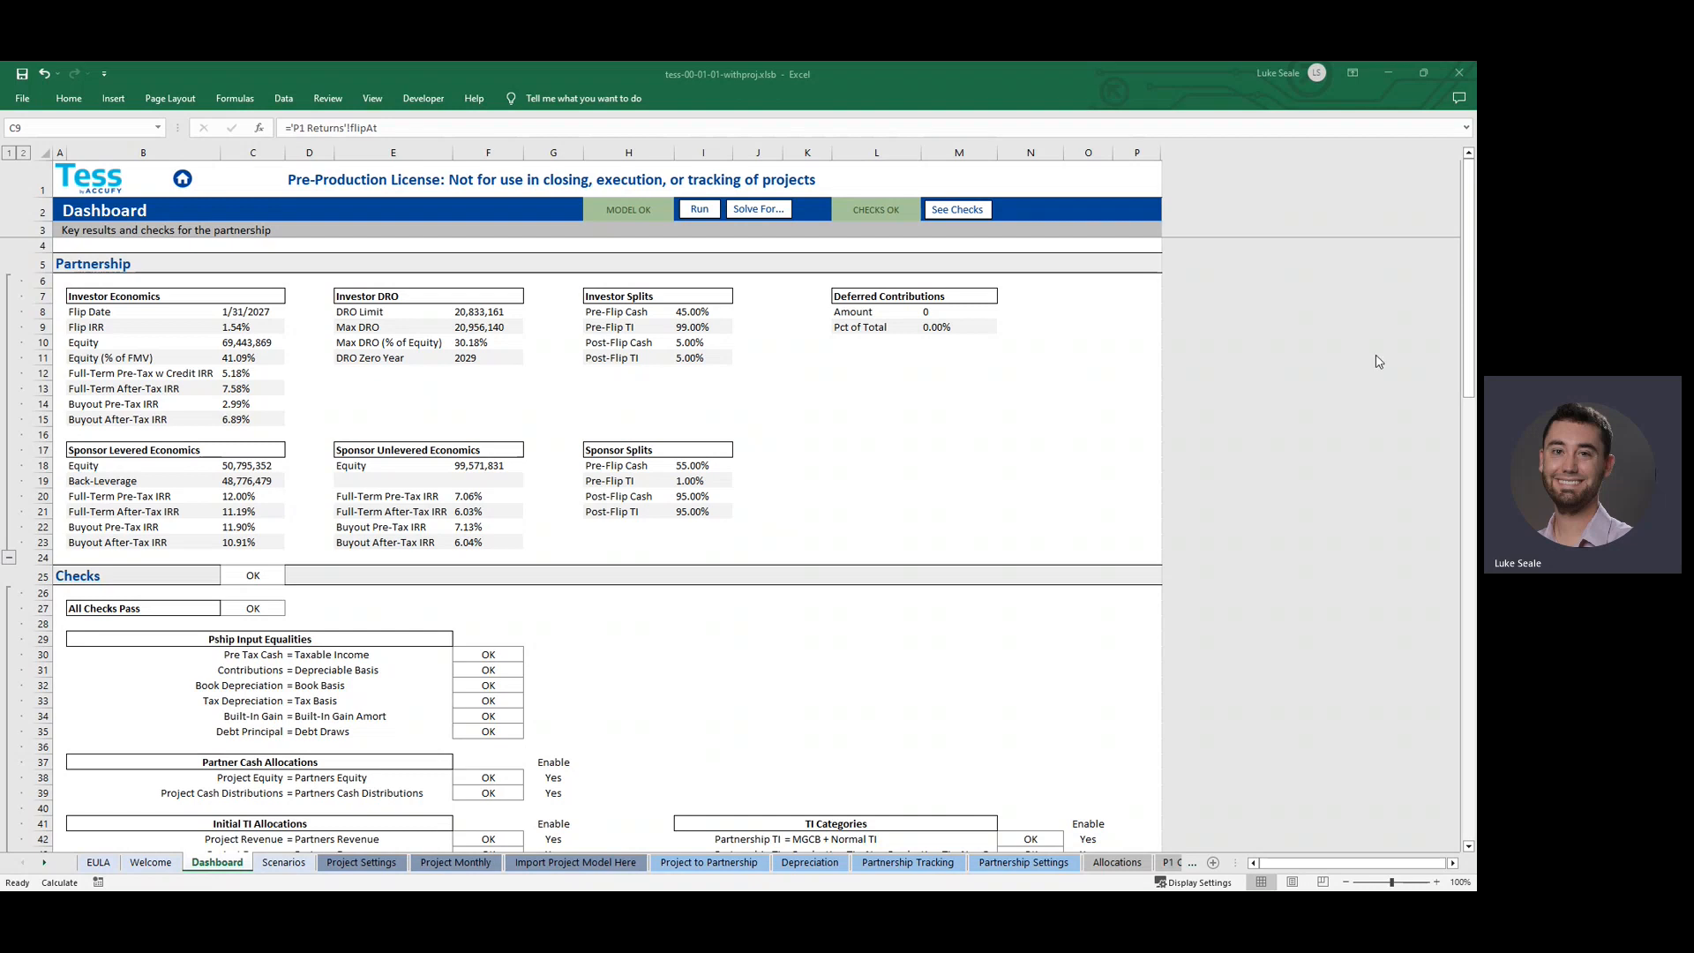
Examine the Project to Partnership, Depreciation and Partnership Tracking sheets, and return to the Dashboard's model status cell
{"action": "left_click", "coordinate": [538, 353]}
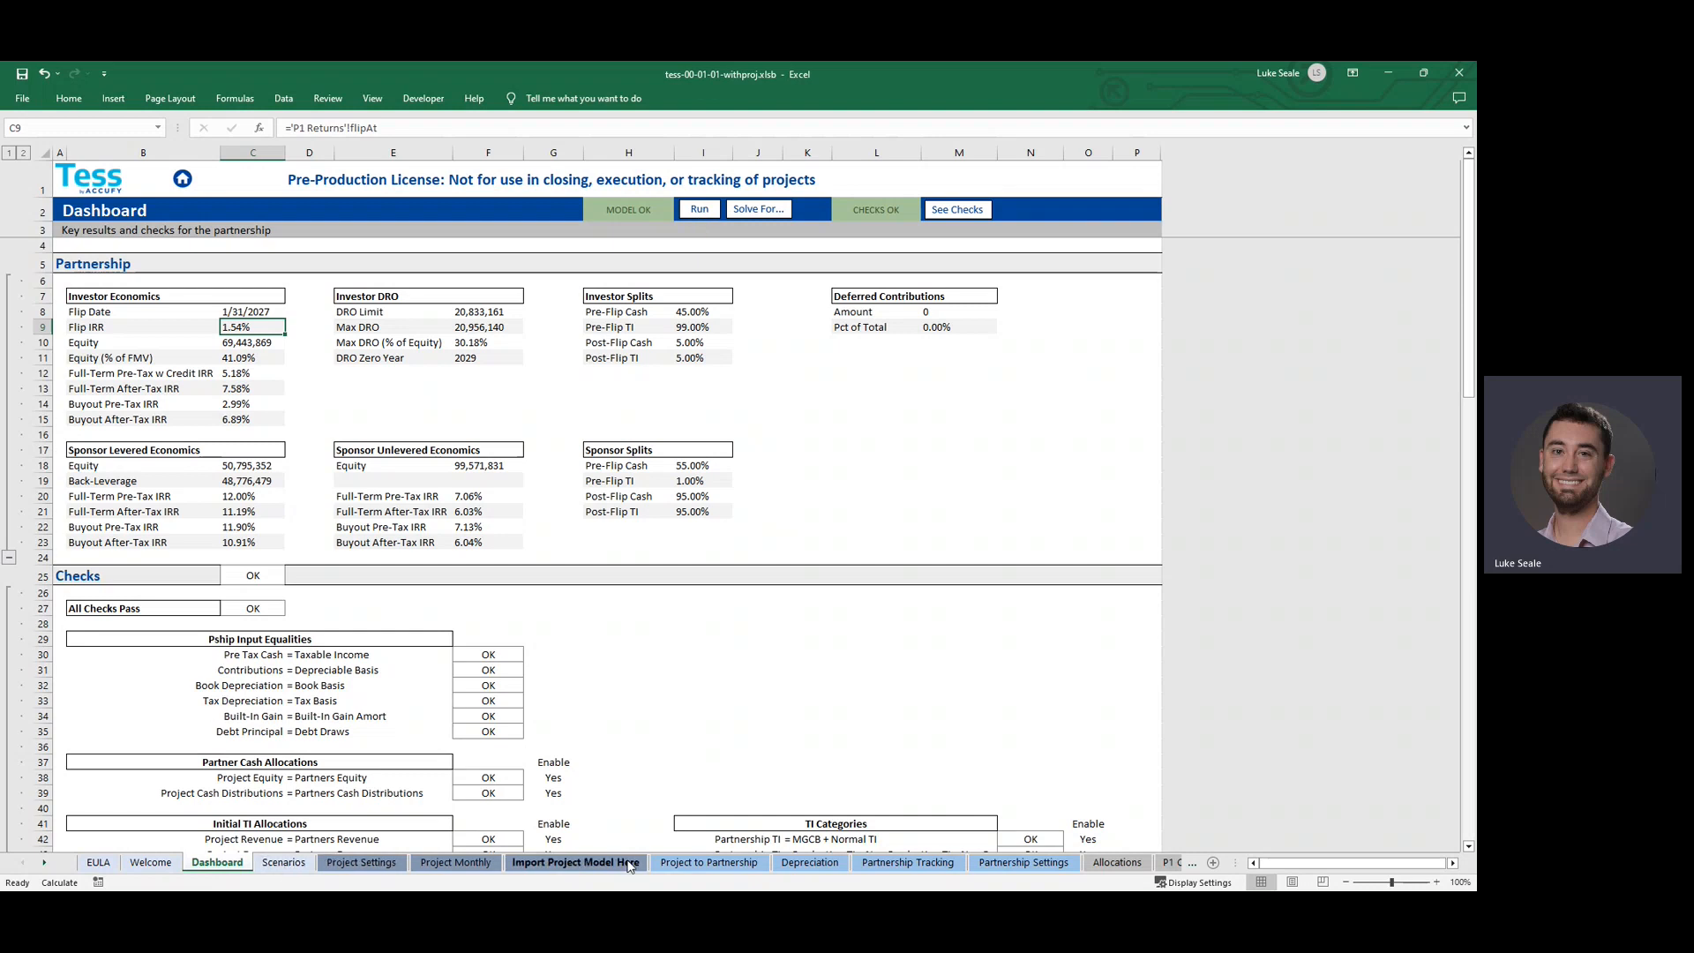
{"action": "left_click", "coordinate": [707, 862]}
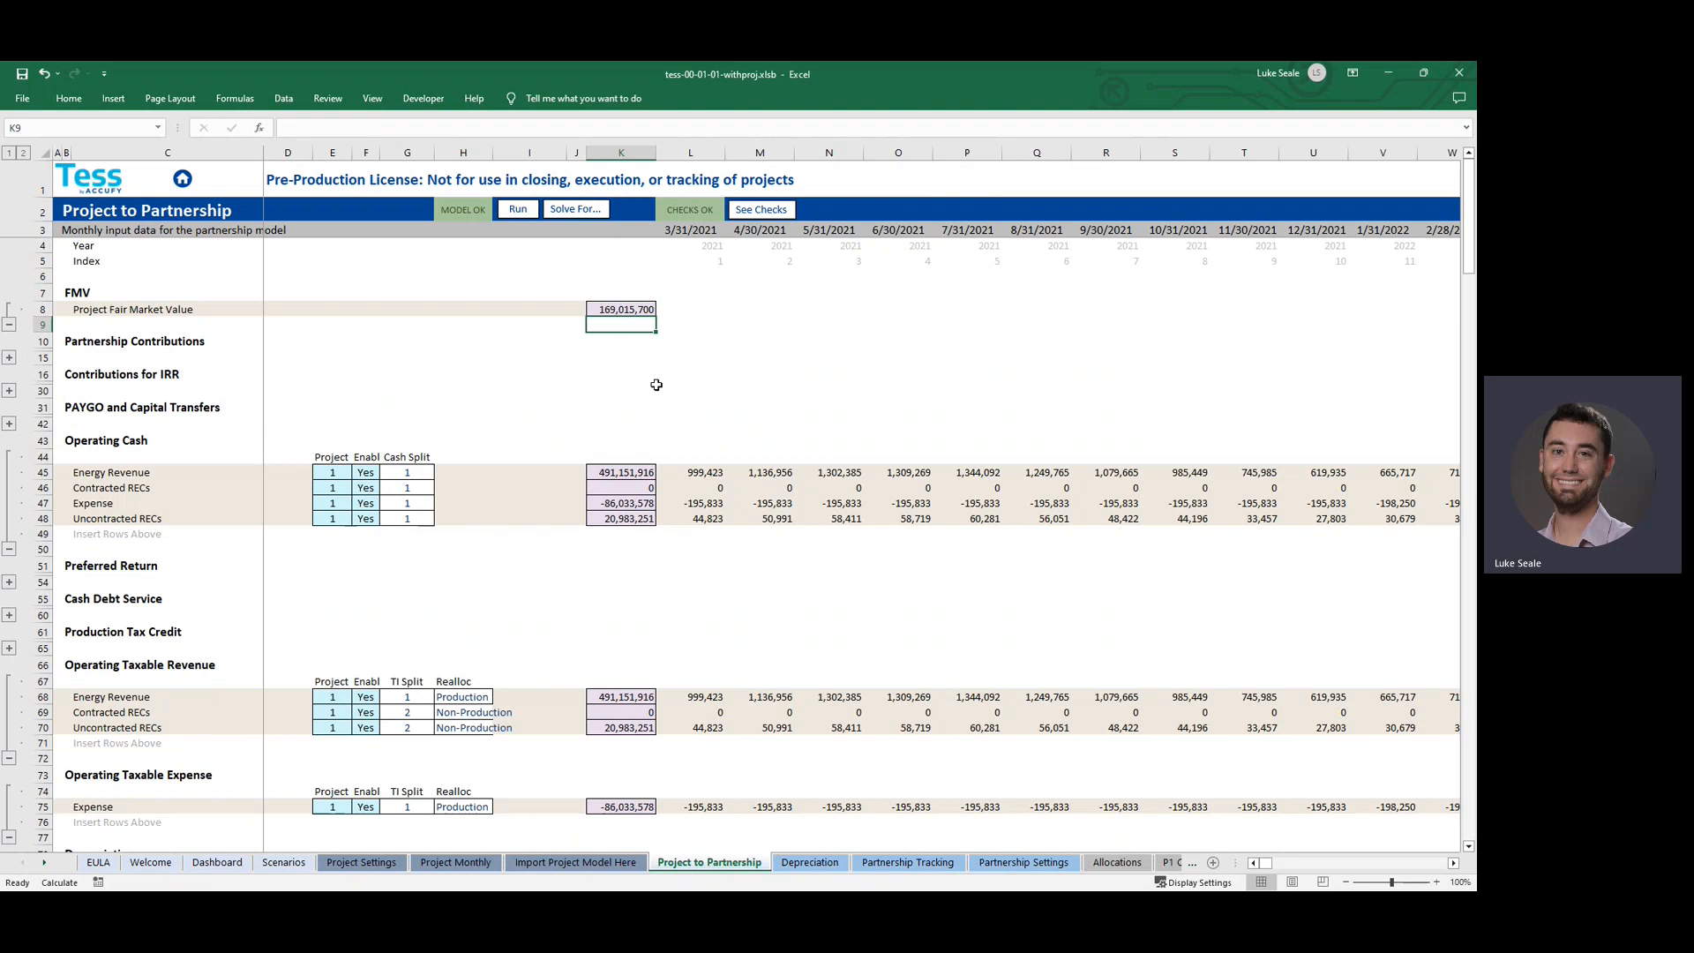
{"action": "left_click", "coordinate": [810, 862]}
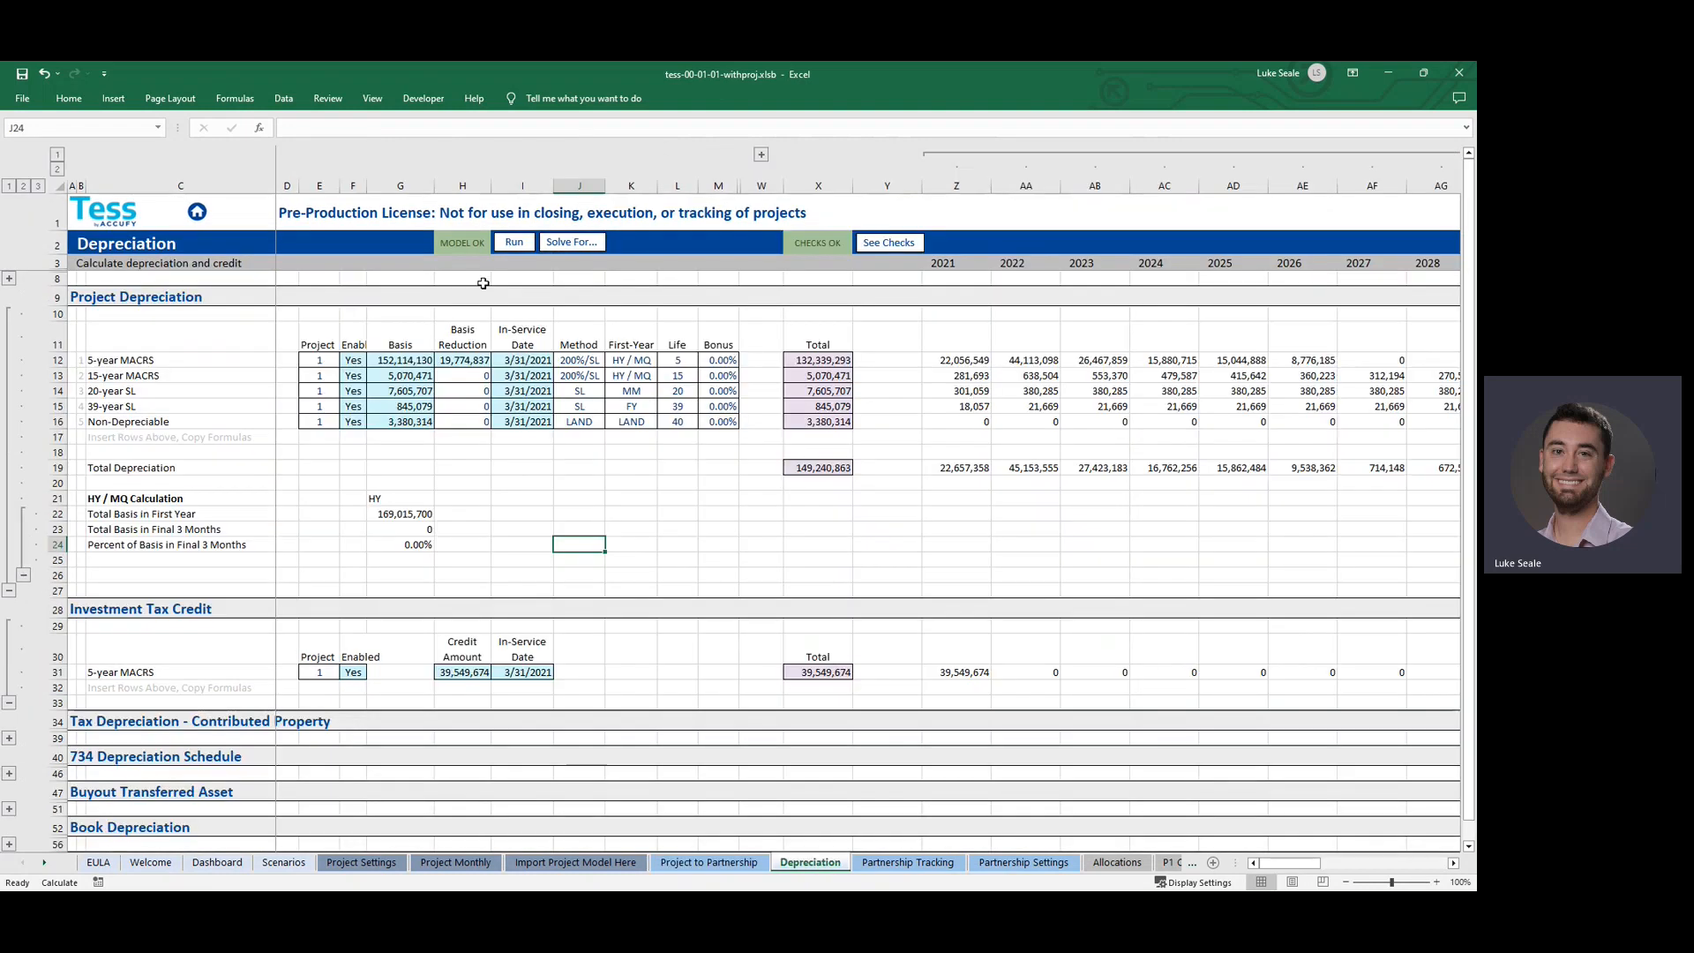
{"action": "left_click", "coordinate": [888, 871]}
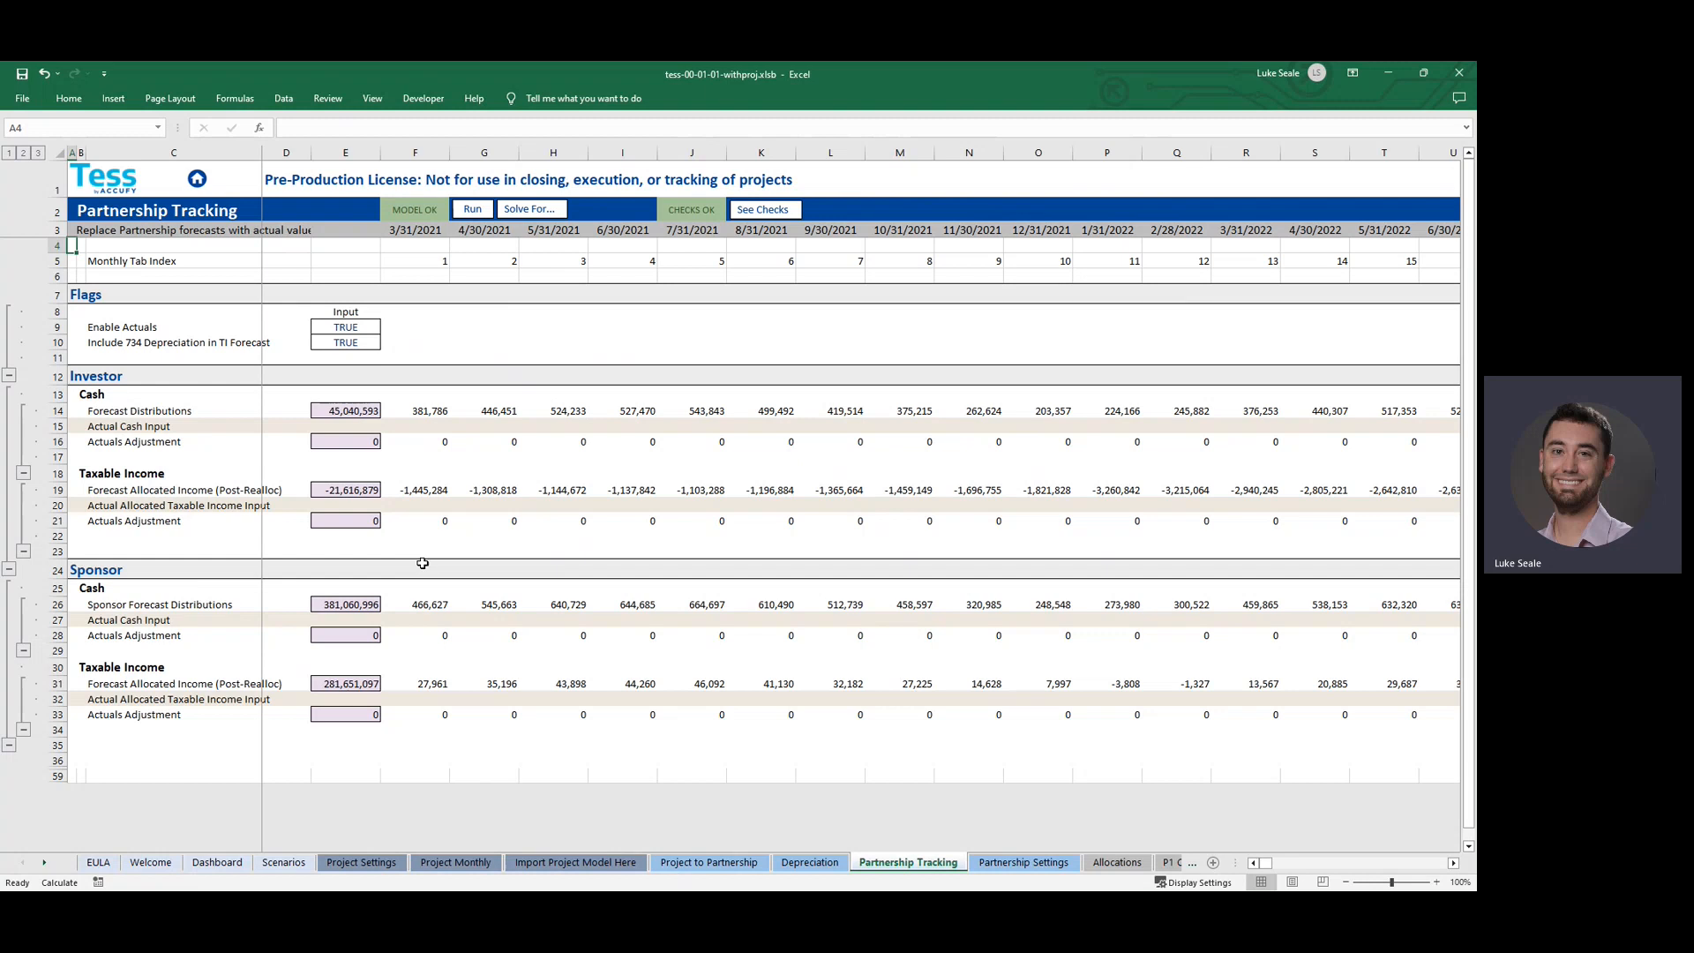
{"action": "left_click", "coordinate": [218, 864]}
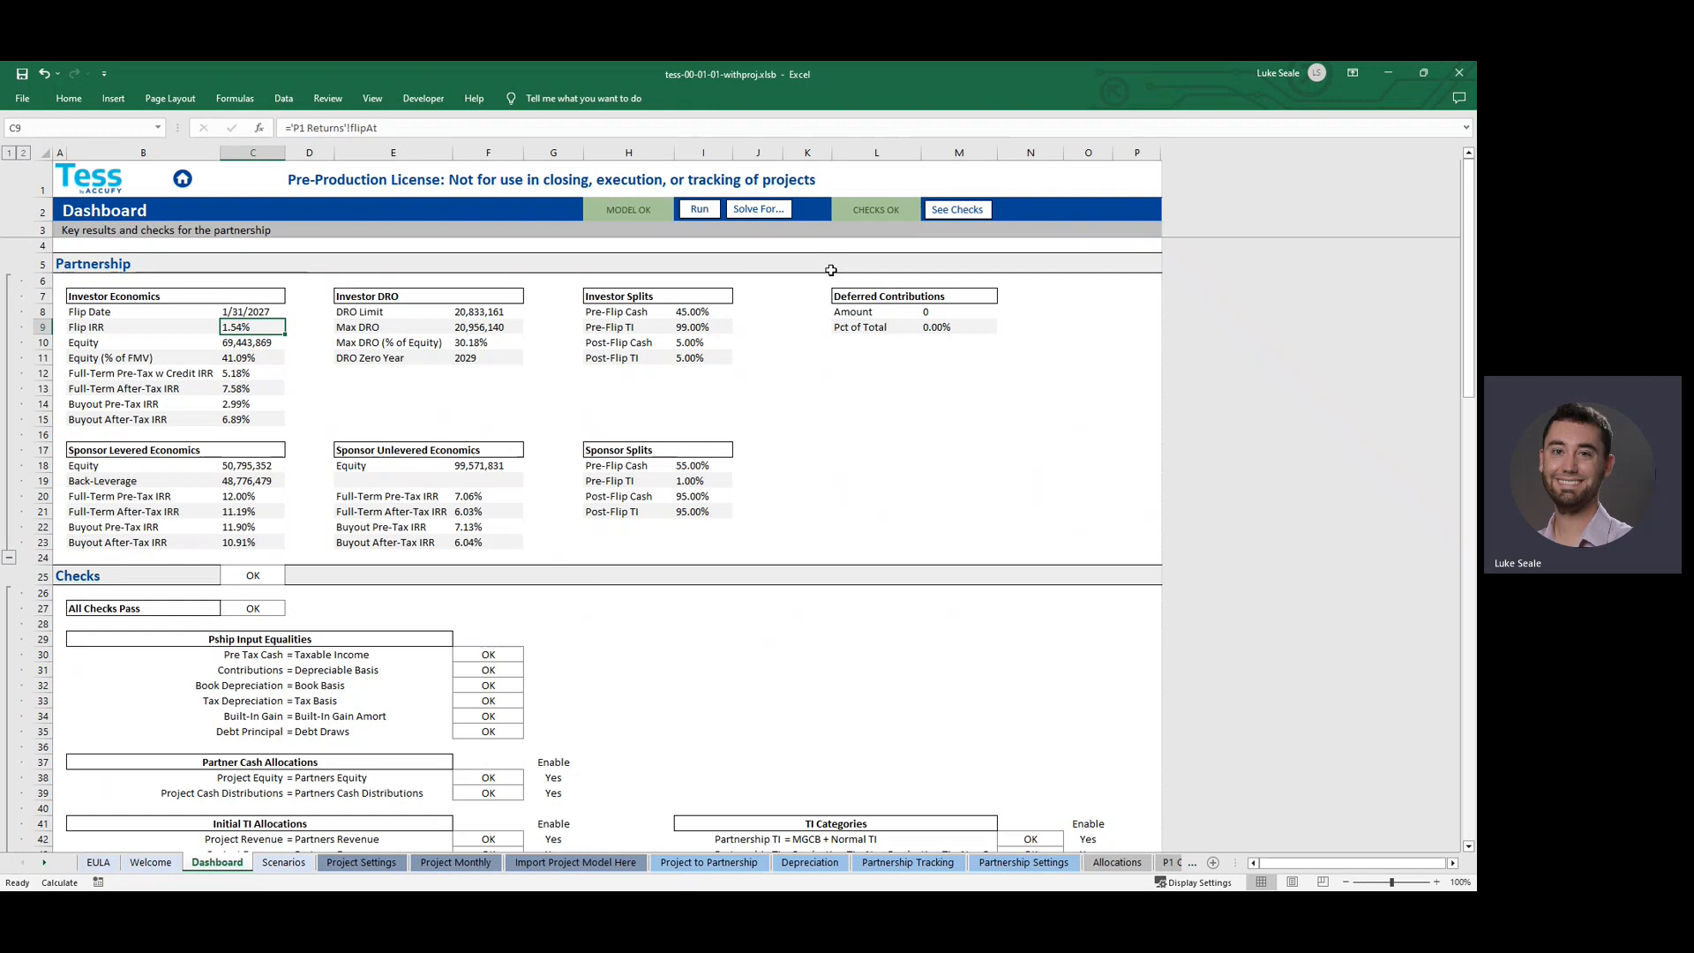
{"action": "left_click", "coordinate": [632, 212]}
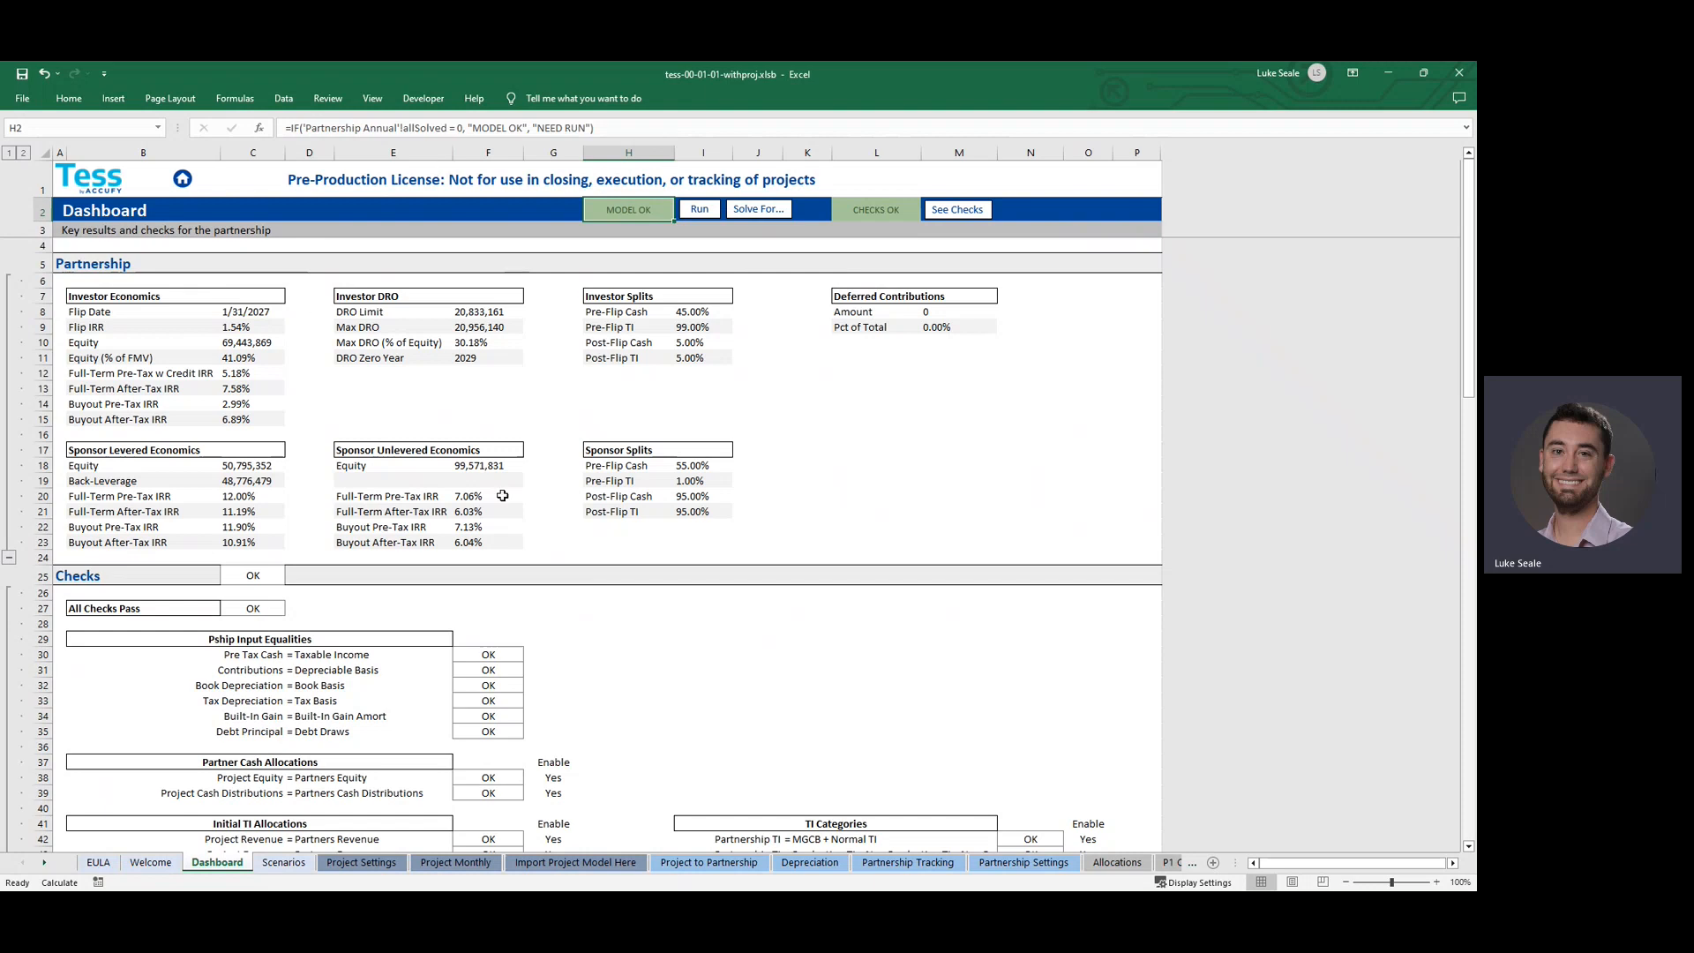
Set the Scenario Selection on the Scenarios sheet to 2, the P75 case
{"action": "left_click", "coordinate": [280, 863]}
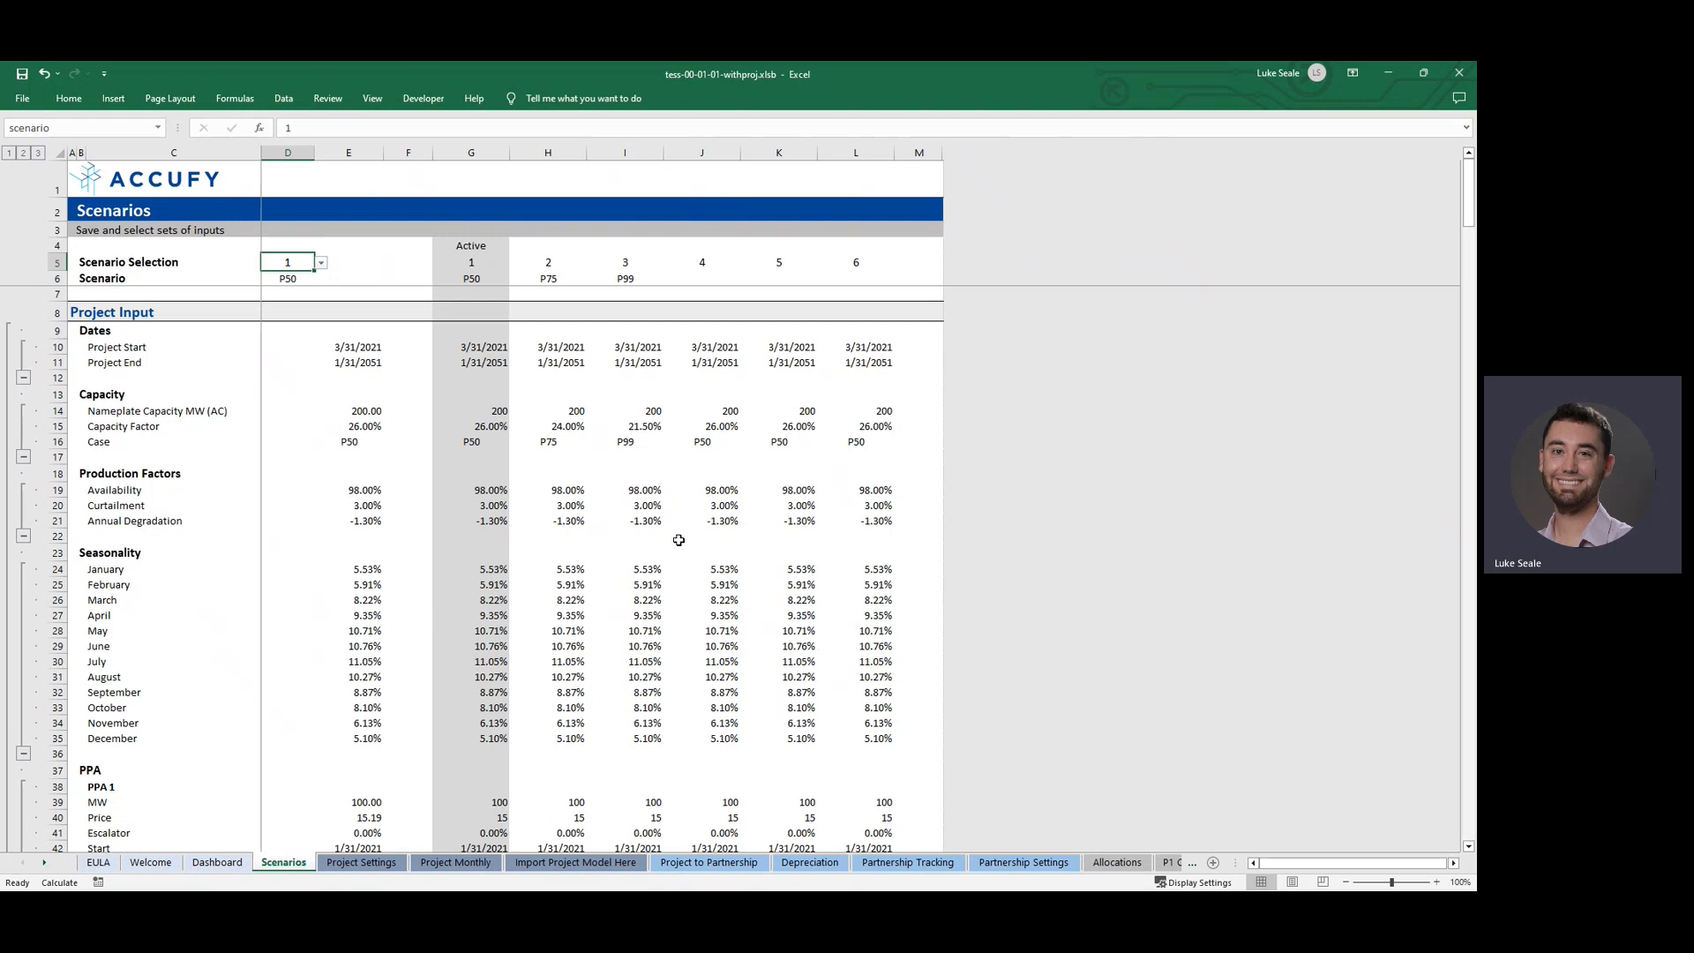
{"action": "left_click", "coordinate": [322, 263]}
{"action": "left_click", "coordinate": [288, 289]}
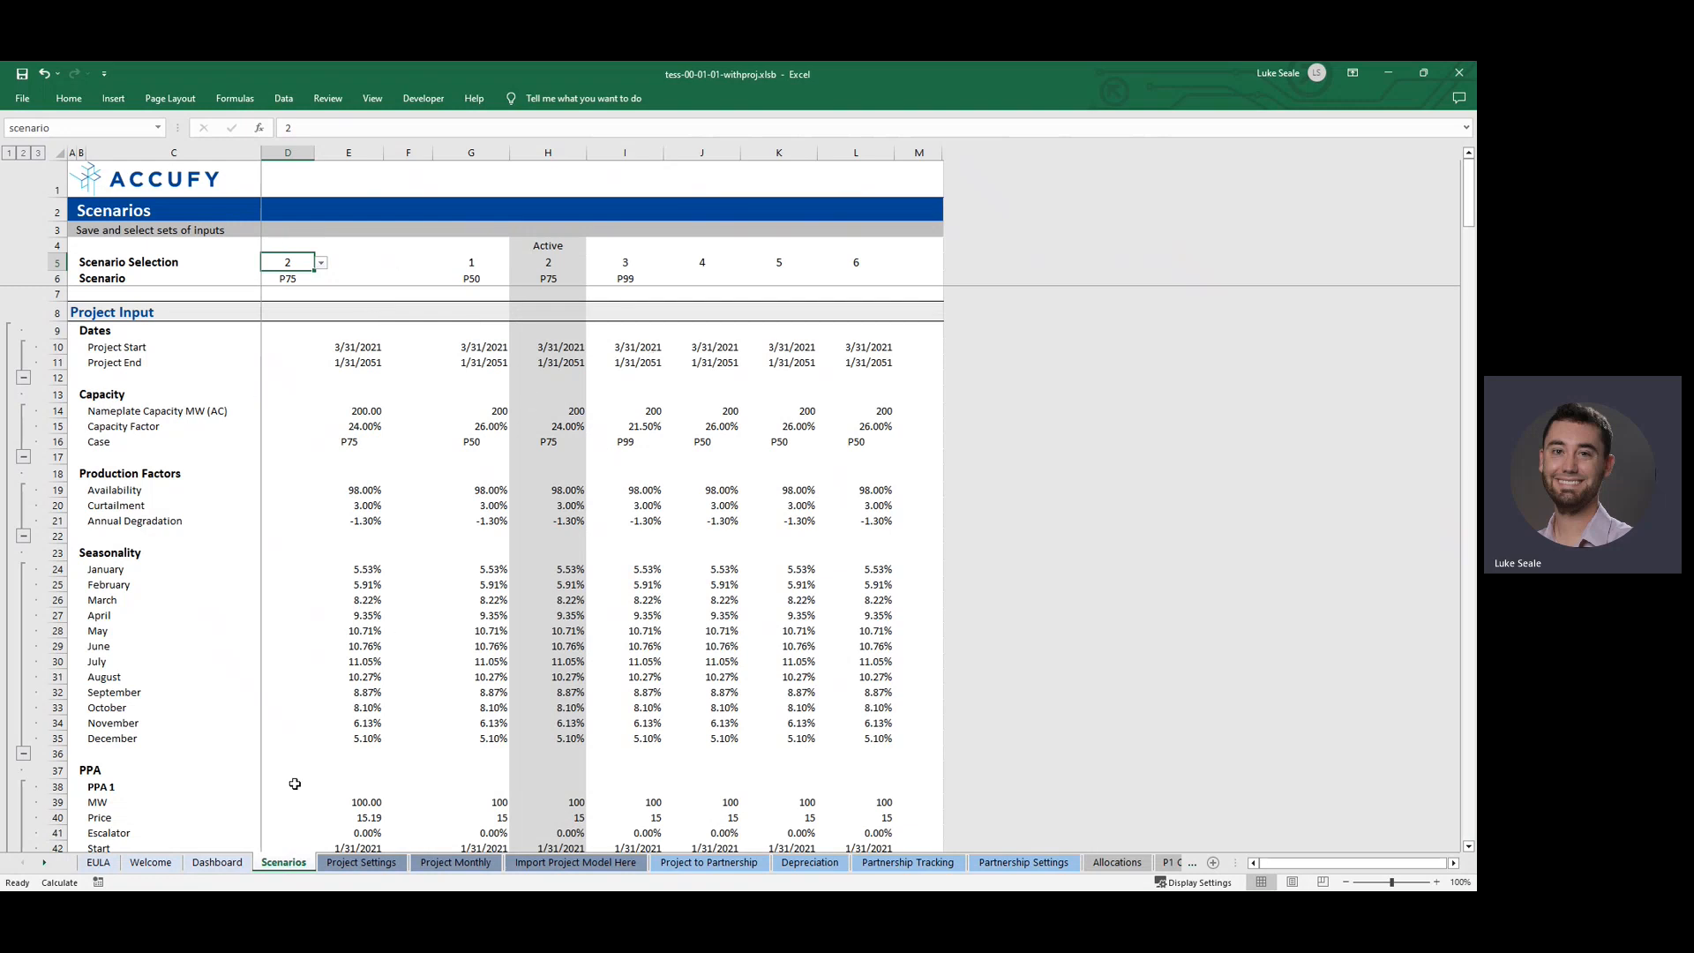
Run the partnership model for the selected scenario from the Dashboard and dismiss the completion message
{"action": "left_click", "coordinate": [217, 862]}
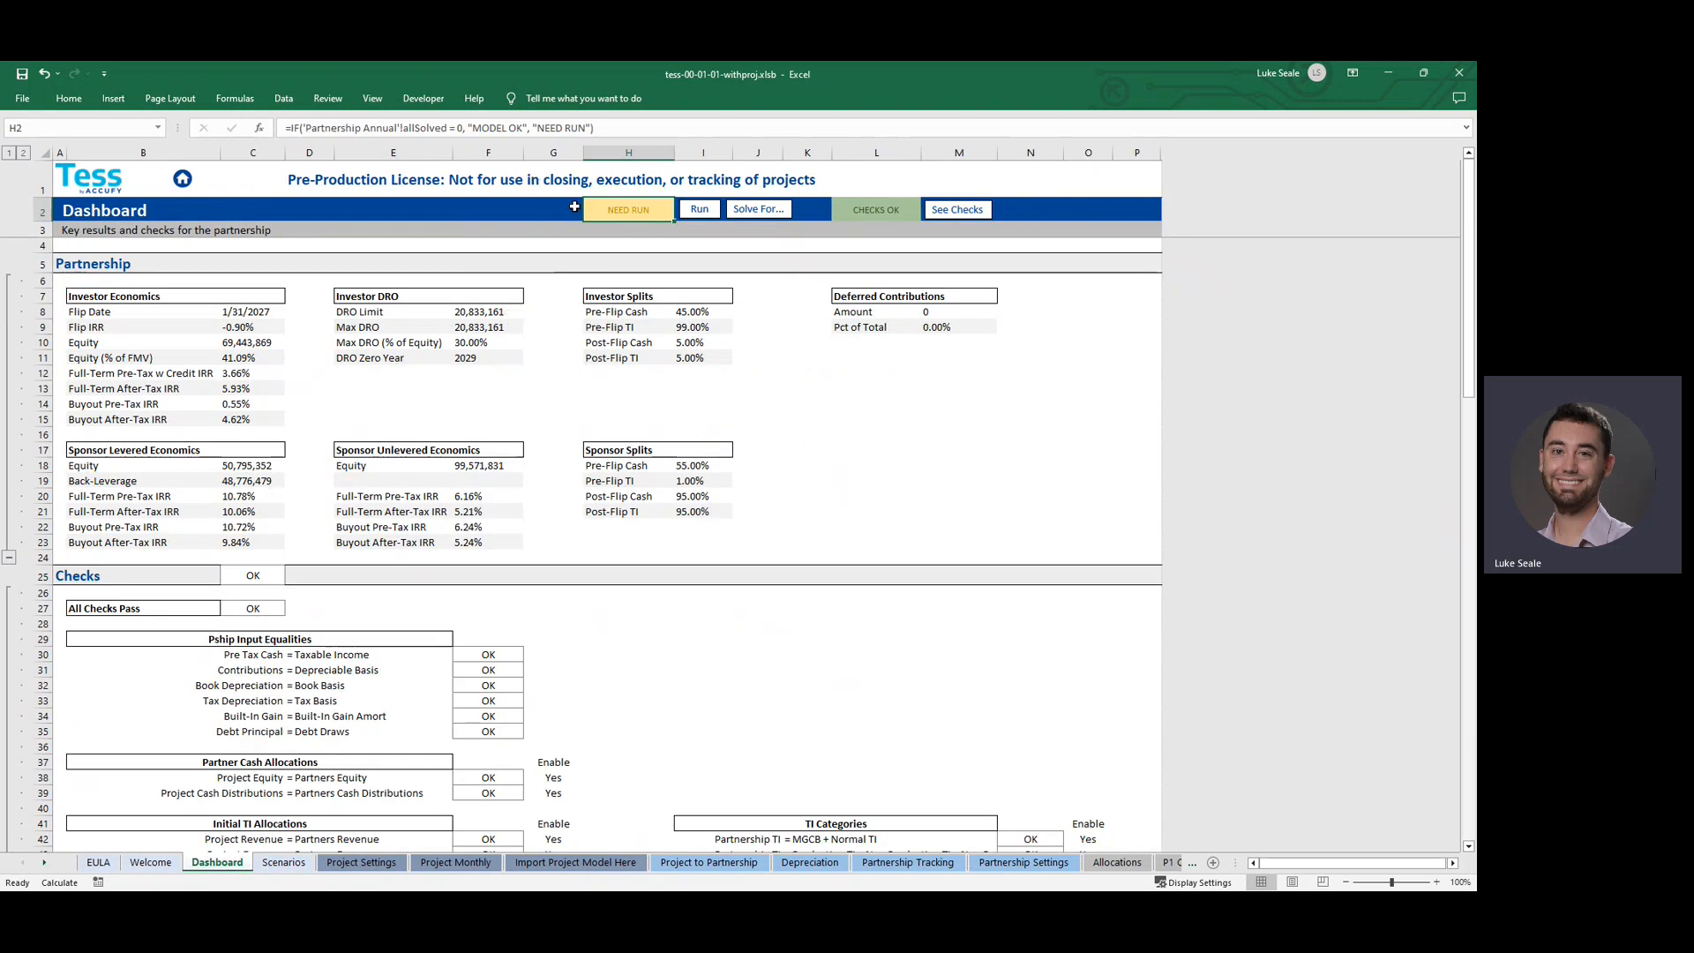
{"action": "left_click", "coordinate": [554, 230]}
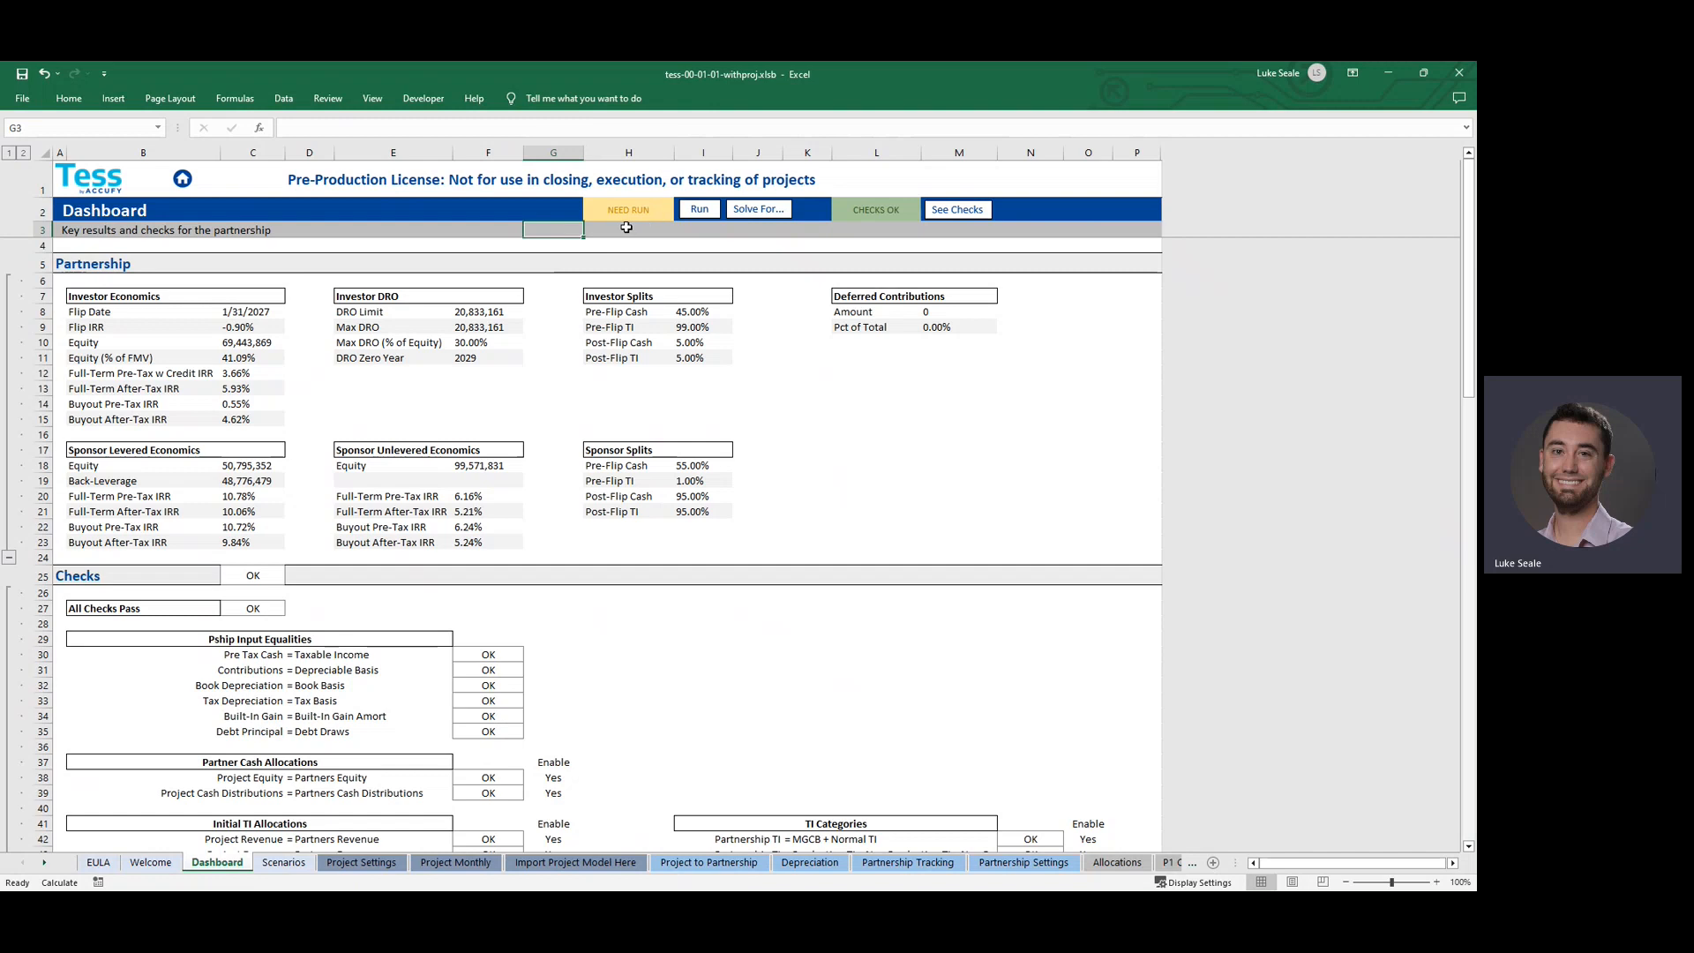
{"action": "key", "text": "Down"}
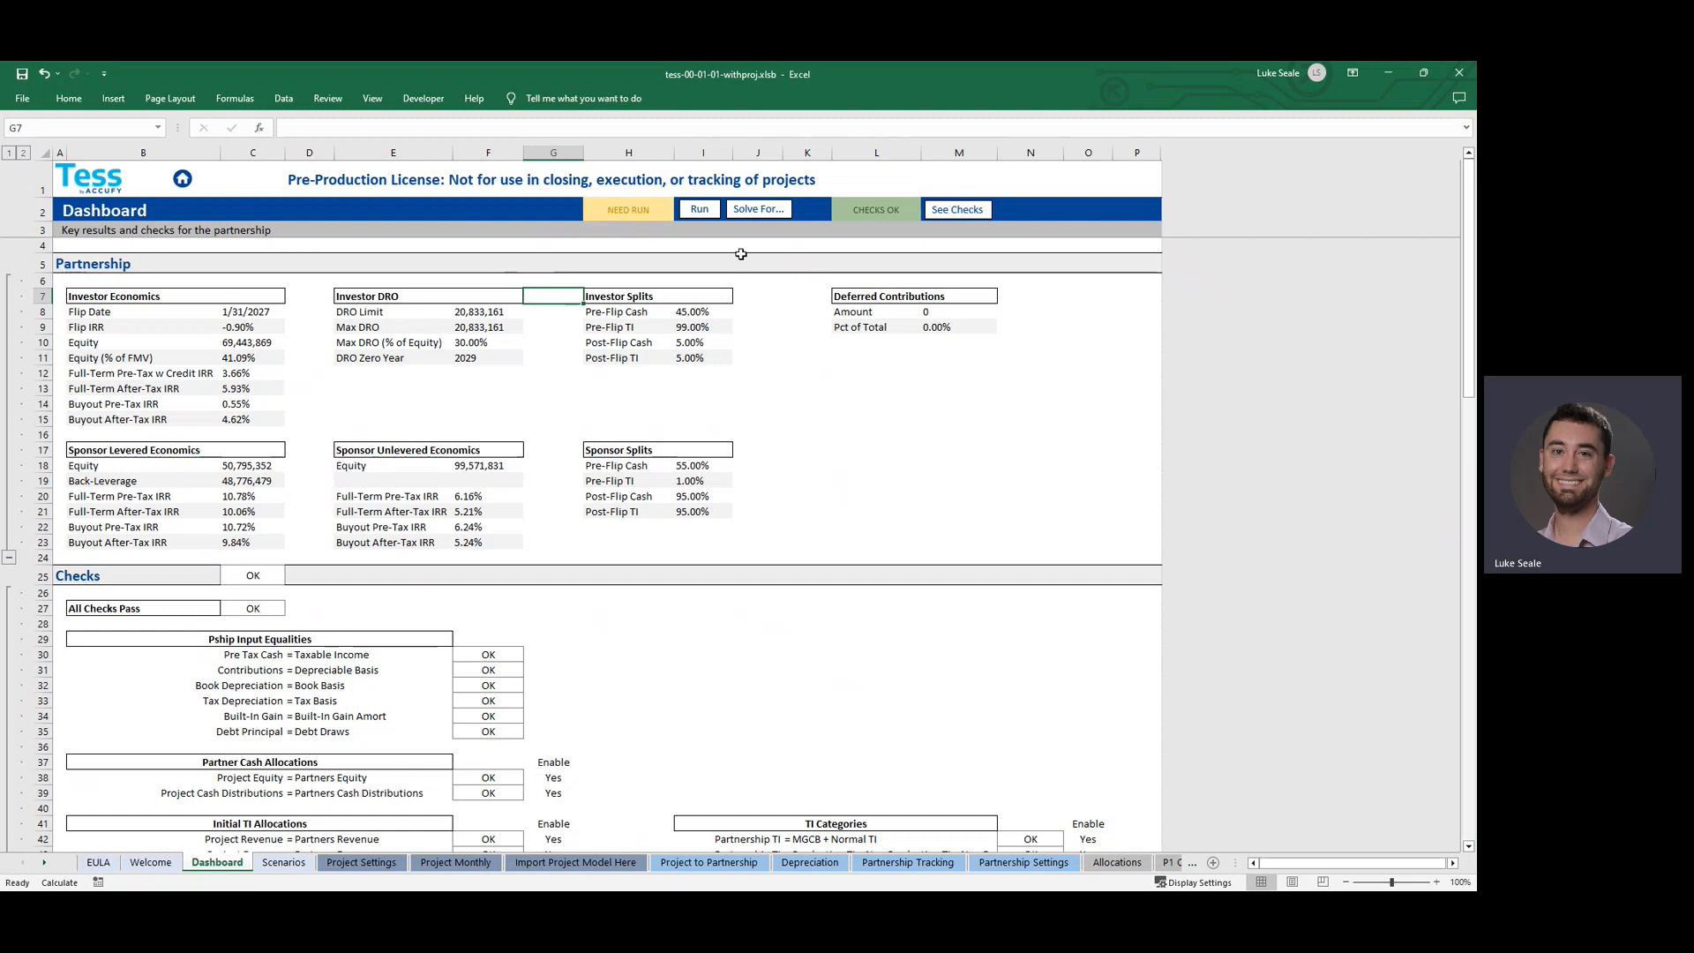
{"action": "left_click", "coordinate": [698, 210]}
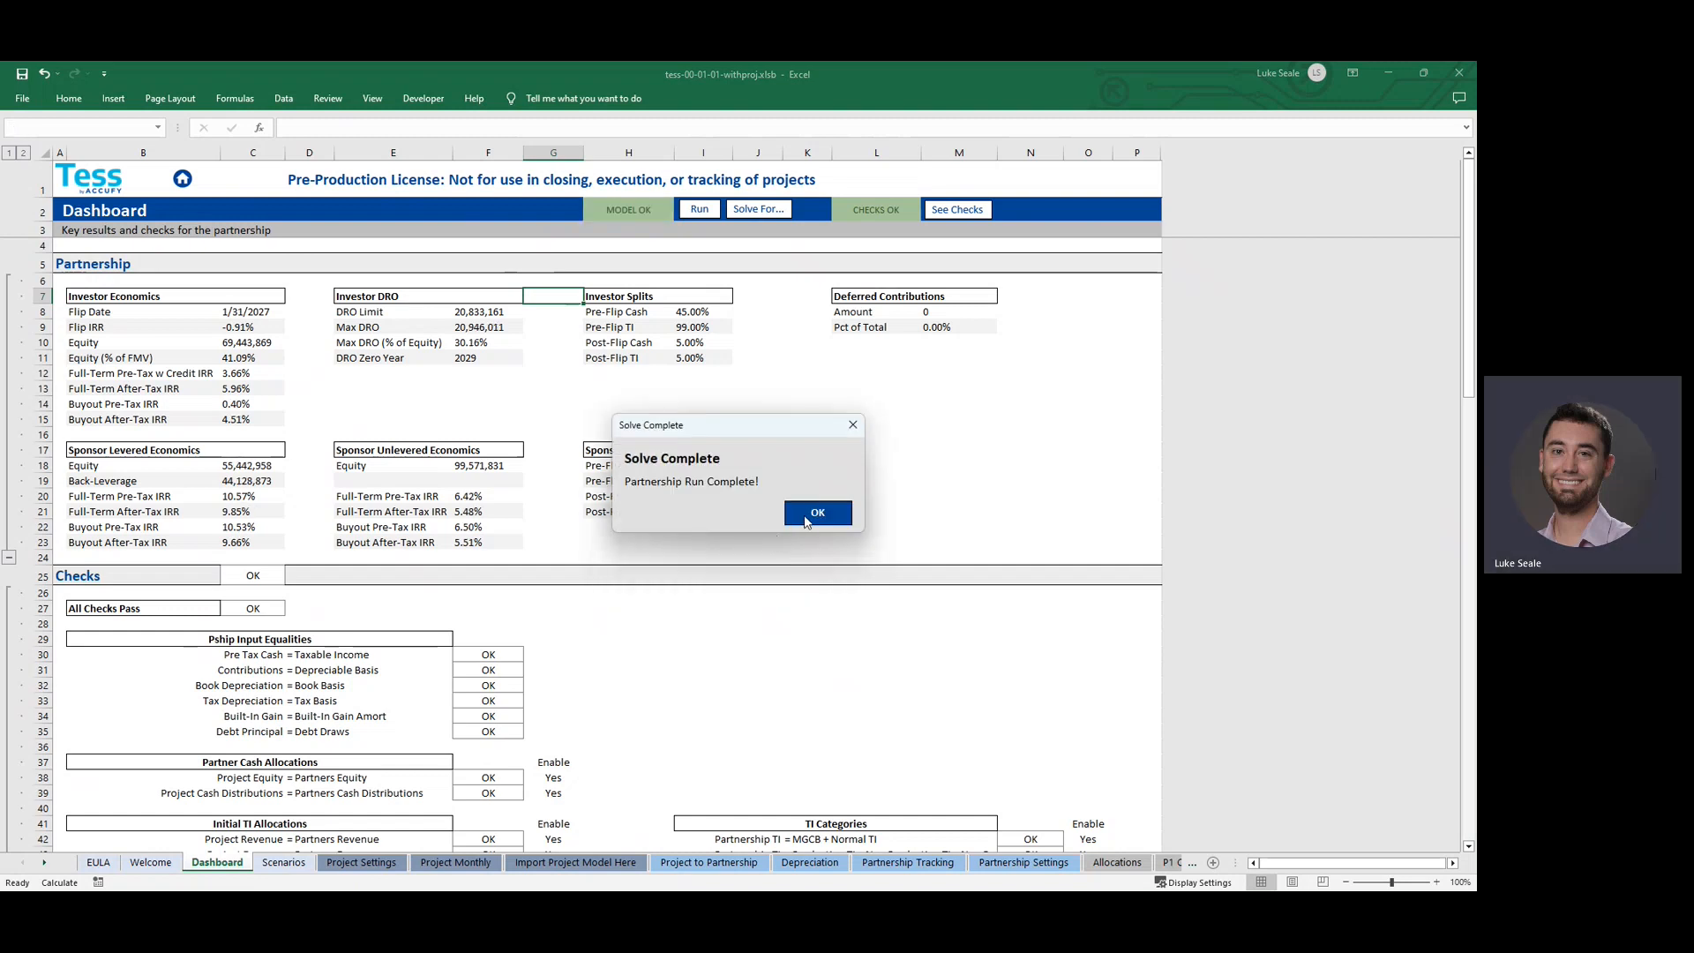
{"action": "left_click", "coordinate": [808, 514]}
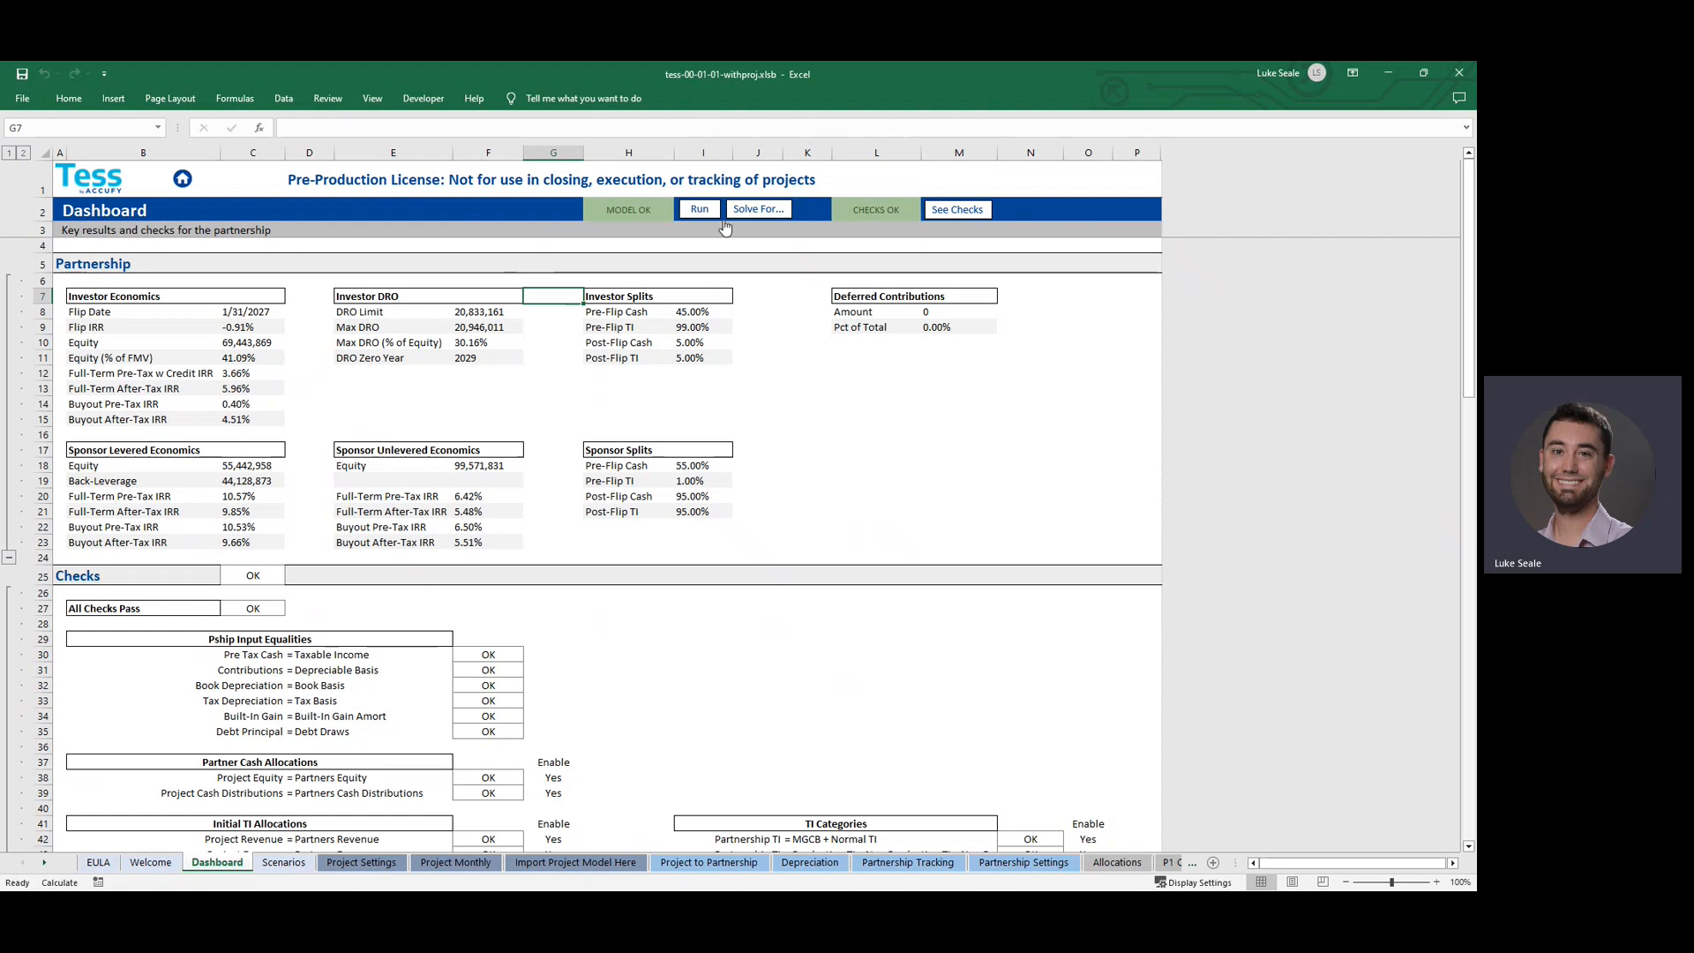
Review the Dashboard's model status and flip IRR, and view the available Solve For options without running one
{"action": "left_click", "coordinate": [655, 203]}
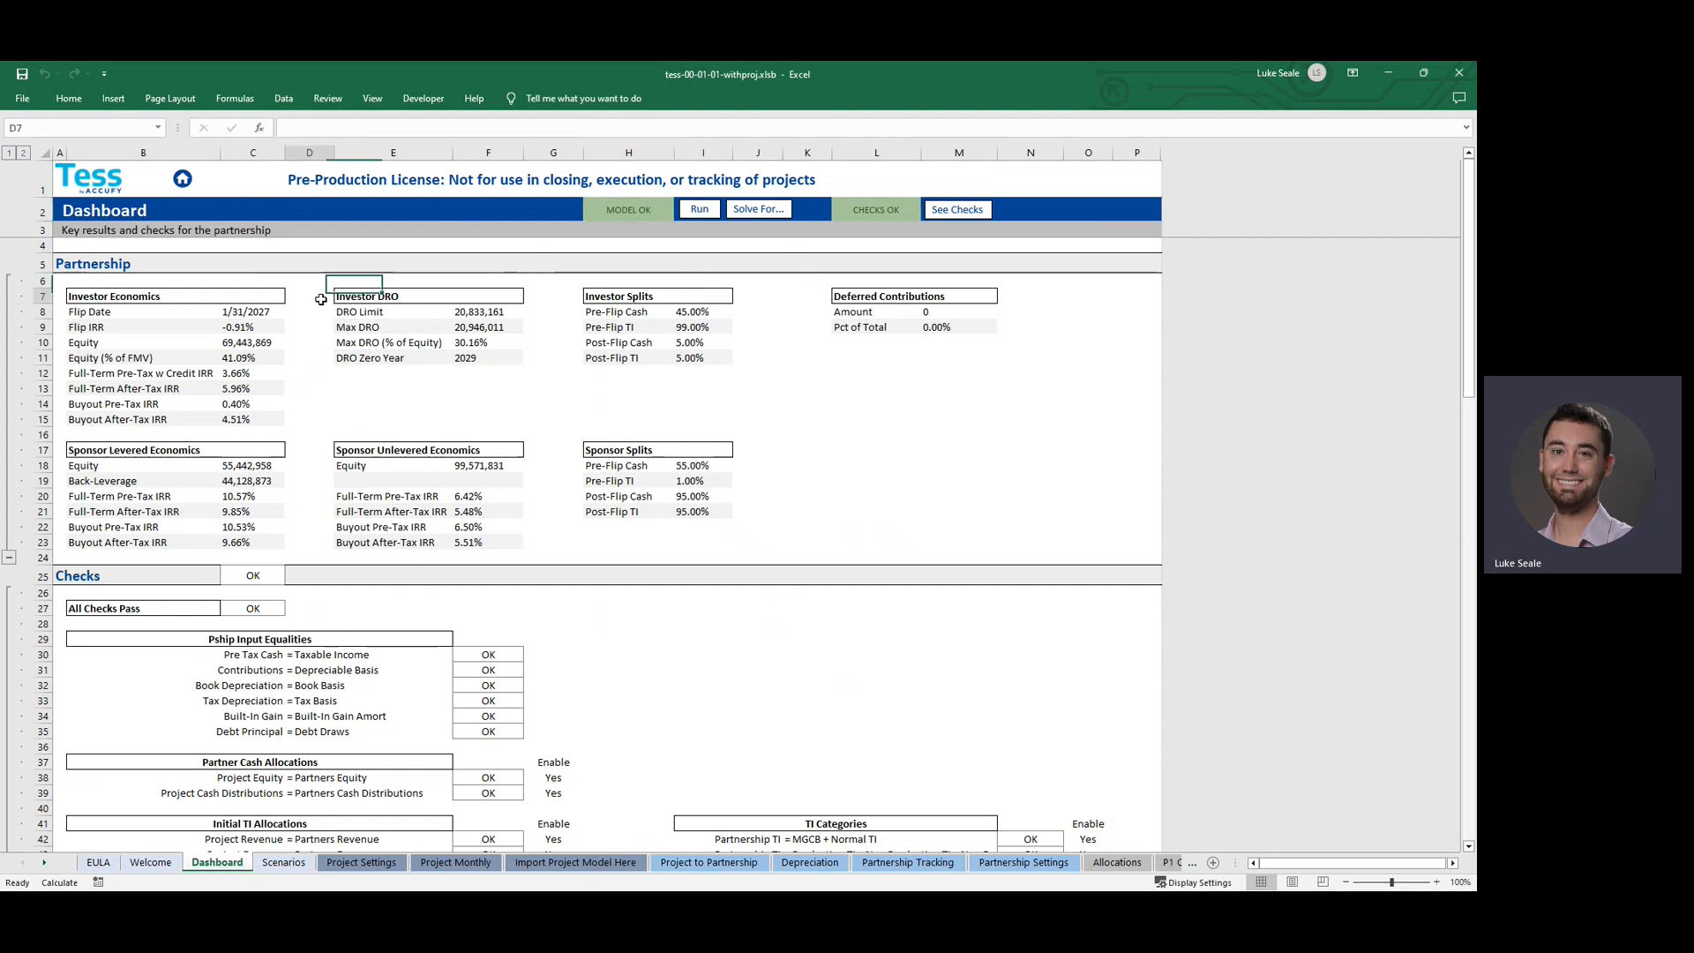
{"action": "left_click", "coordinate": [310, 330]}
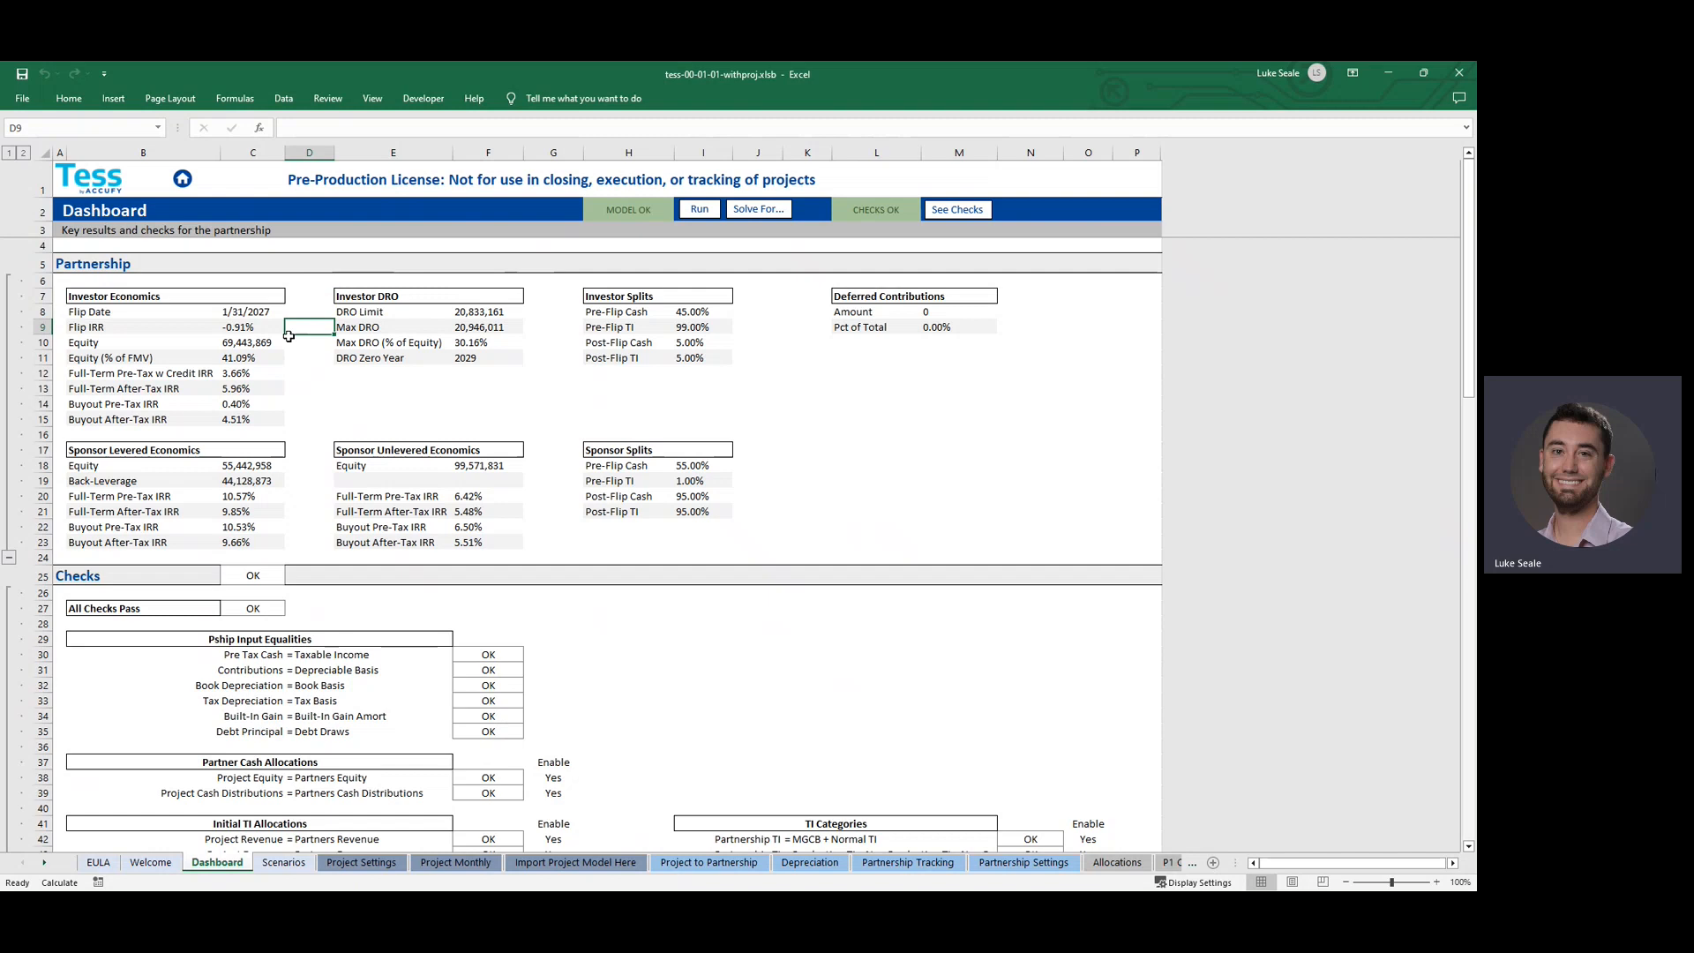
{"action": "left_click", "coordinate": [764, 212]}
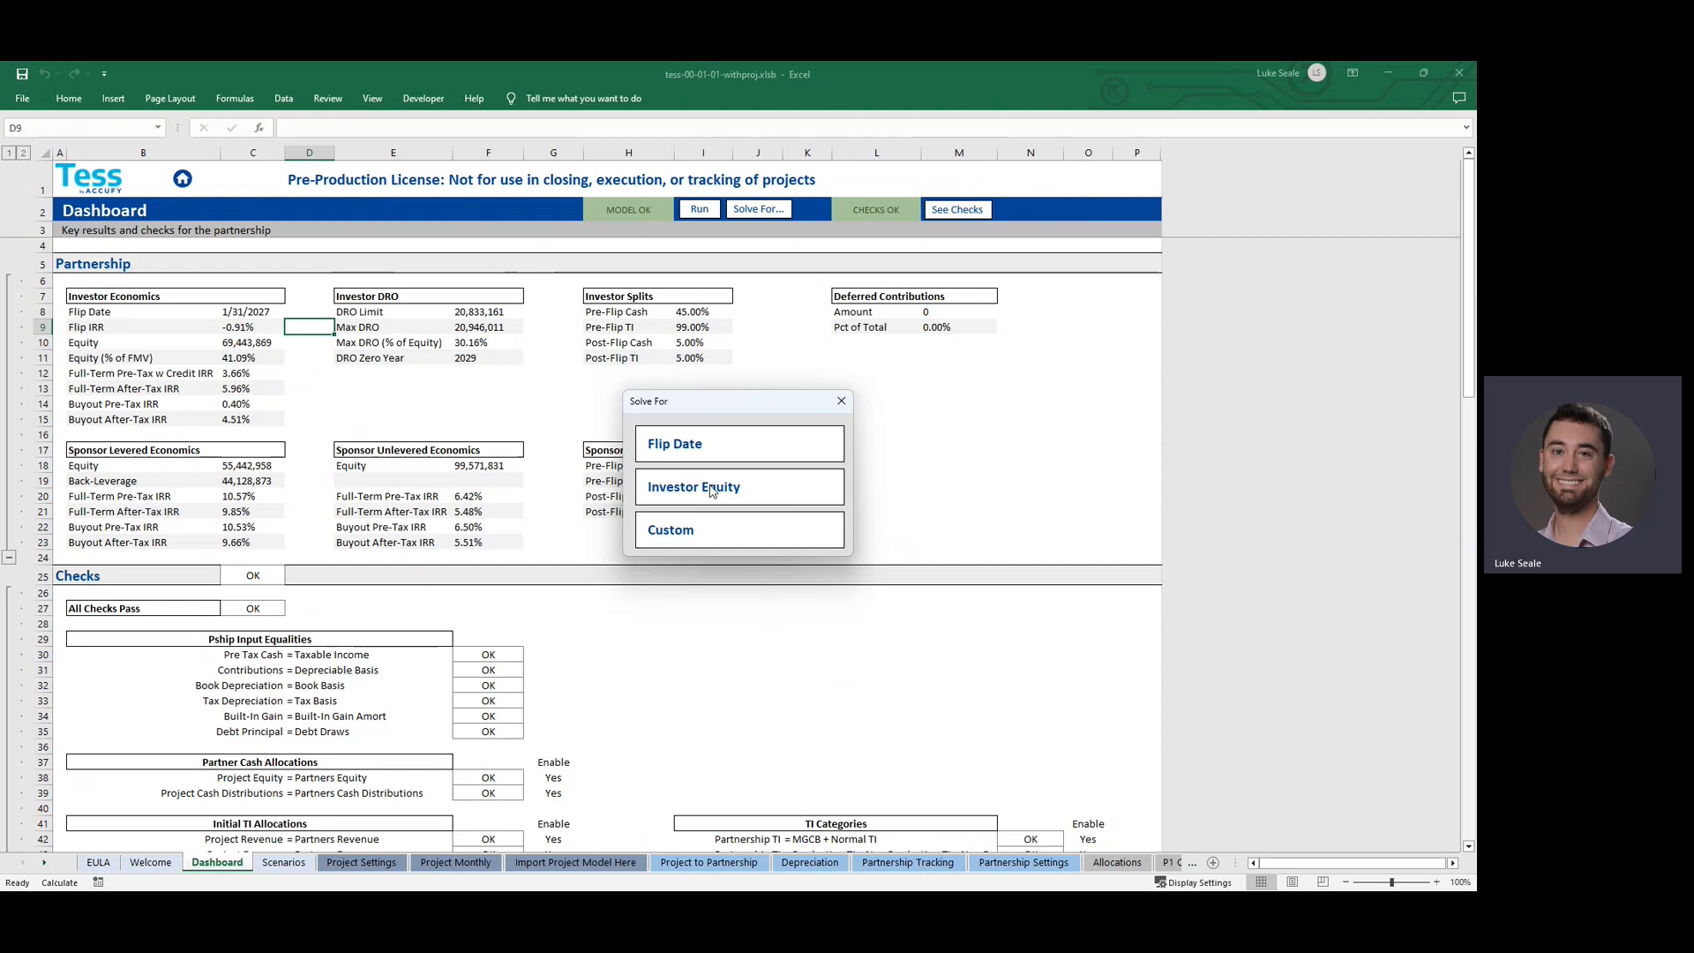
{"action": "left_click", "coordinate": [839, 402]}
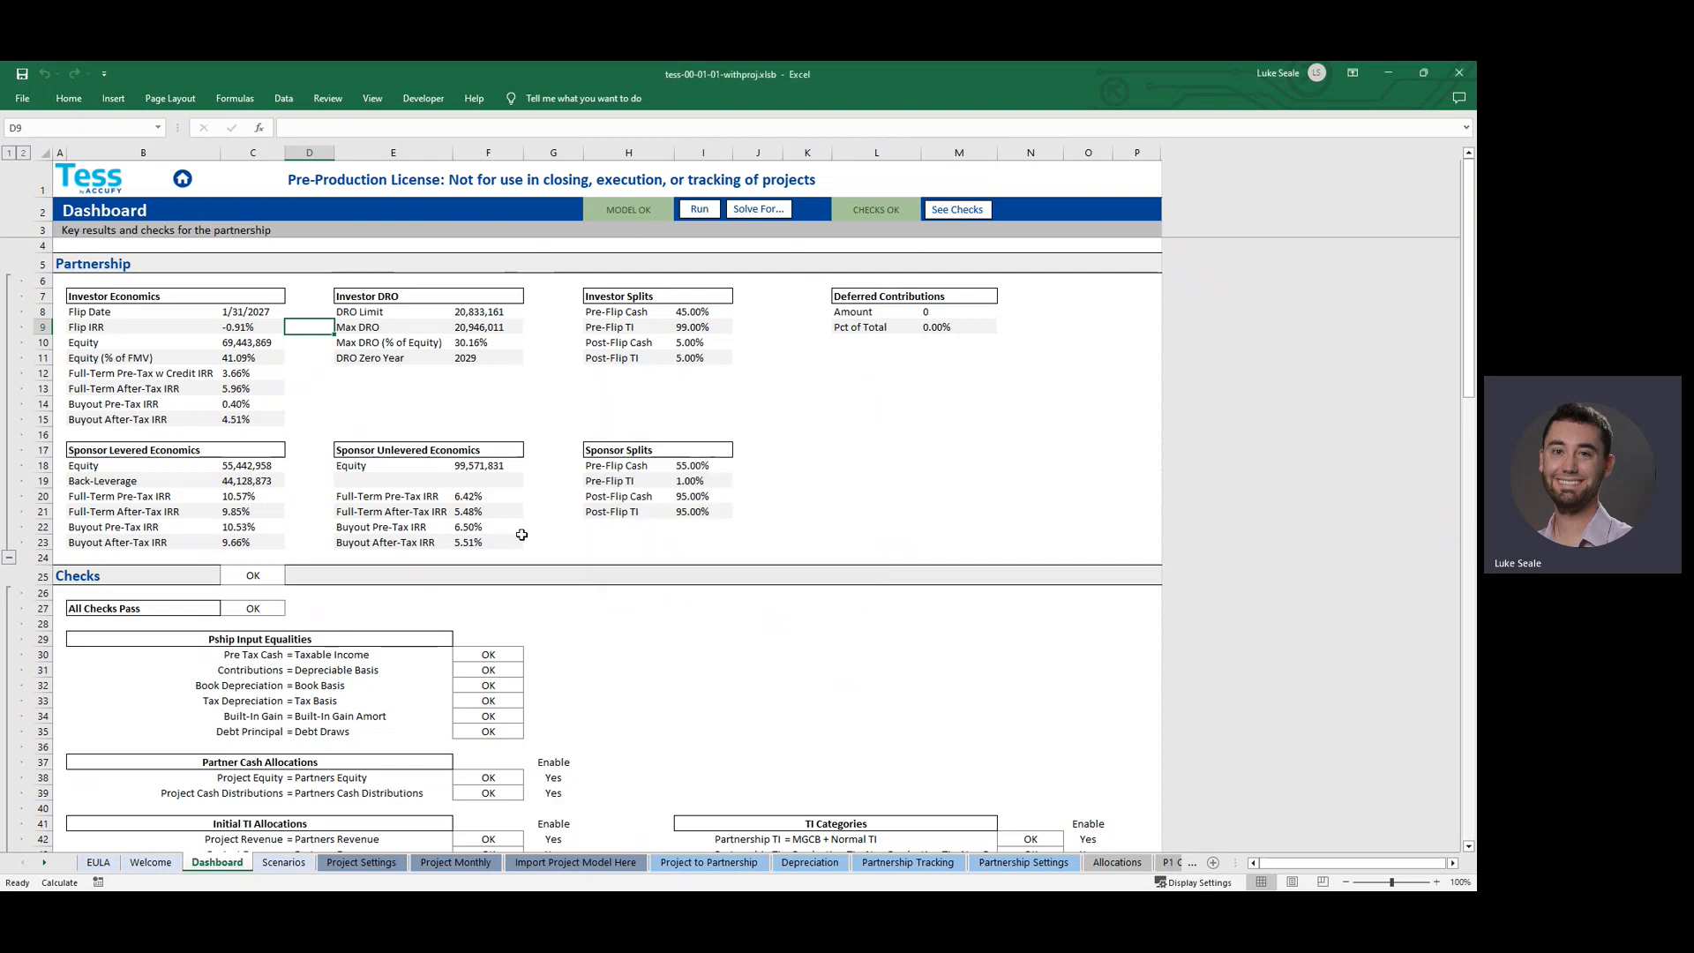
Set the Scenario Selection on the Scenarios sheet back to 1, the P50 case
{"action": "left_click", "coordinate": [283, 862]}
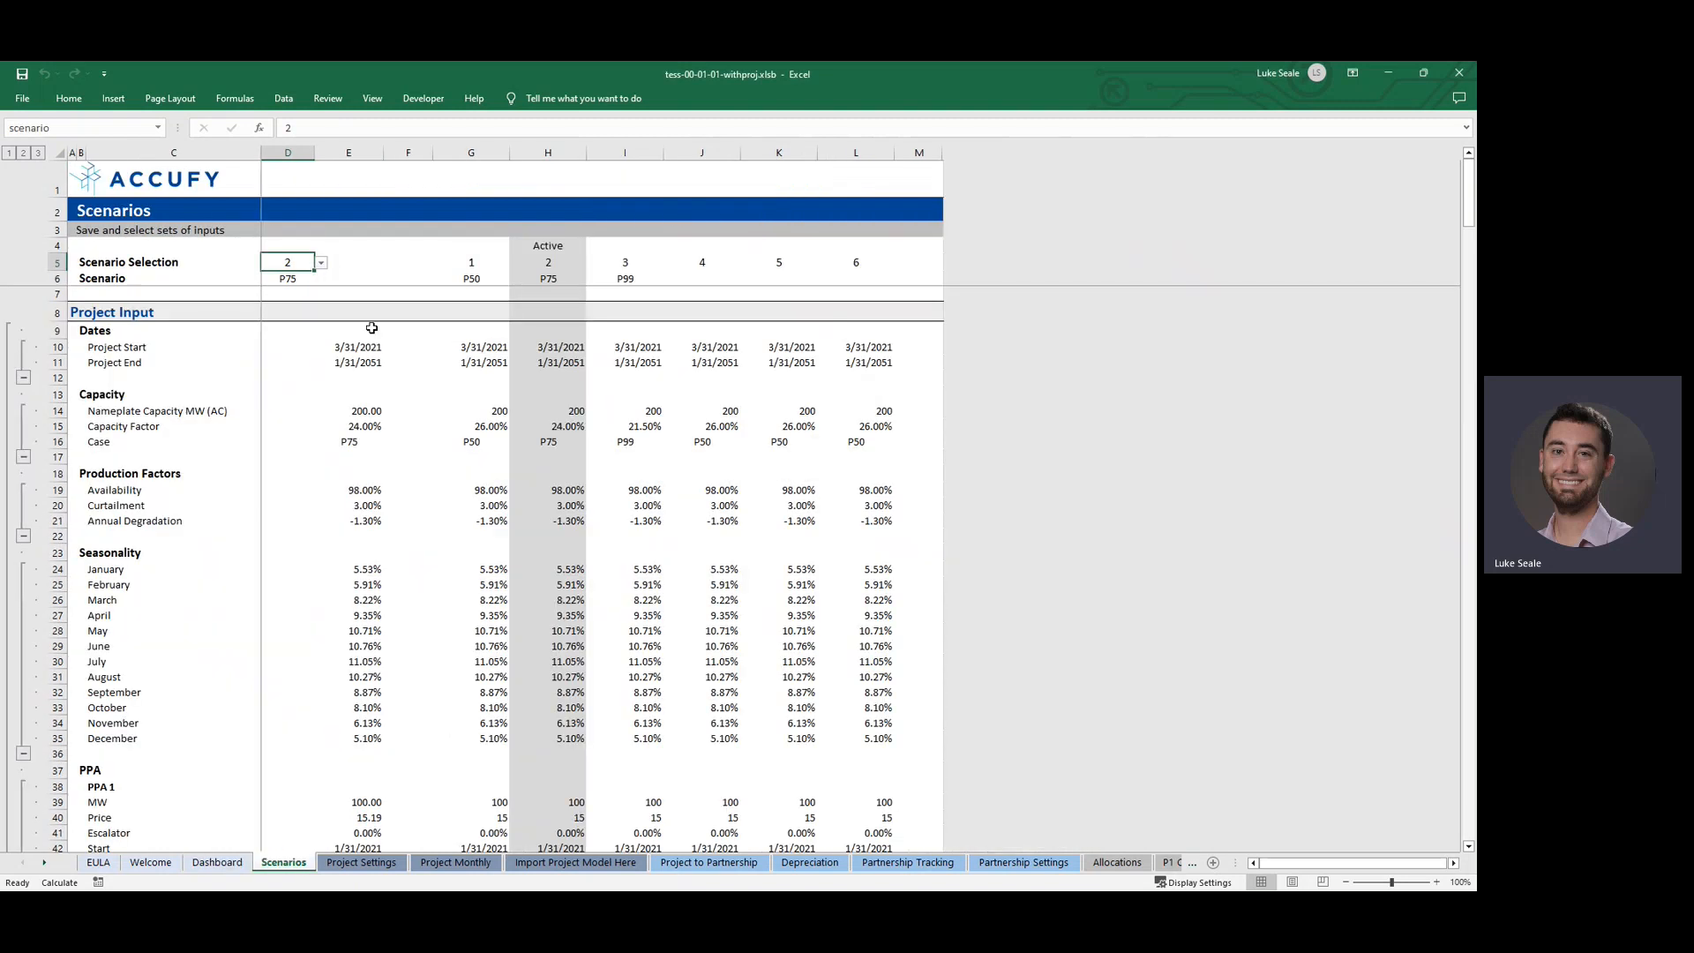
{"action": "left_click", "coordinate": [300, 262]}
{"action": "left_click", "coordinate": [321, 263]}
{"action": "left_click", "coordinate": [309, 275]}
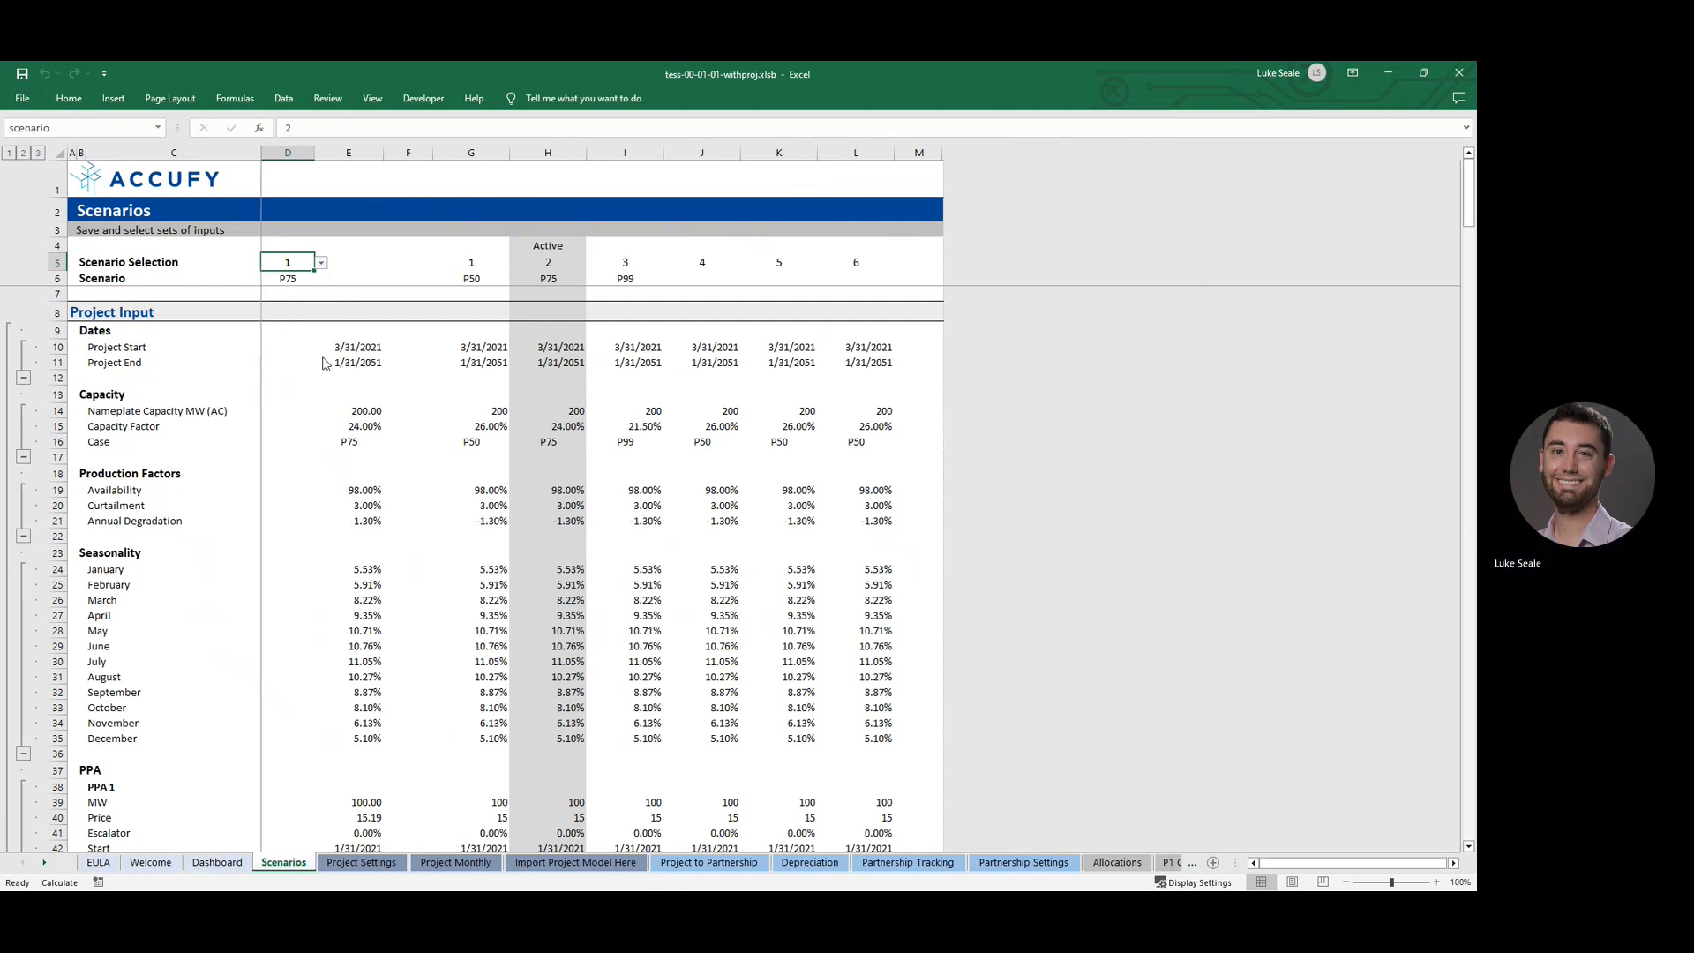
{"action": "left_click", "coordinate": [323, 364]}
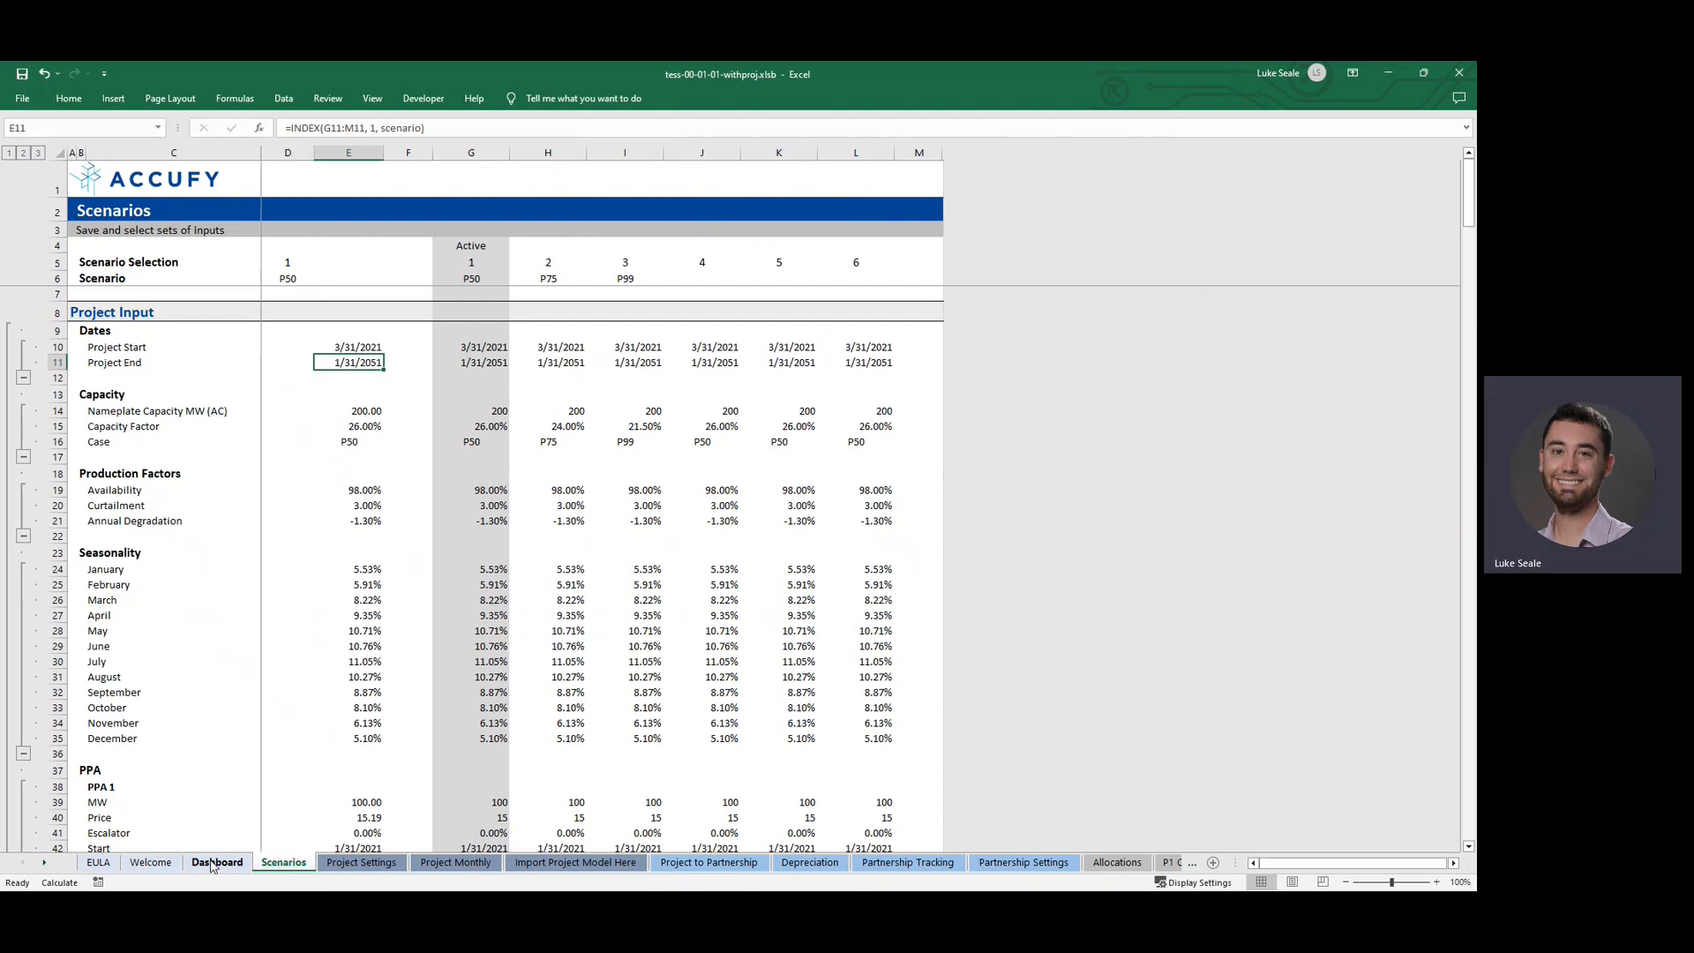
Solve for Investor Equity from the Dashboard with a 6.5% target IRR, flip date 1/31/2027 and guesses between 30.0% and 50.0%
{"action": "left_click", "coordinate": [215, 862]}
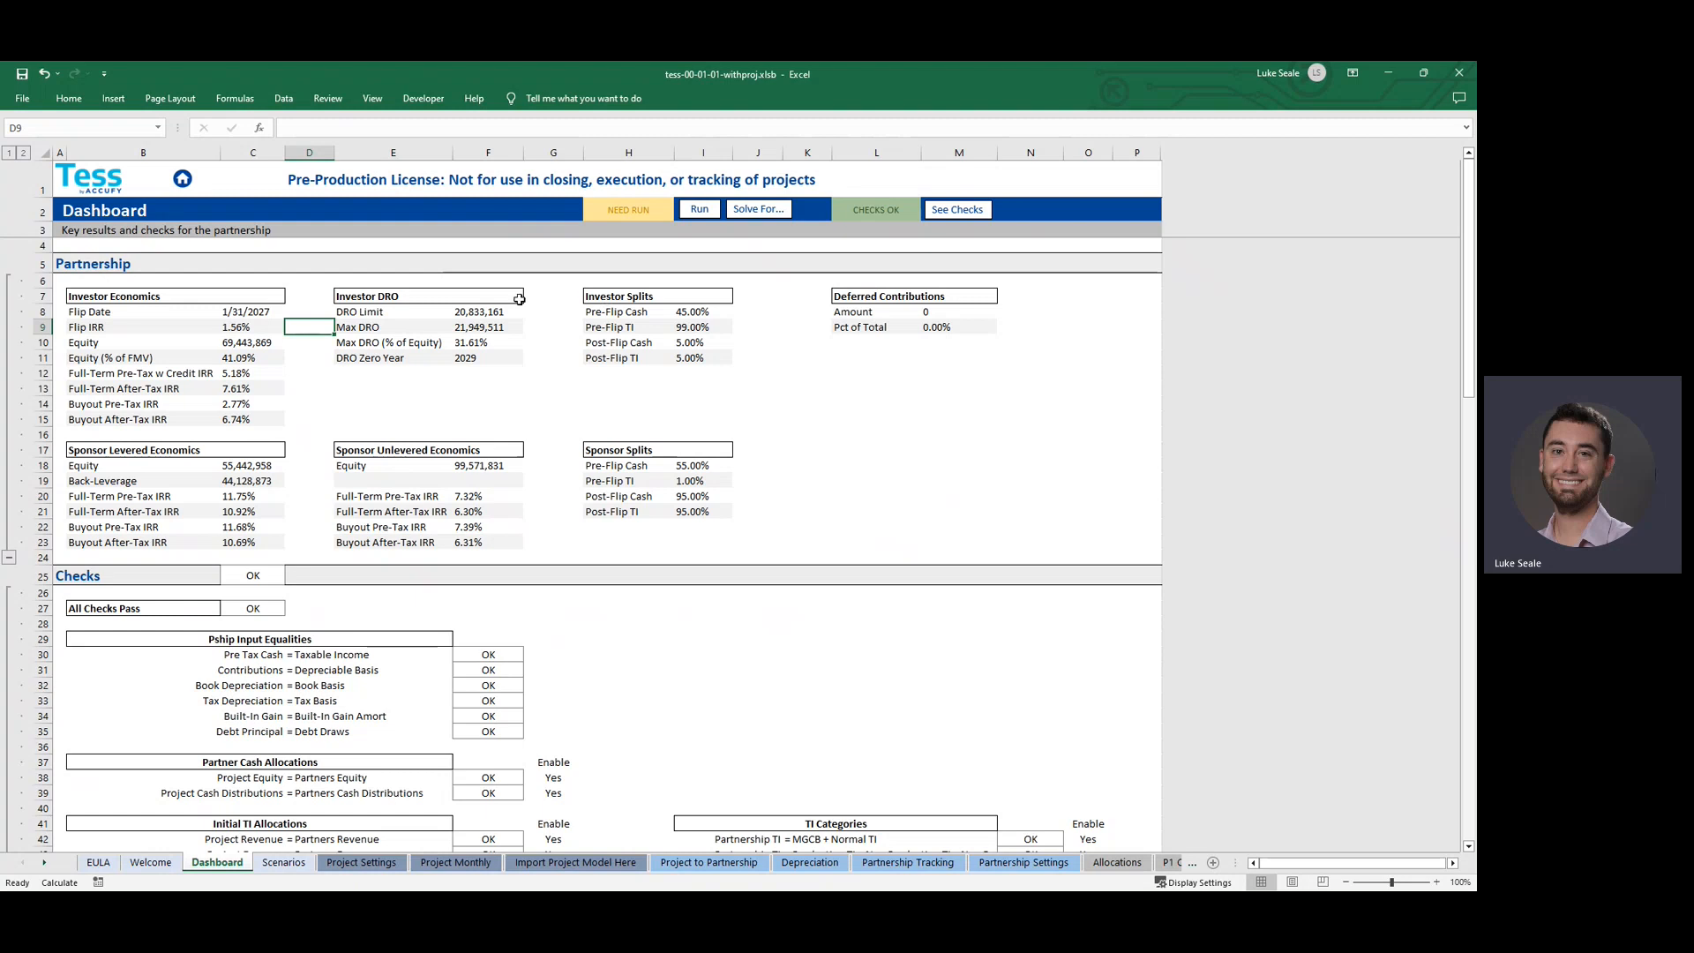
{"action": "left_click", "coordinate": [758, 209]}
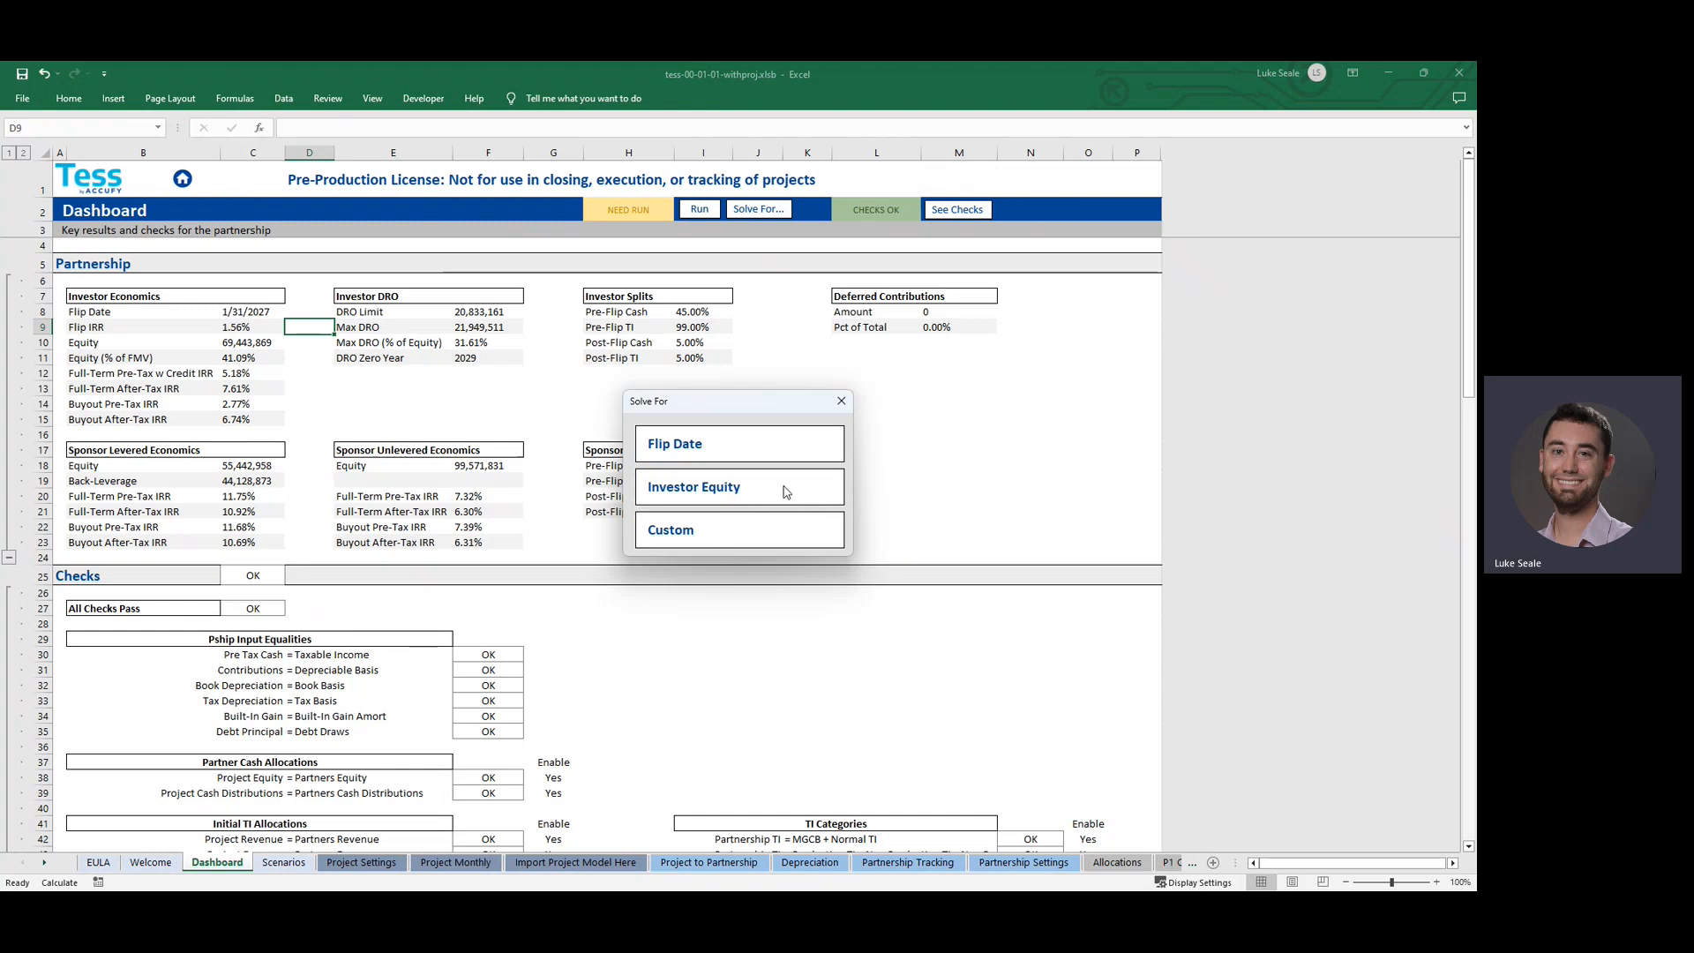
{"action": "left_click", "coordinate": [757, 488]}
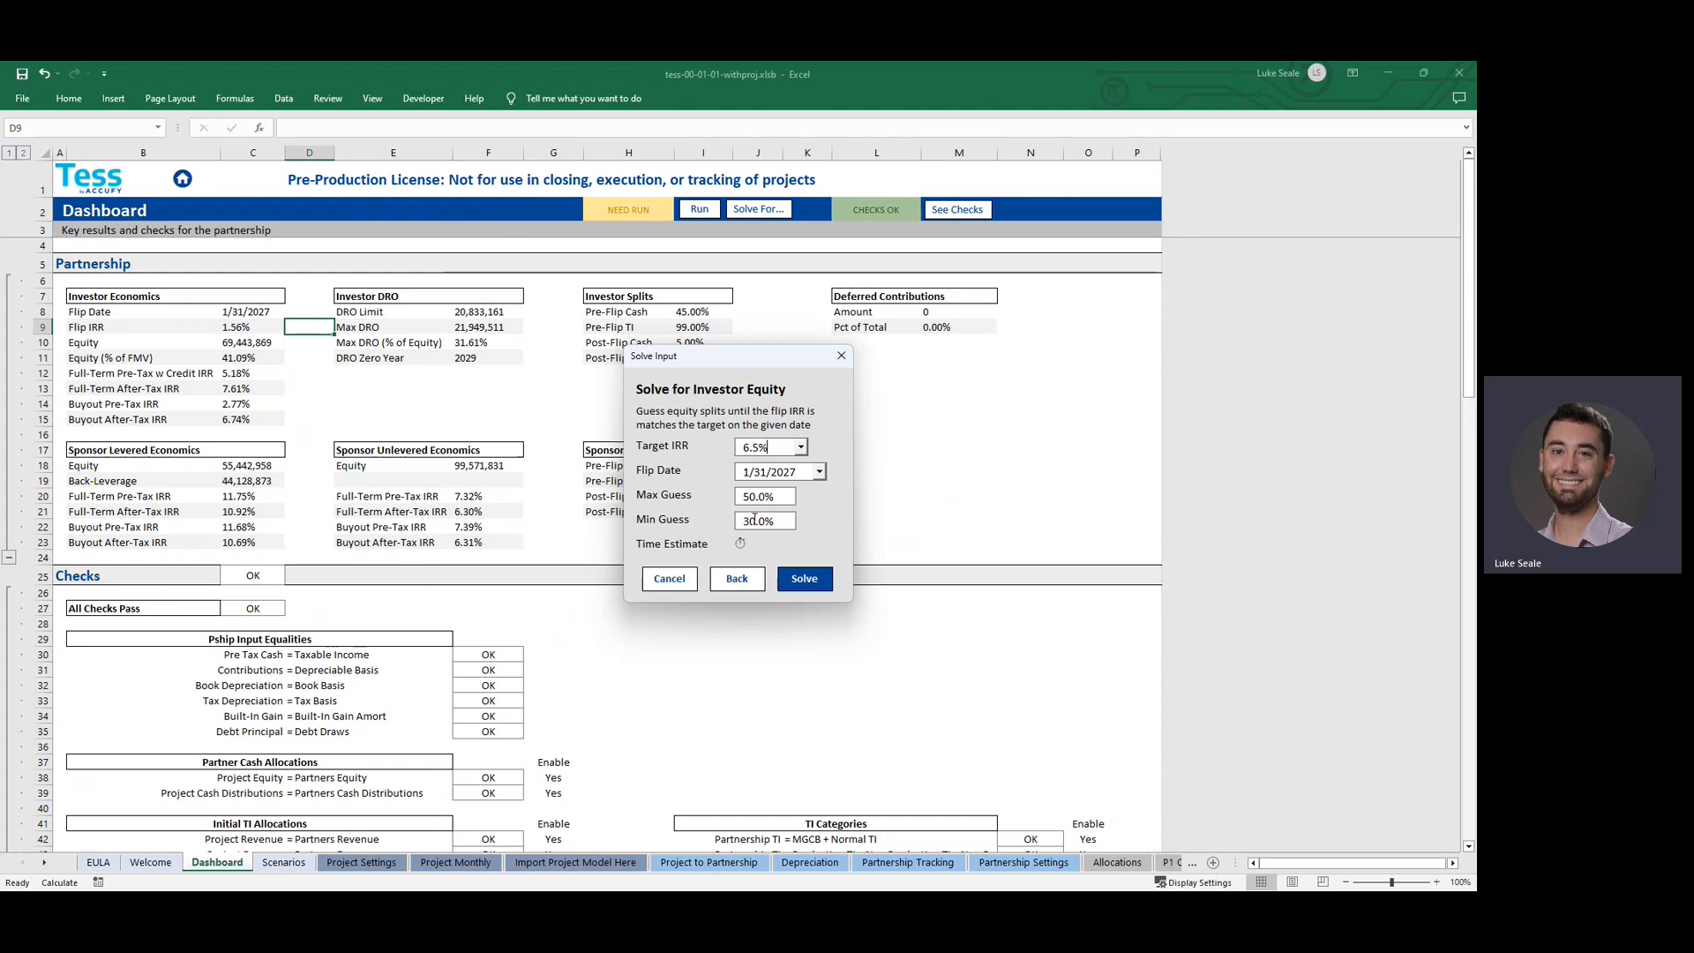
{"action": "left_click_drag", "start_coordinate": [780, 498], "coordinate": [739, 498]}
{"action": "left_click", "coordinate": [784, 520]}
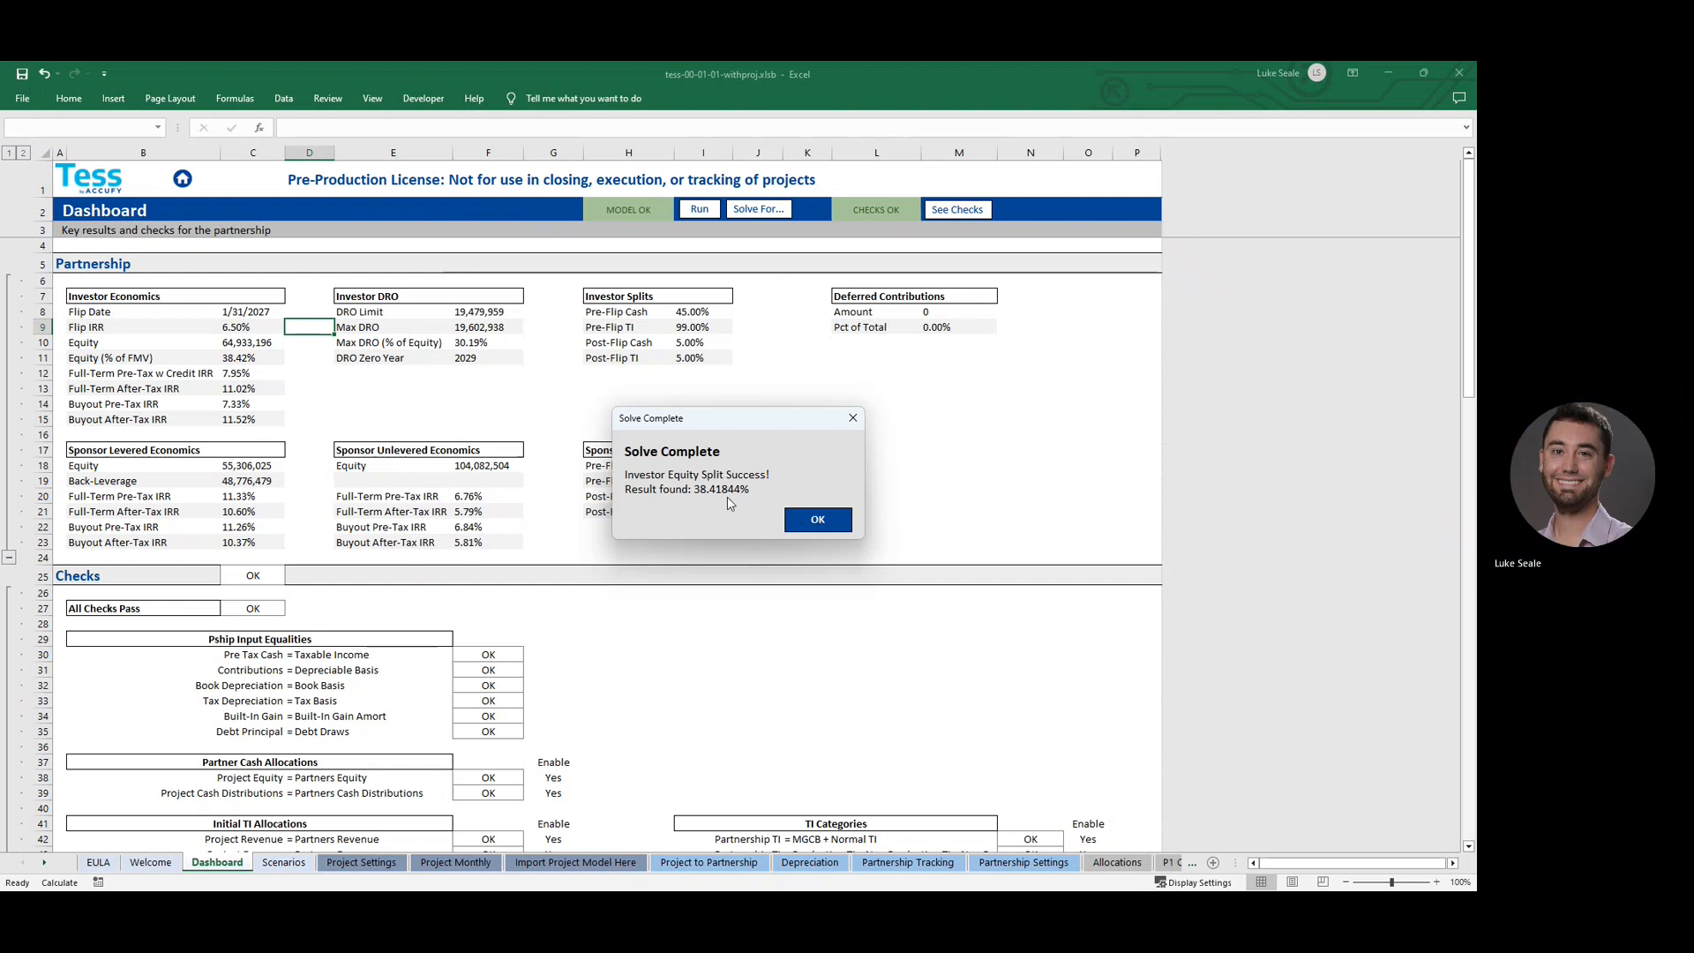
{"action": "left_click", "coordinate": [803, 519]}
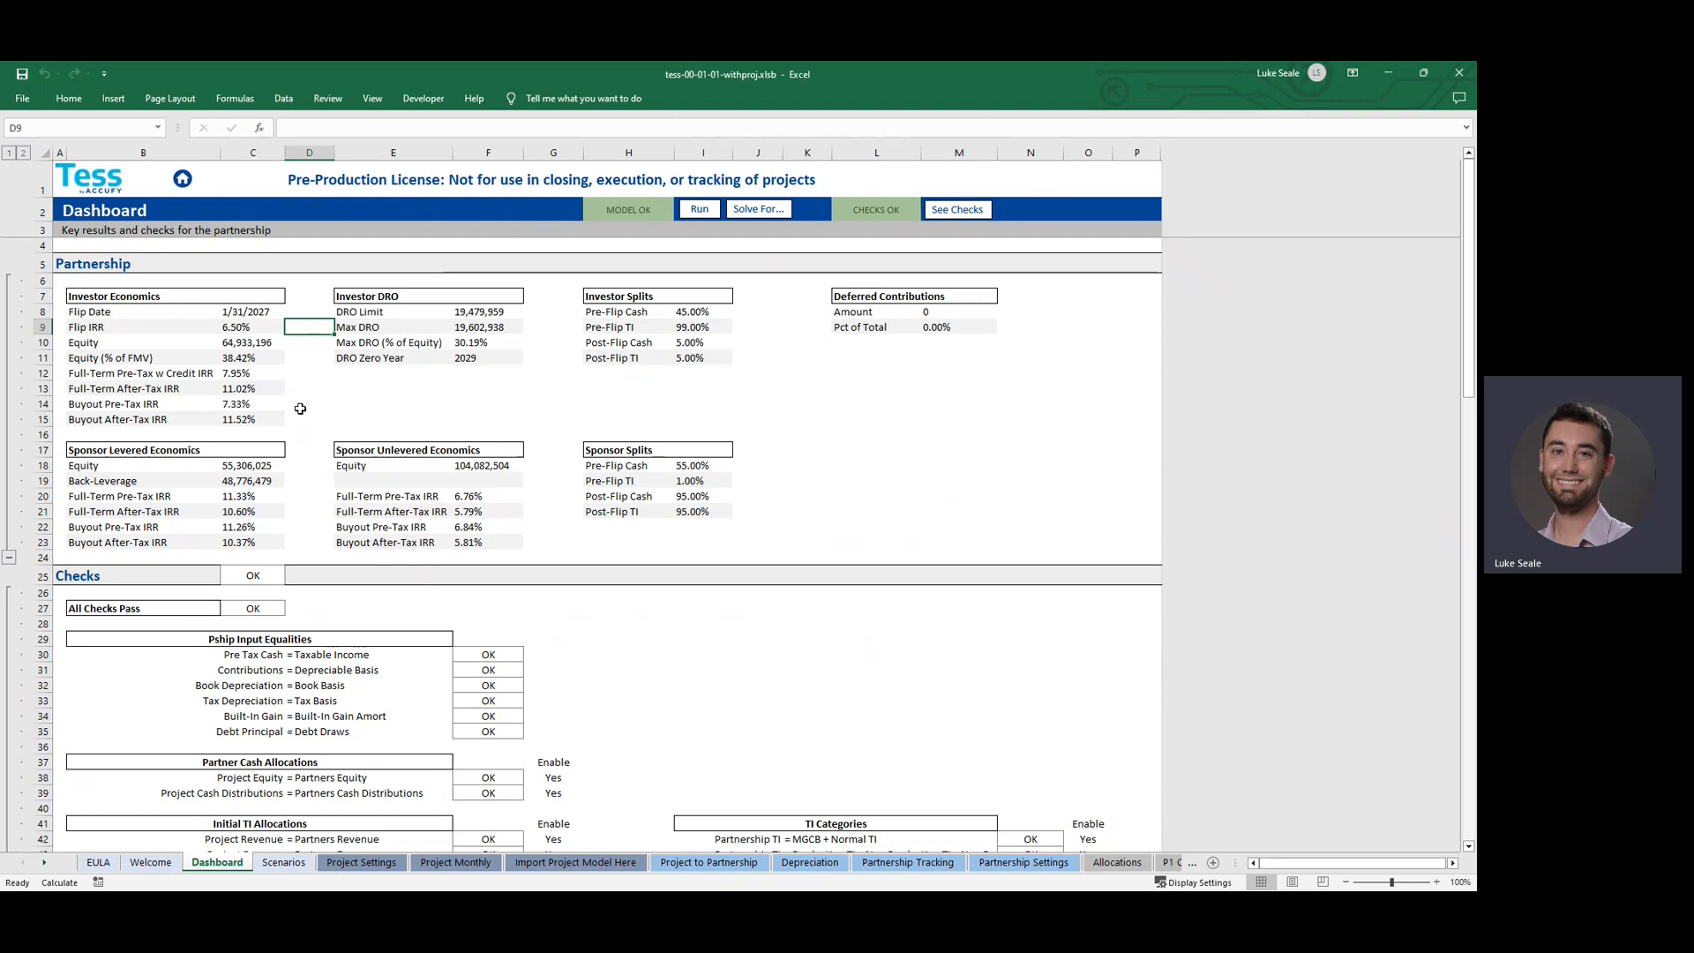
Inspect the Flip IRR and Equity (% of FMV) cells in Investor Economics, and view the Solve For options again
{"action": "left_click", "coordinate": [261, 324]}
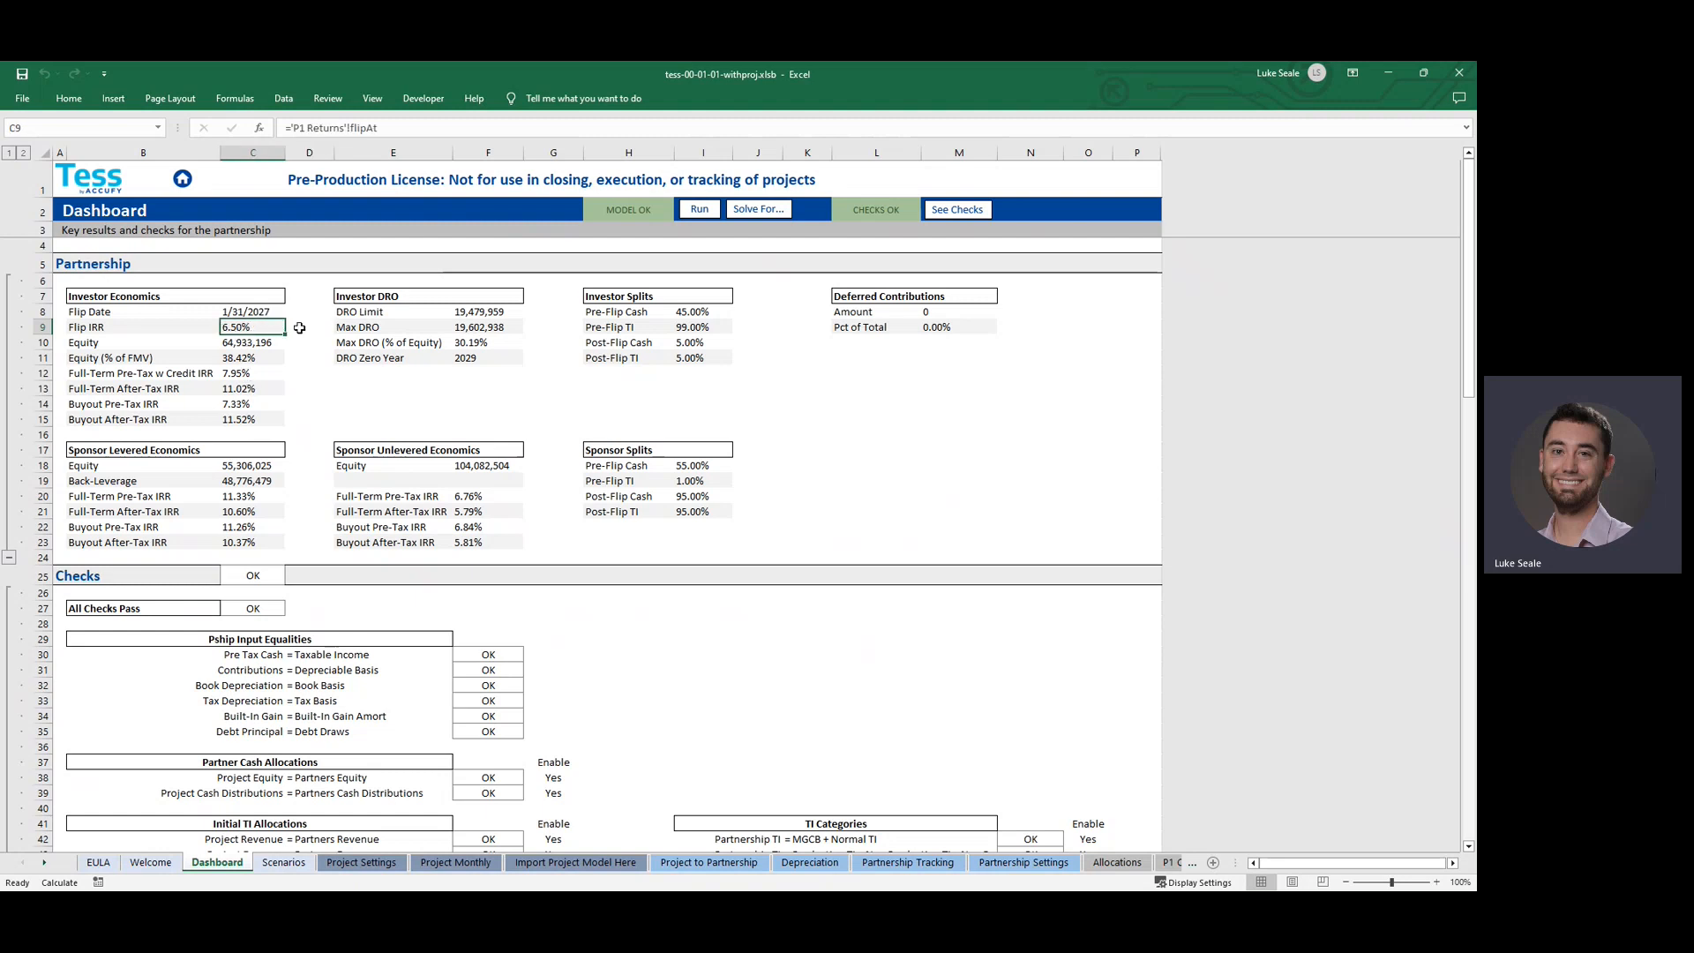
{"action": "left_click", "coordinate": [252, 355]}
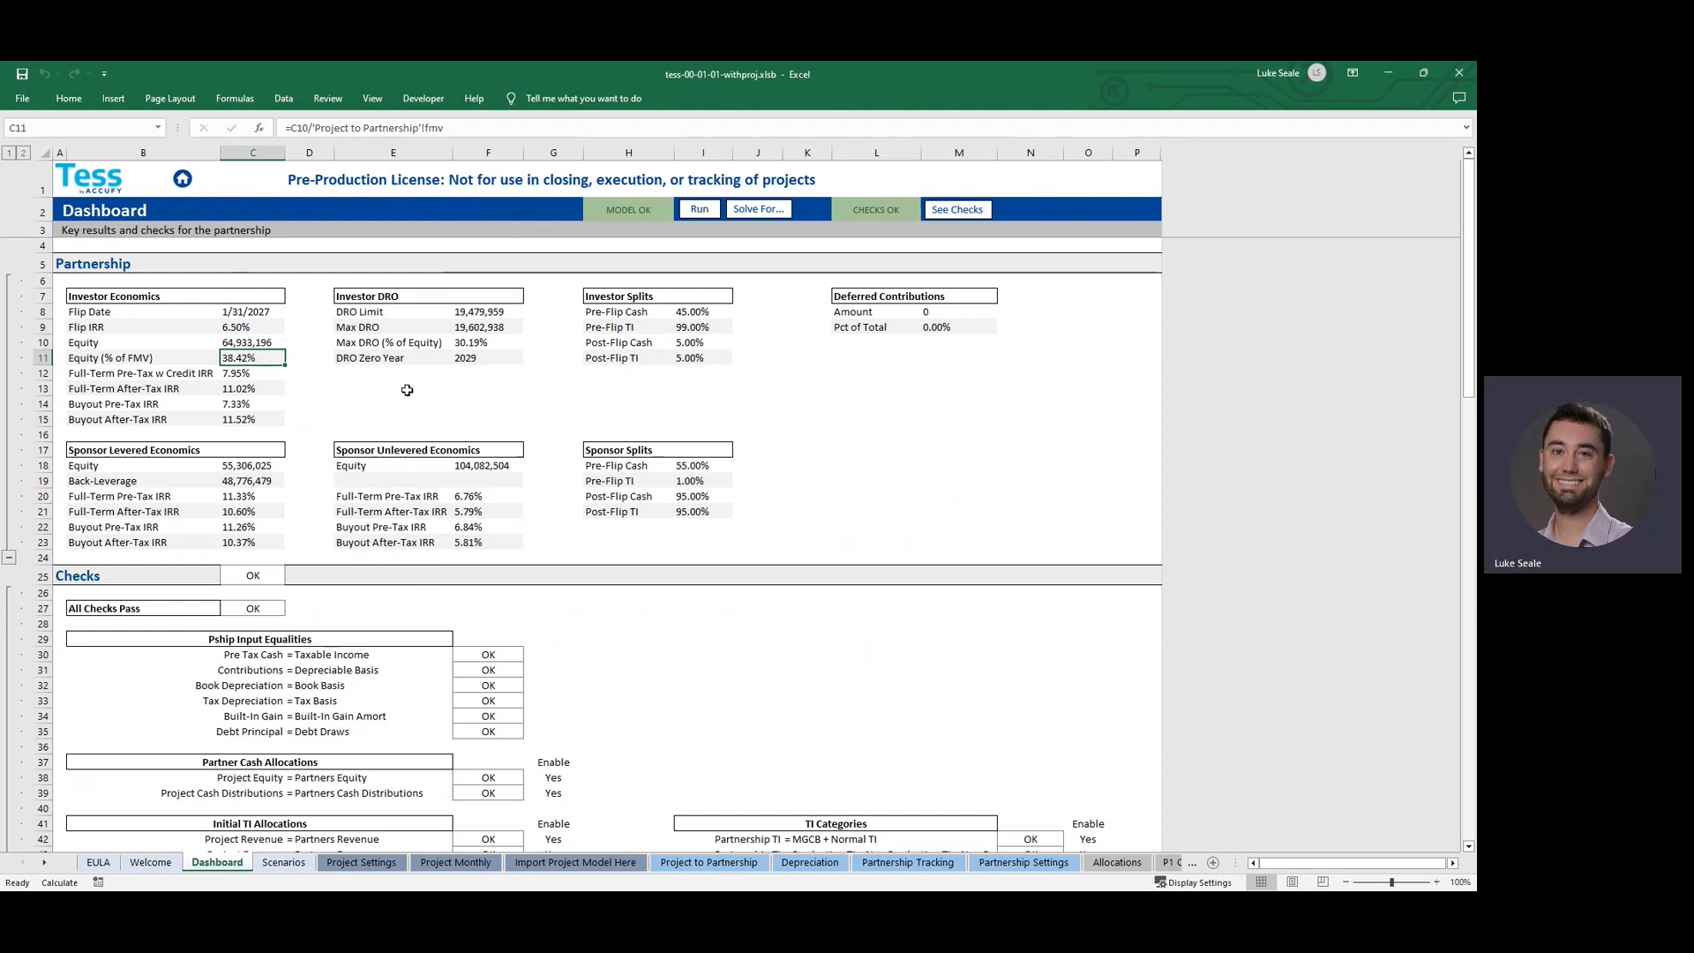
{"action": "left_click", "coordinate": [757, 212]}
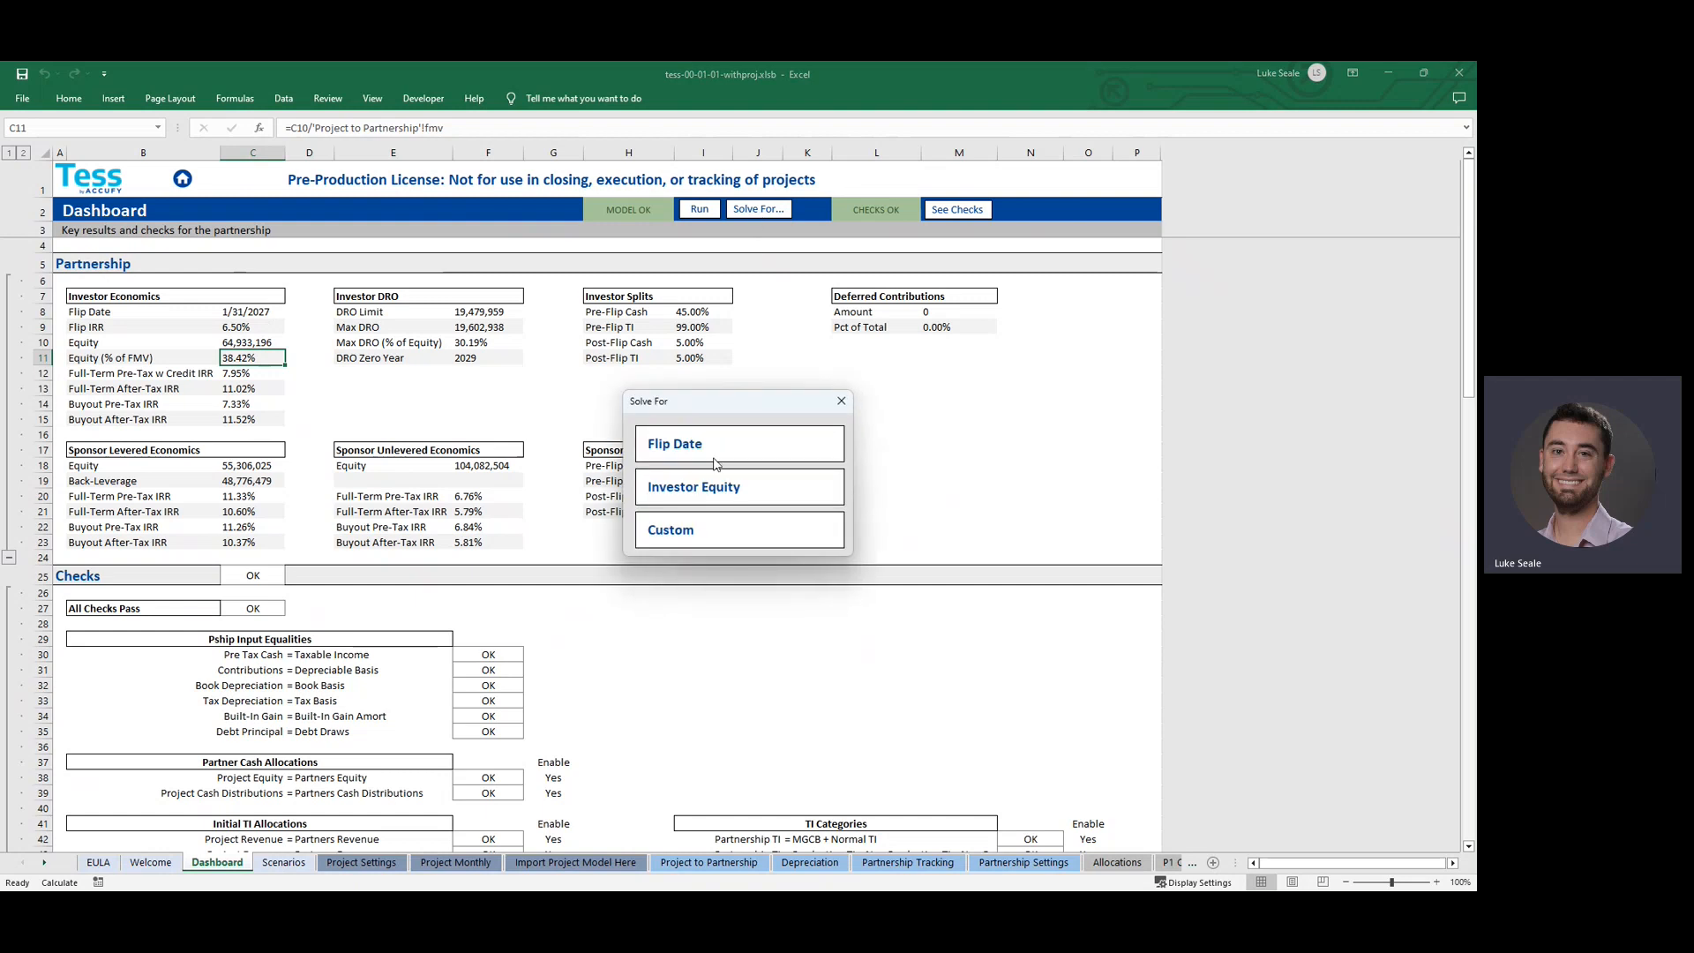
{"action": "left_click", "coordinate": [841, 401]}
Switch the Scenario Selection on the Scenarios sheet to 2, the P75 case, and return to the Dashboard
{"action": "left_click", "coordinate": [285, 864]}
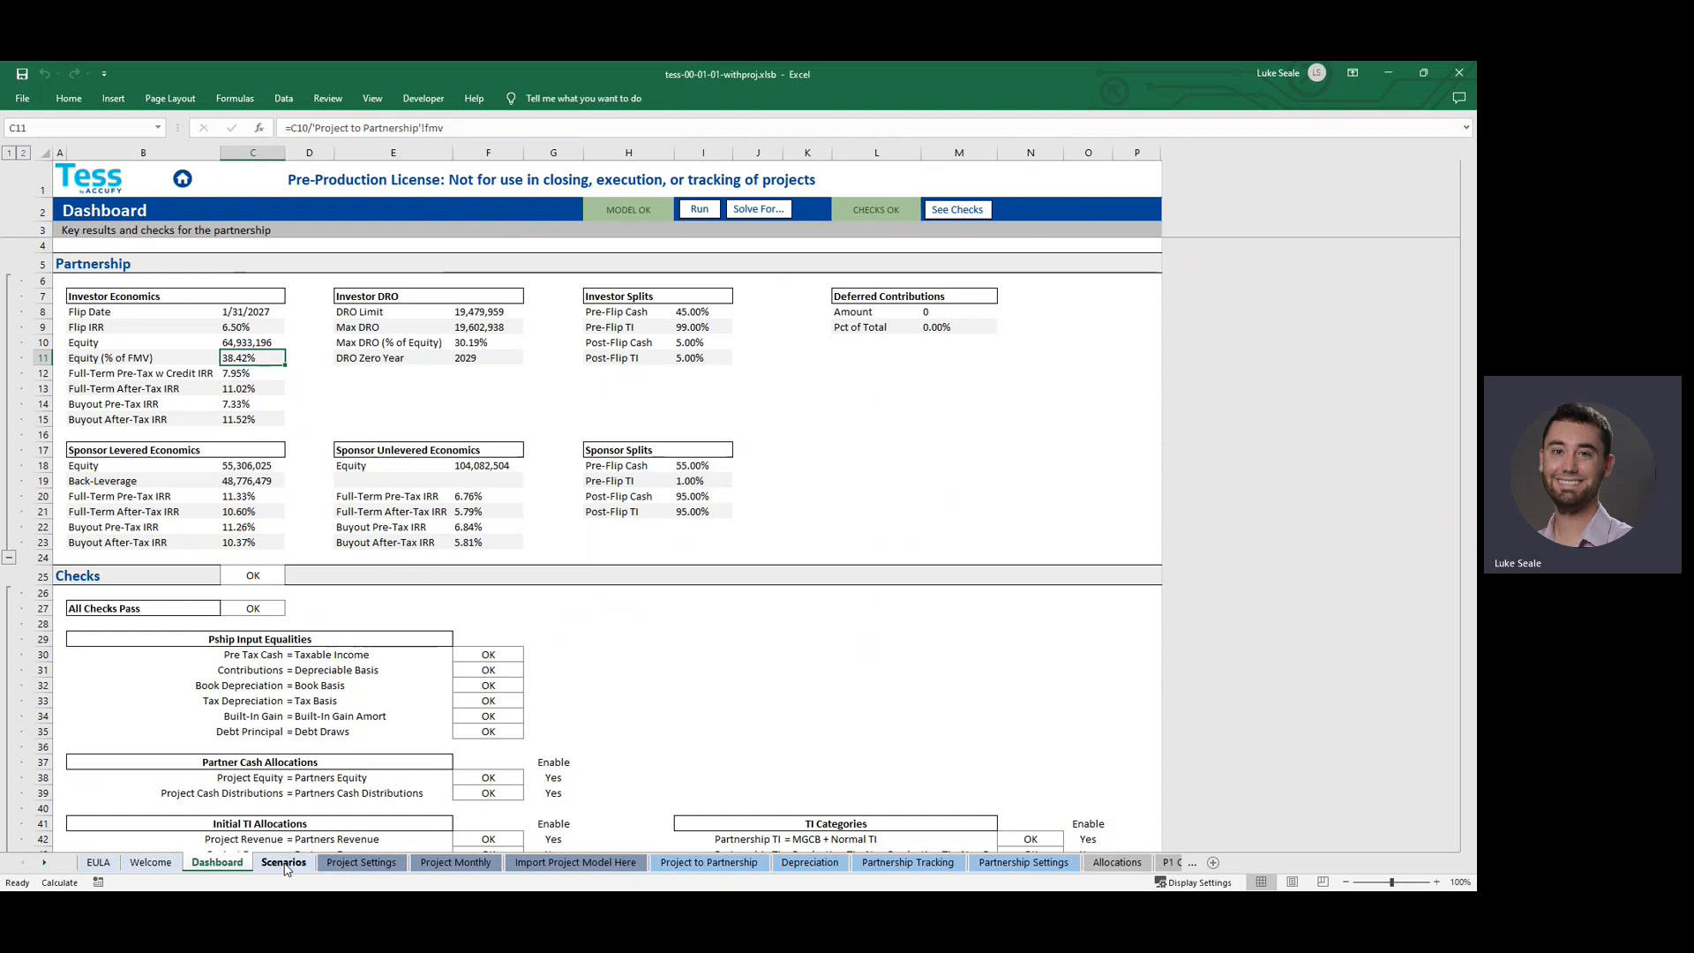
{"action": "left_click", "coordinate": [277, 279]}
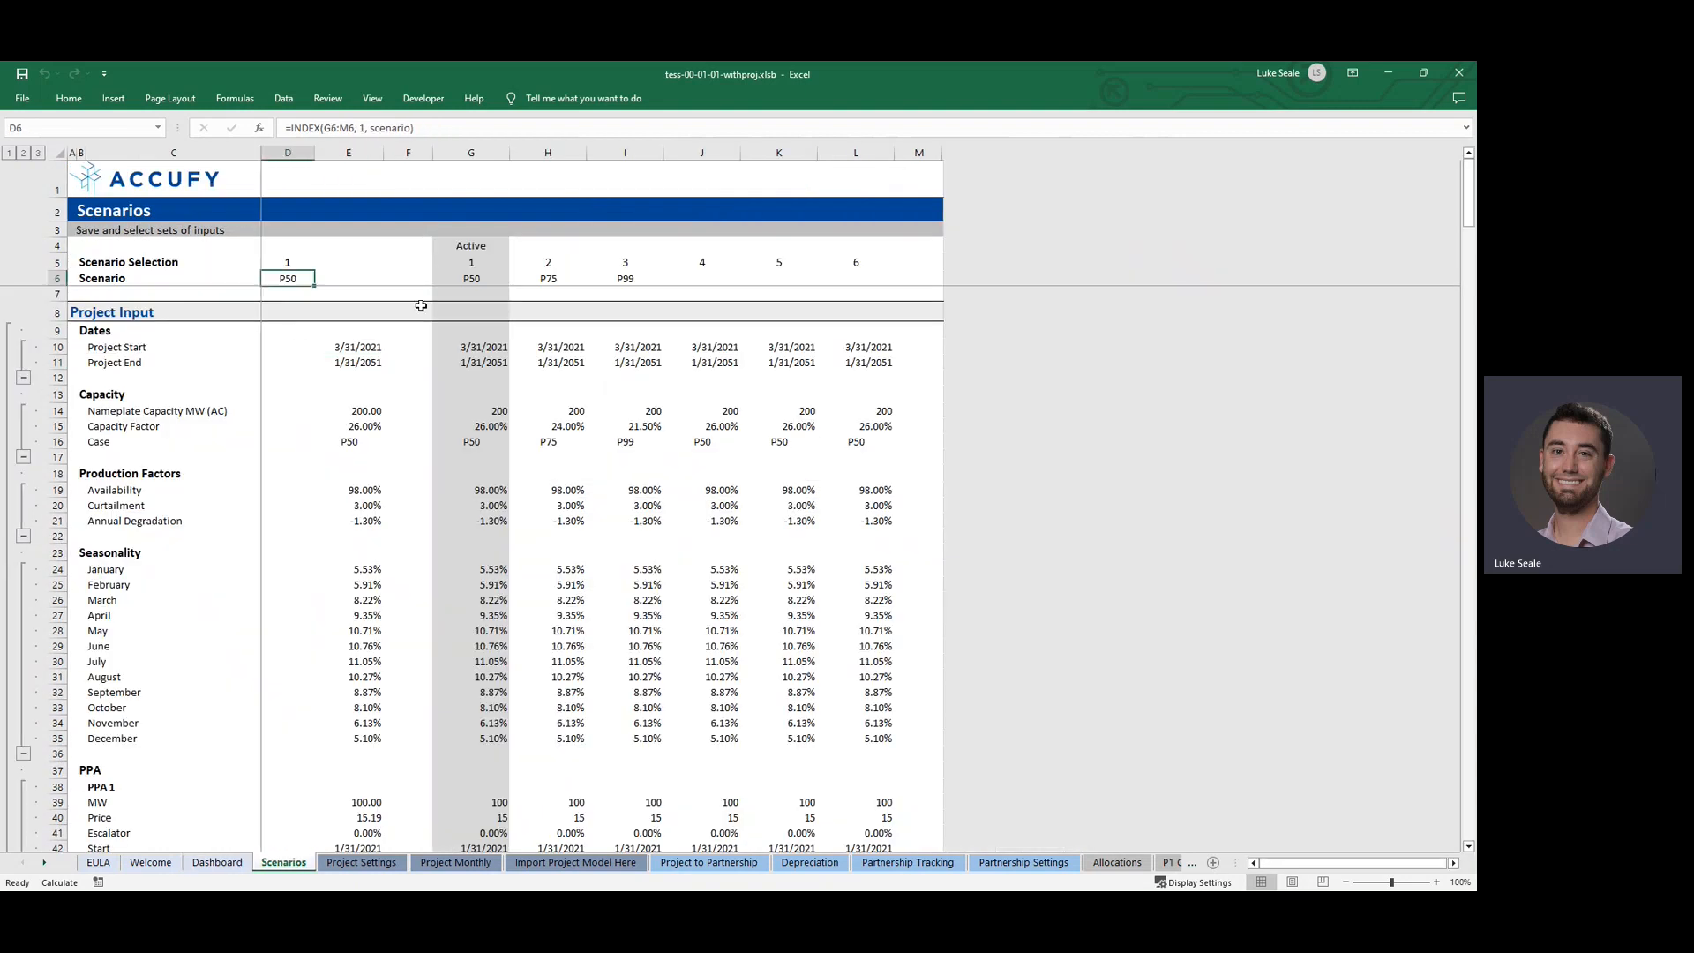
{"action": "left_click", "coordinate": [295, 261]}
{"action": "left_click", "coordinate": [322, 263]}
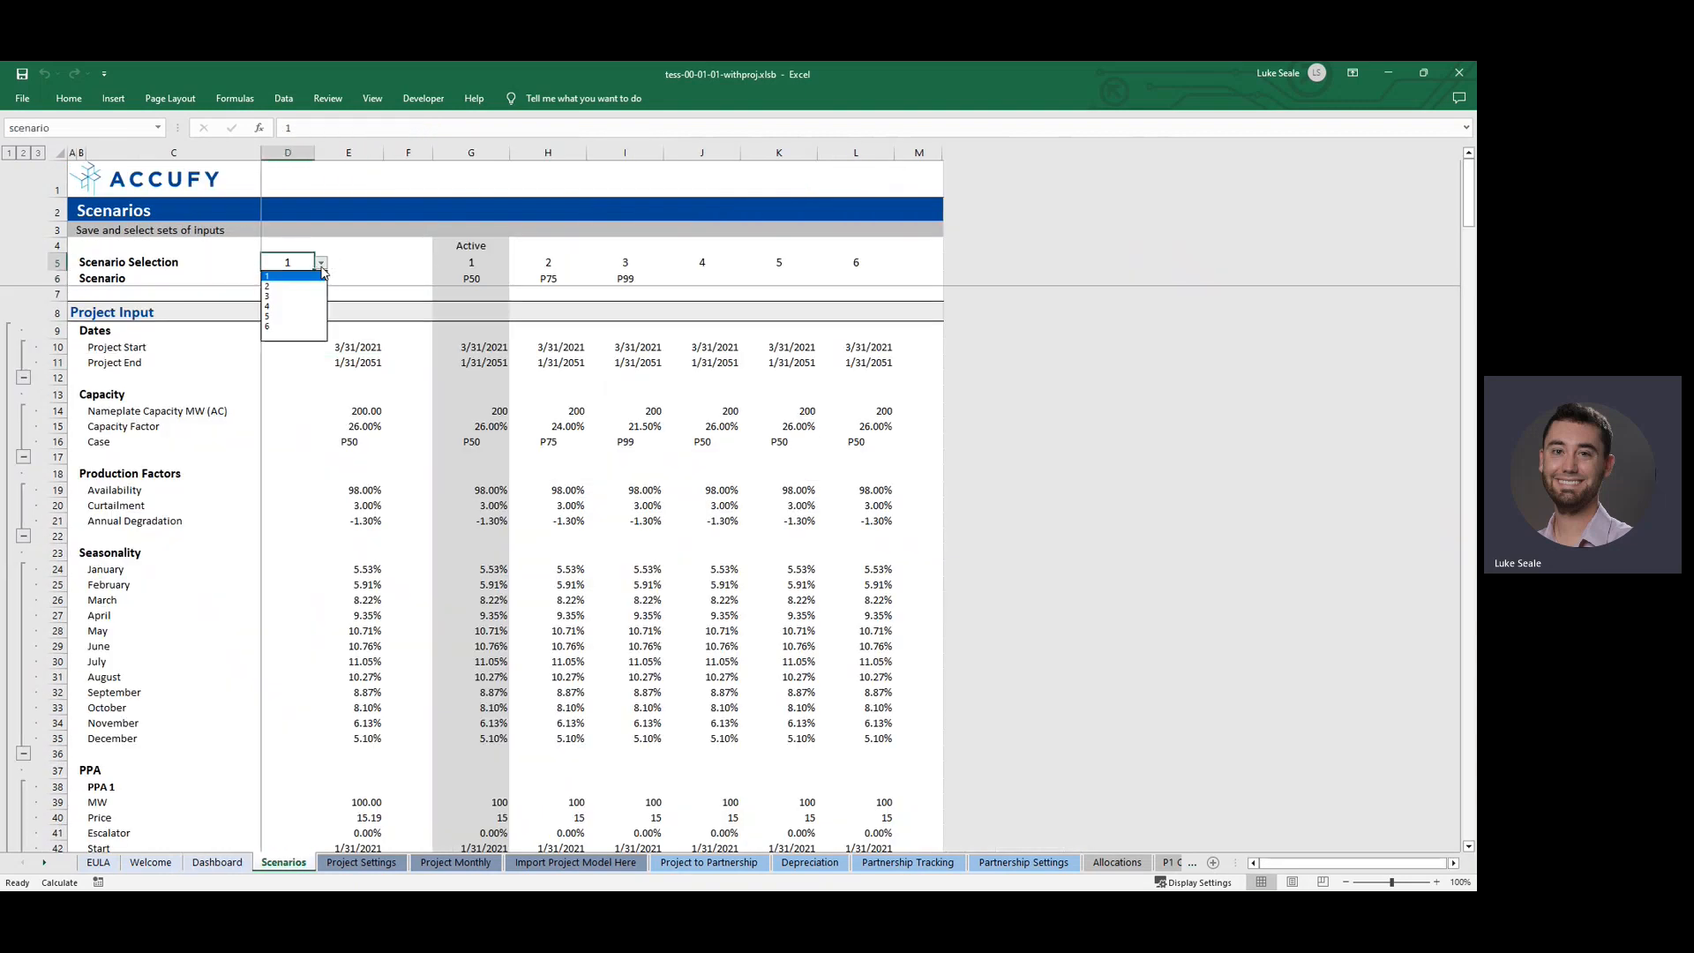
{"action": "left_click", "coordinate": [309, 286]}
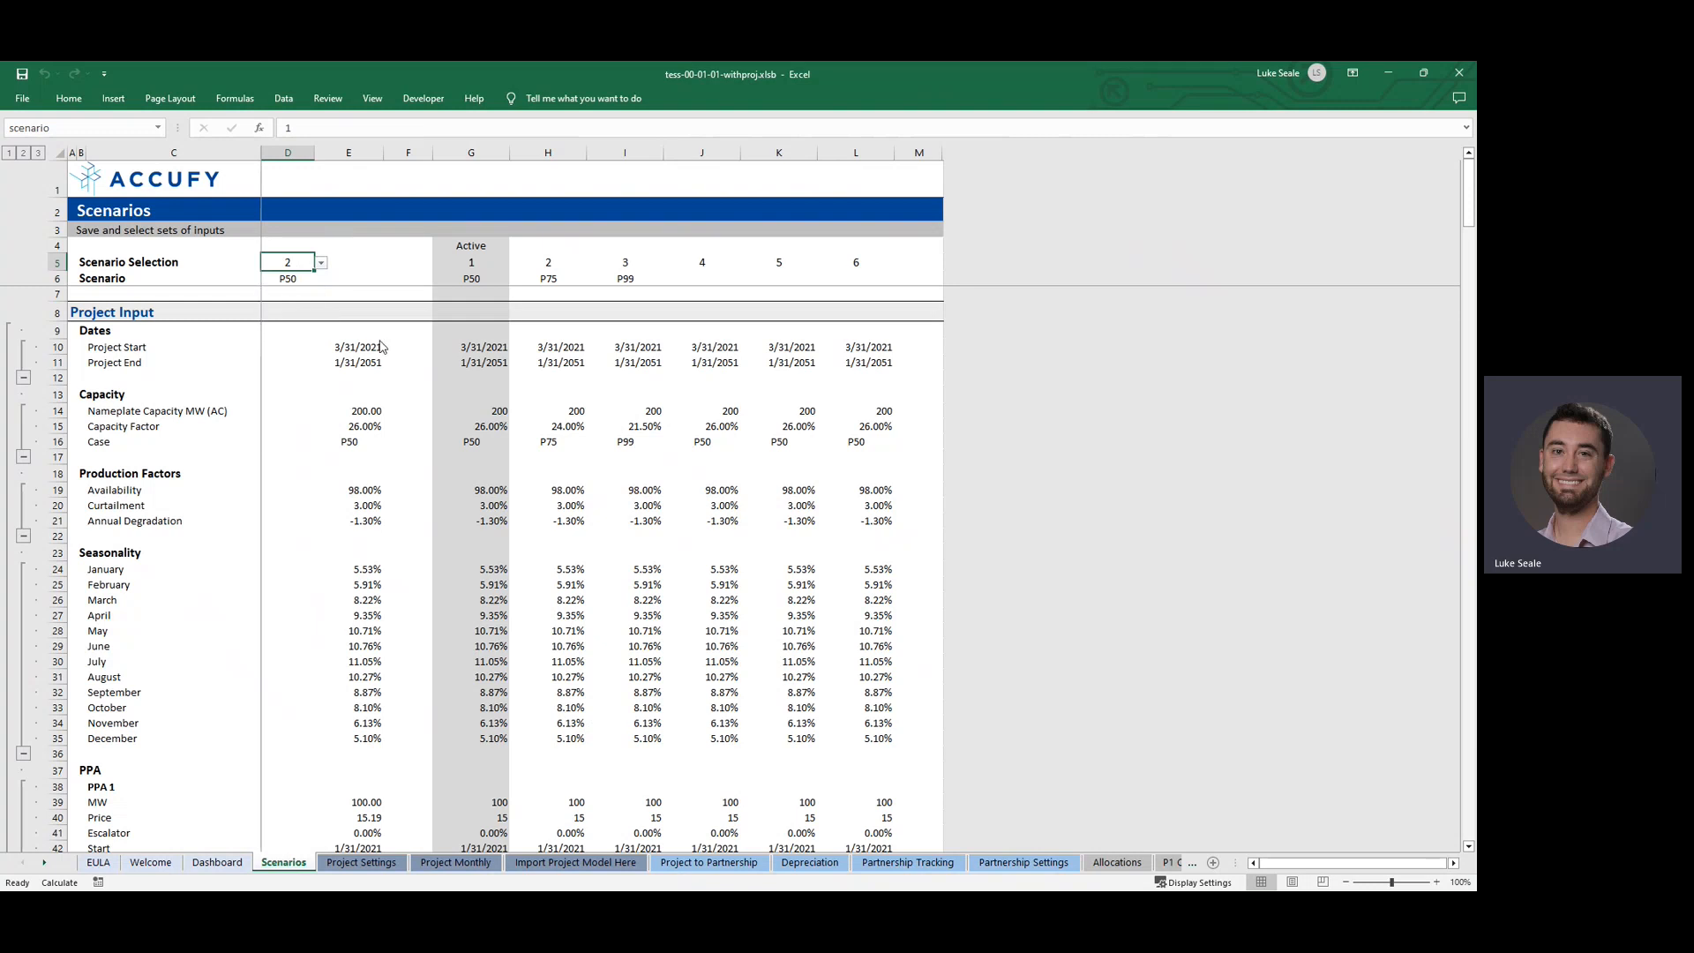
{"action": "left_click", "coordinate": [298, 367]}
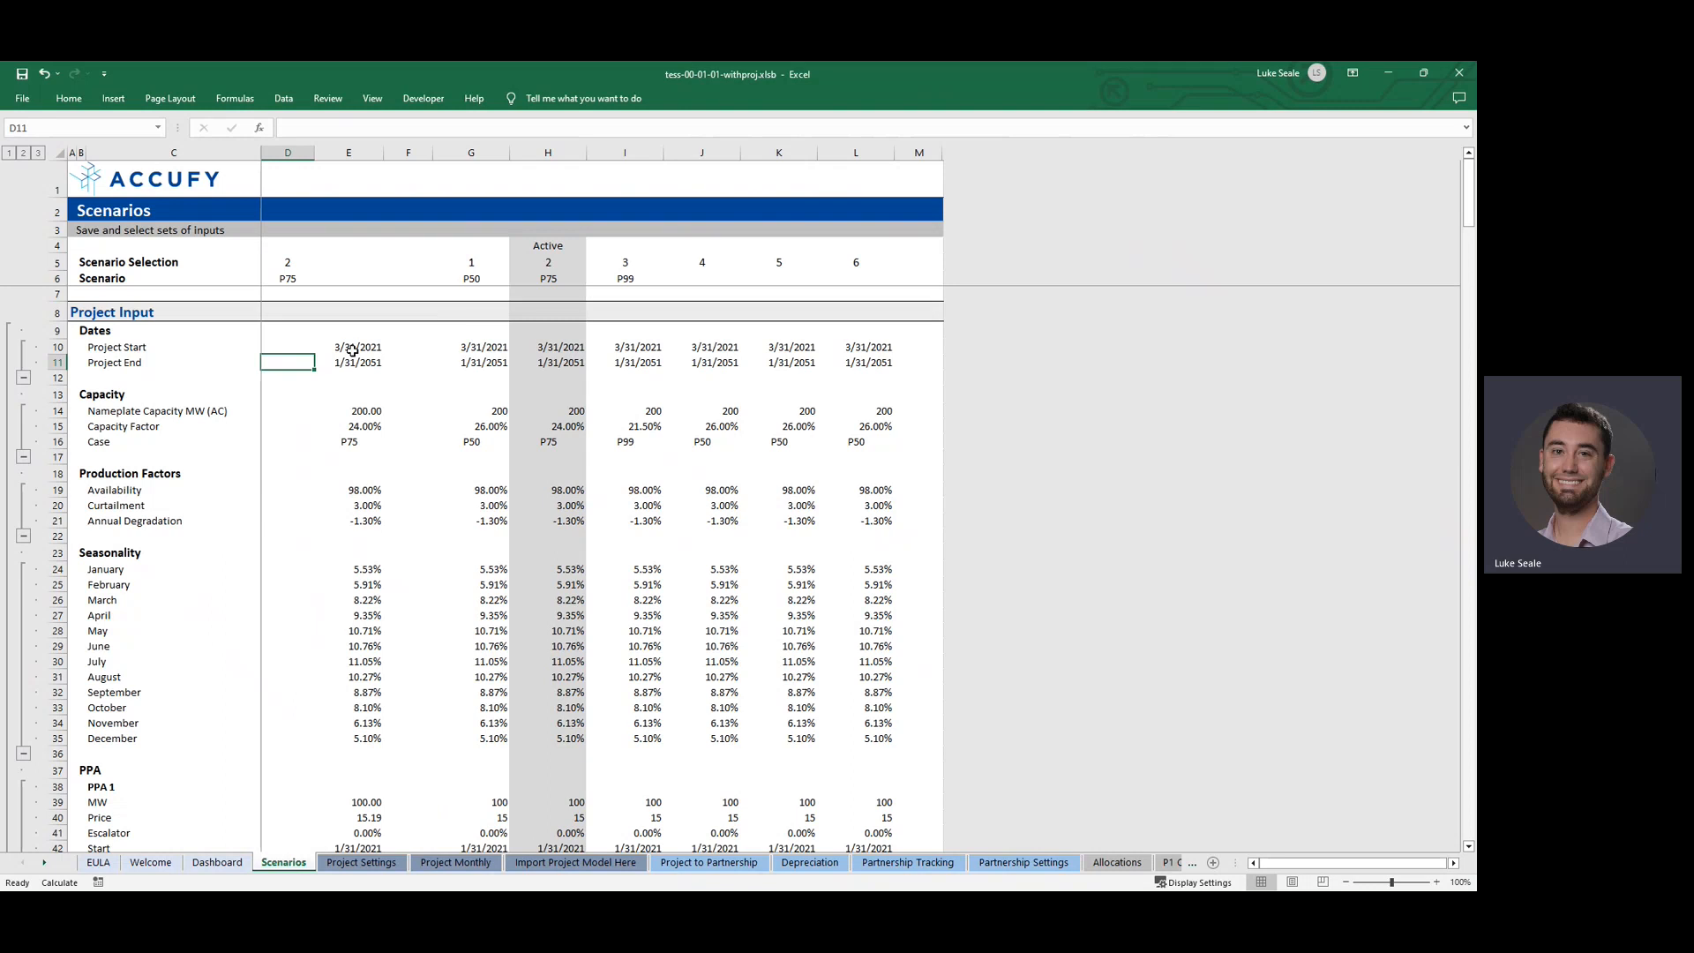
{"action": "left_click", "coordinate": [288, 278]}
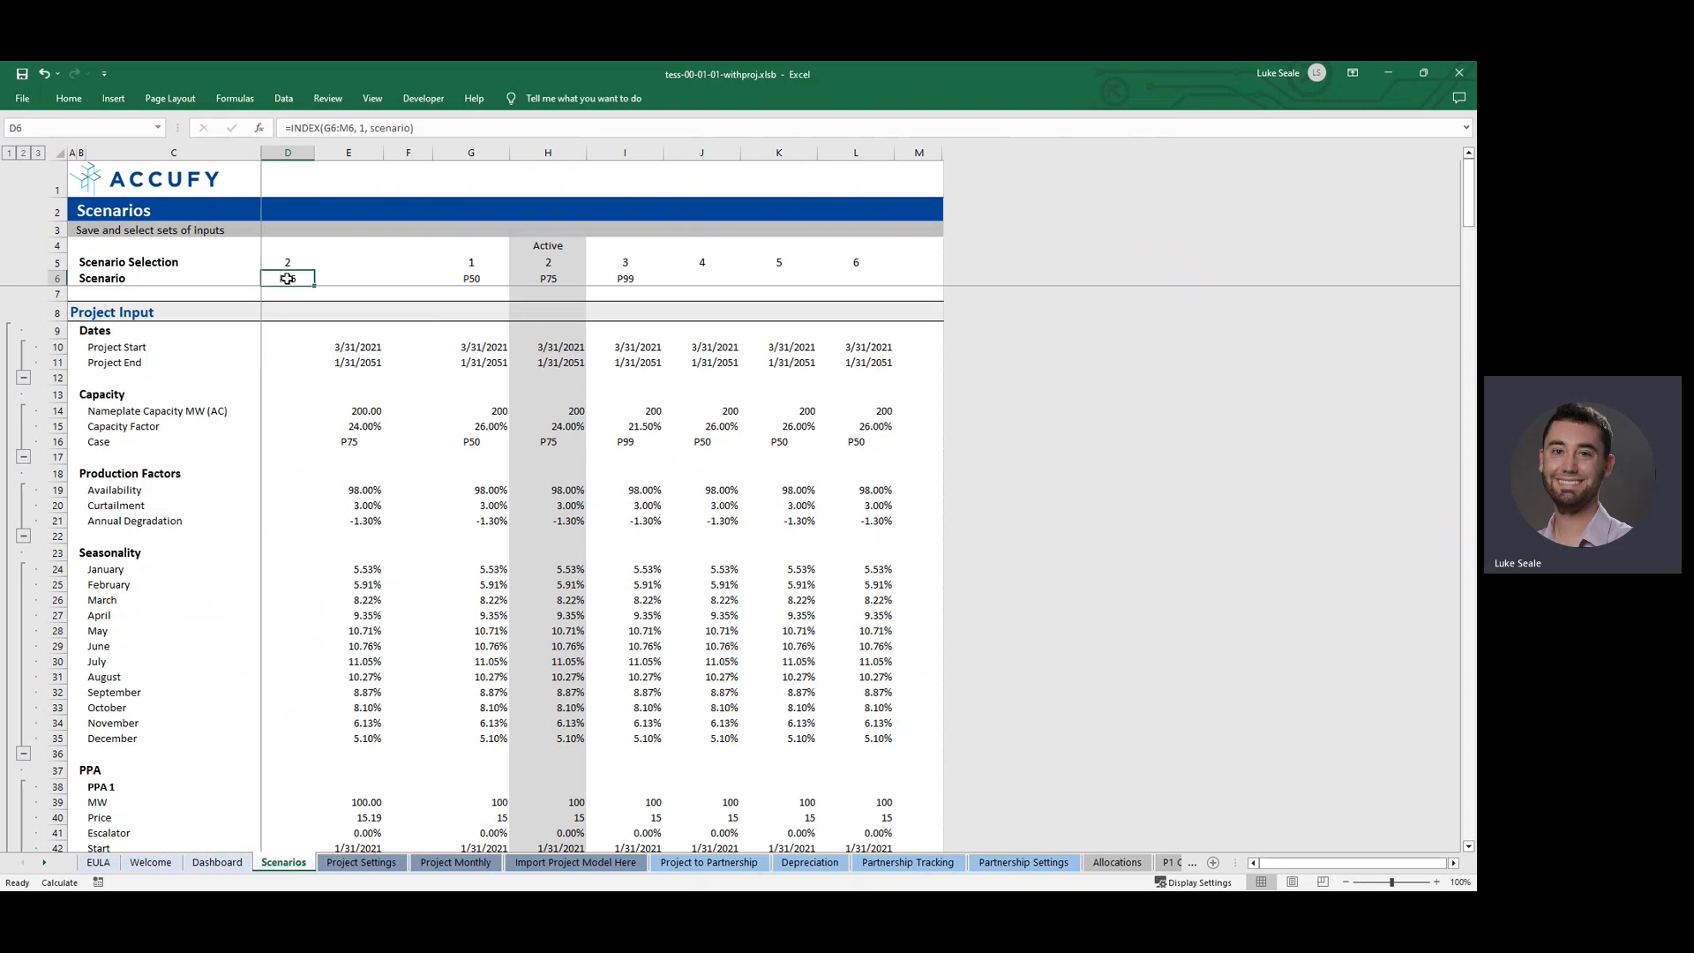
{"action": "left_click", "coordinate": [218, 862]}
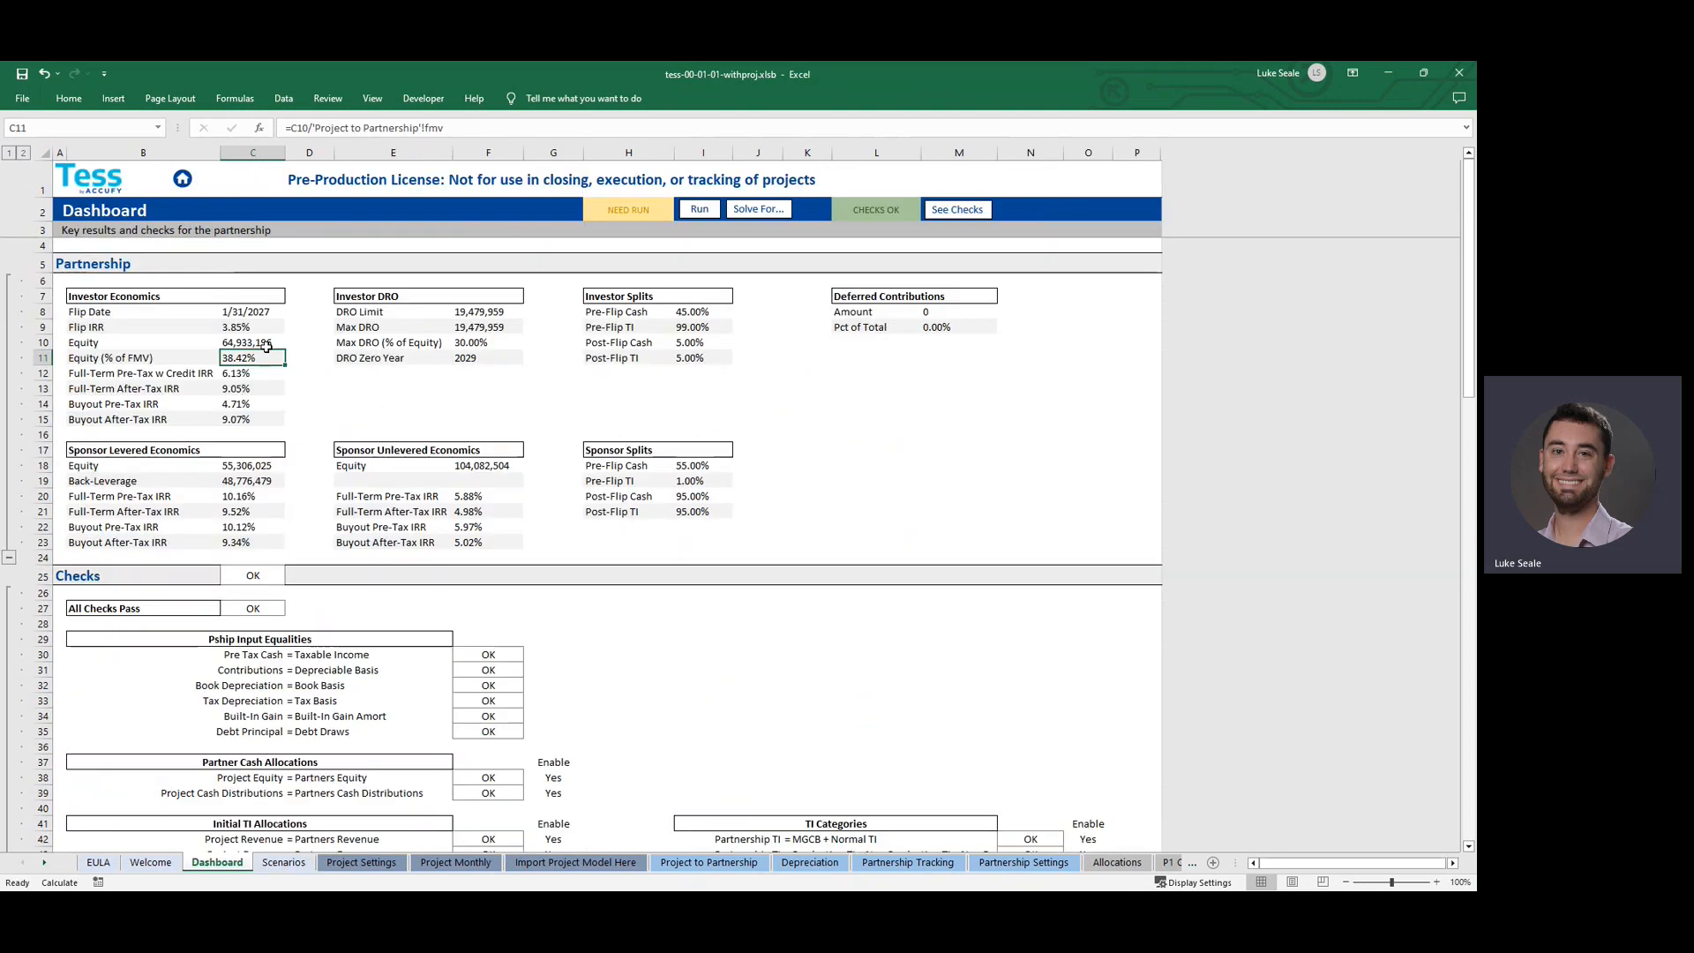
Run the partnership model for the P75 scenario and inspect the Flip IRR in Investor Economics
{"action": "left_click", "coordinate": [695, 212]}
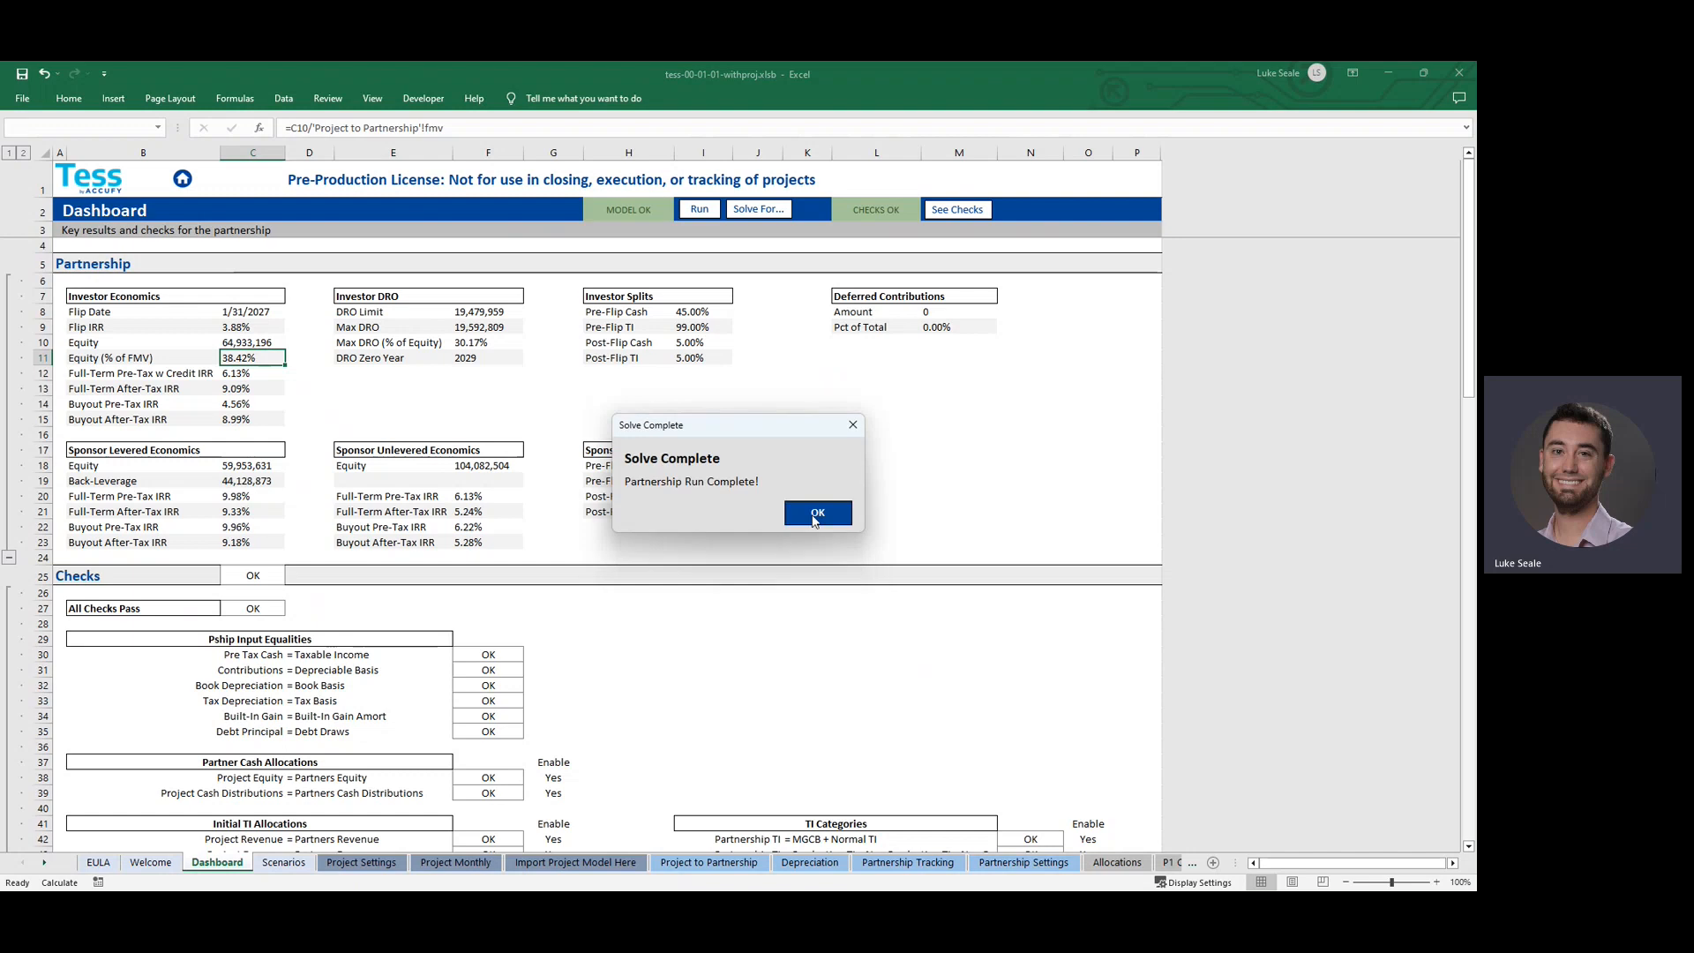
{"action": "left_click", "coordinate": [812, 510]}
{"action": "left_click", "coordinate": [259, 329]}
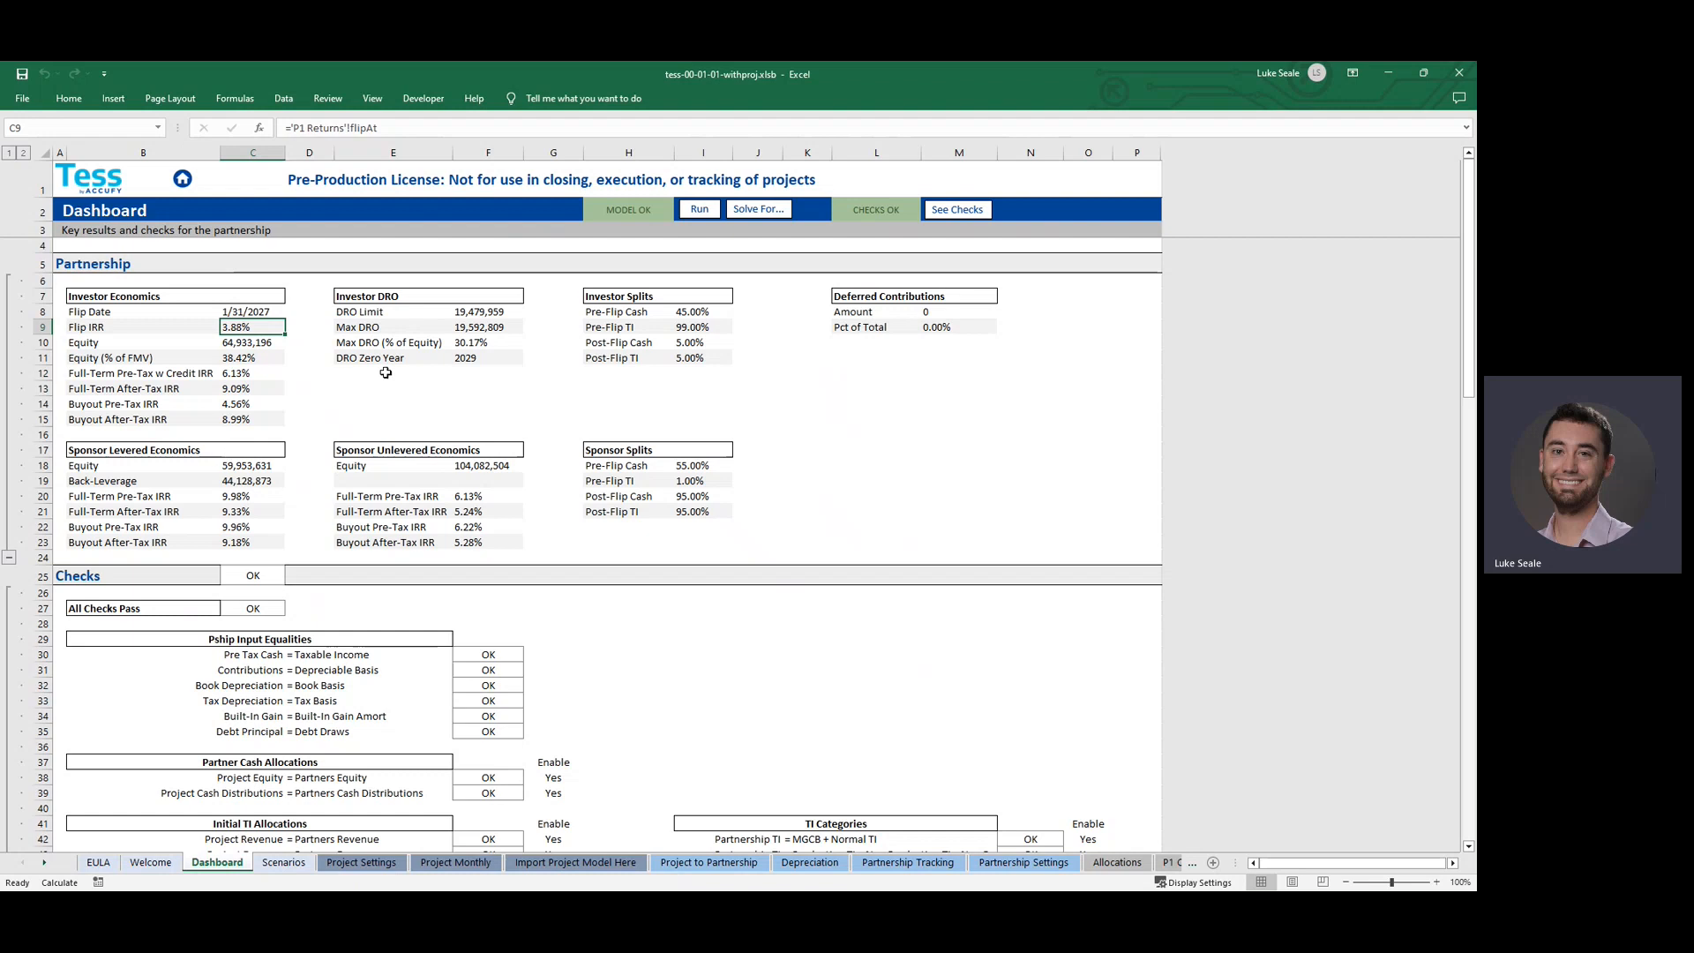
Solve for the Flip Date with a target IRR of 6.5% and inspect the Flip Date in Investor Economics
{"action": "left_click", "coordinate": [764, 210]}
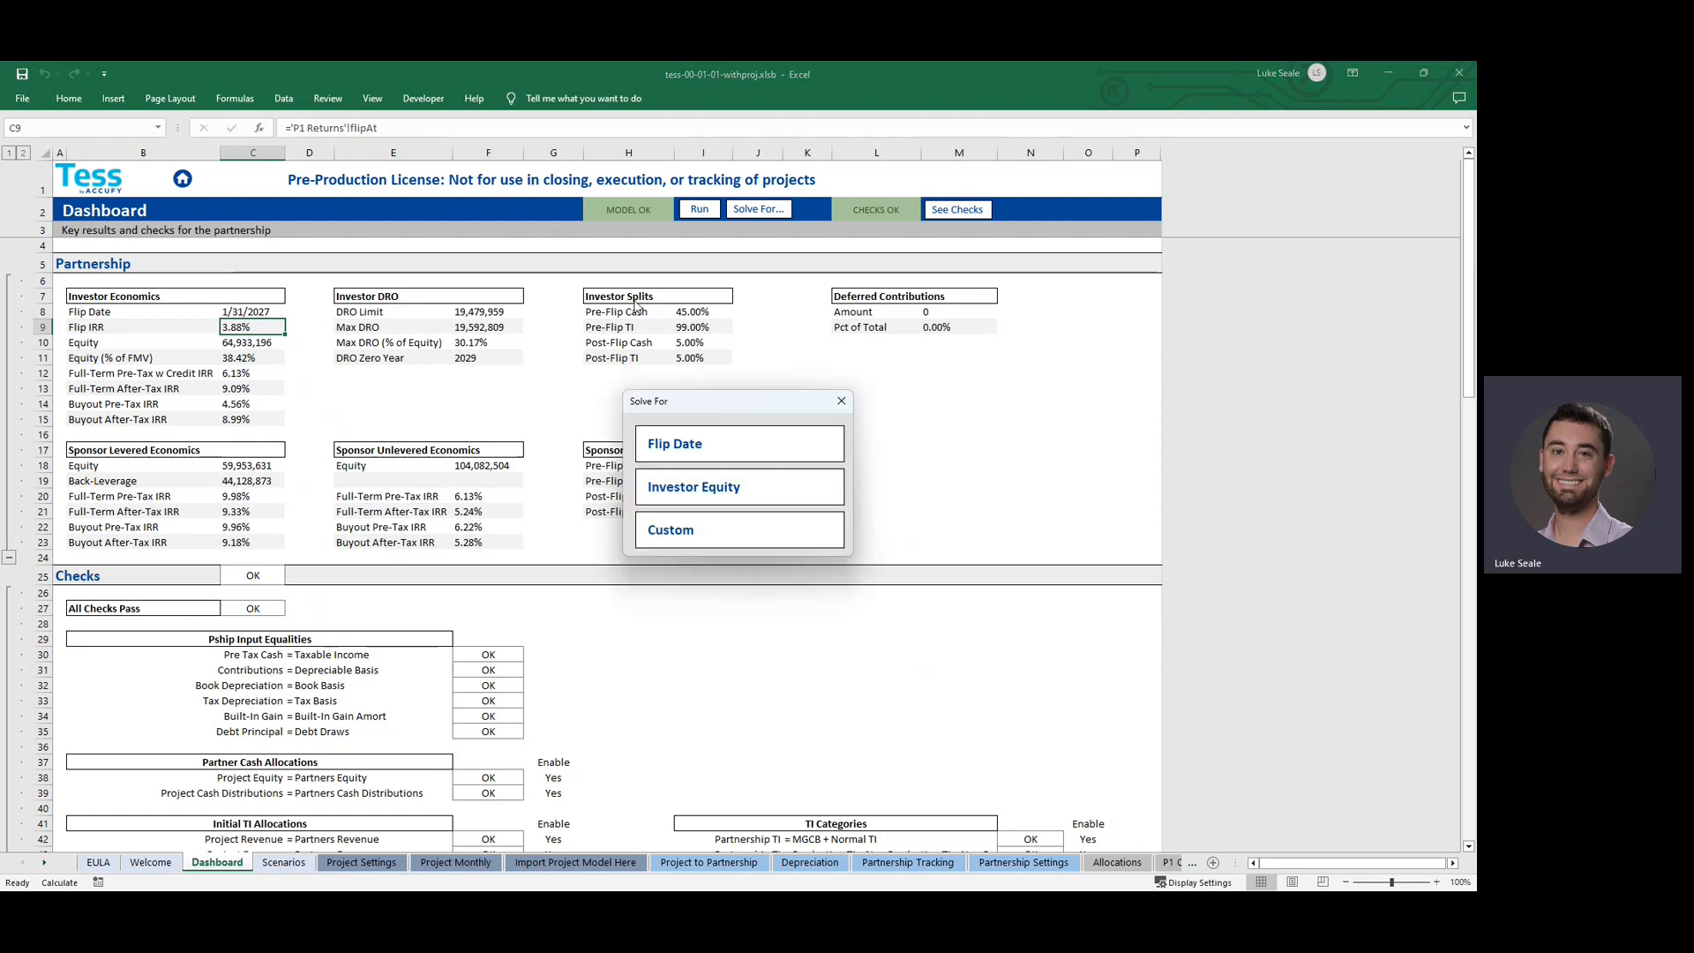
{"action": "left_click", "coordinate": [755, 448]}
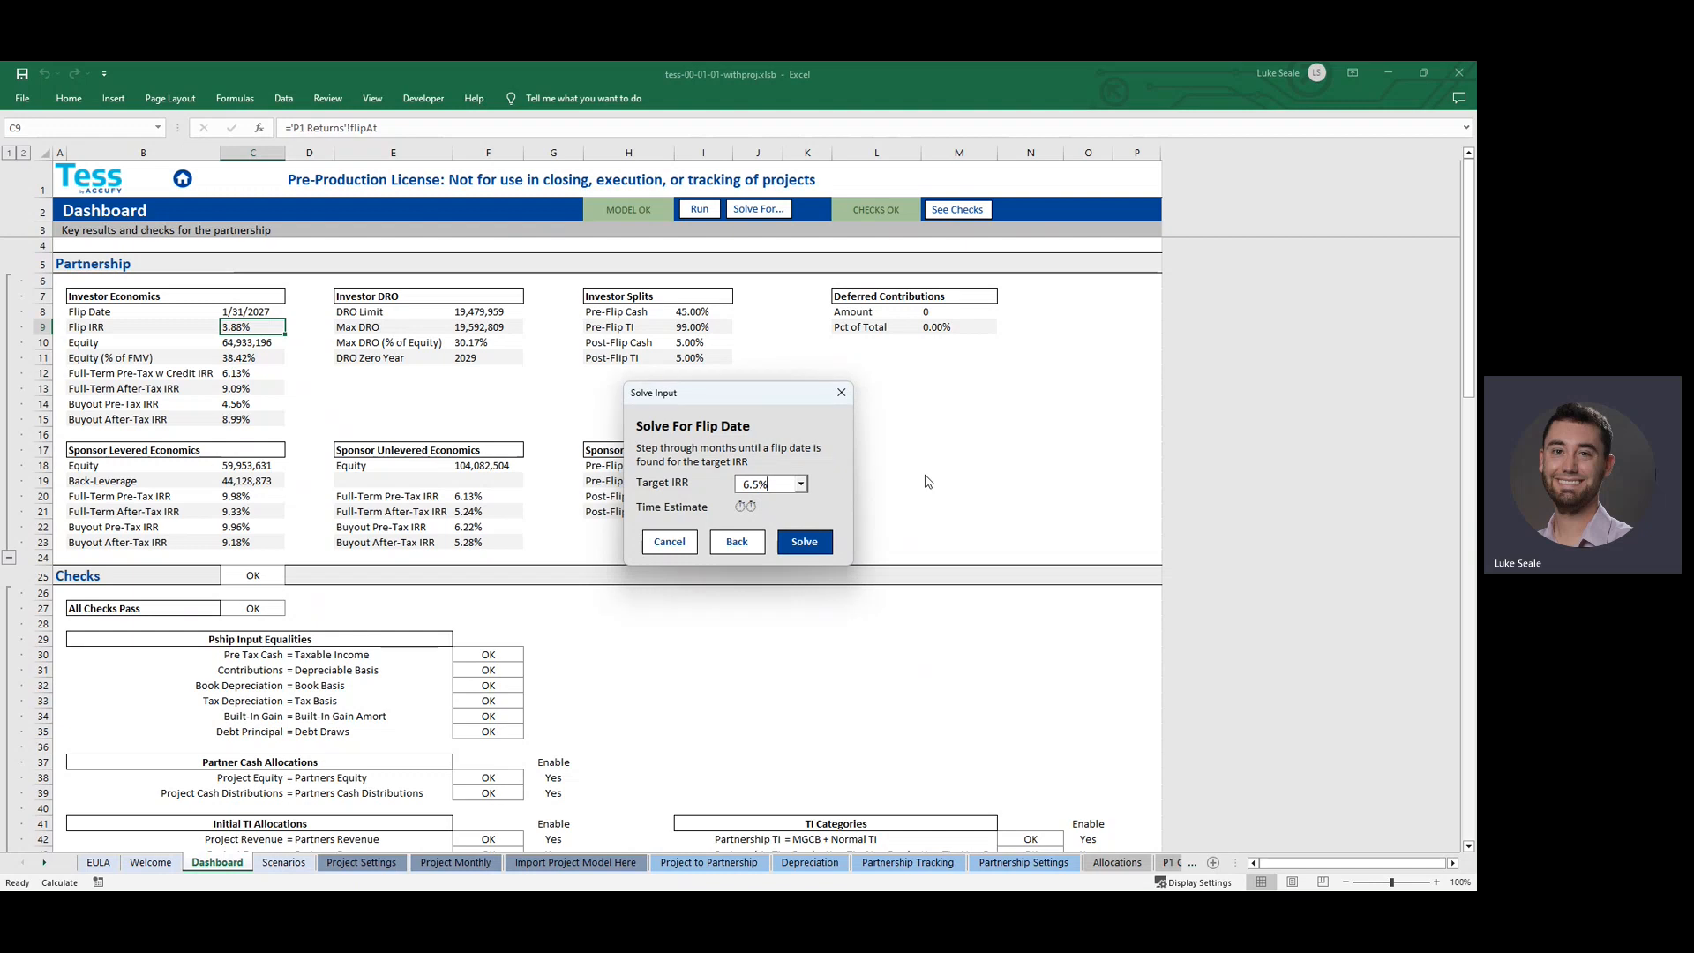
{"action": "left_click", "coordinate": [824, 547]}
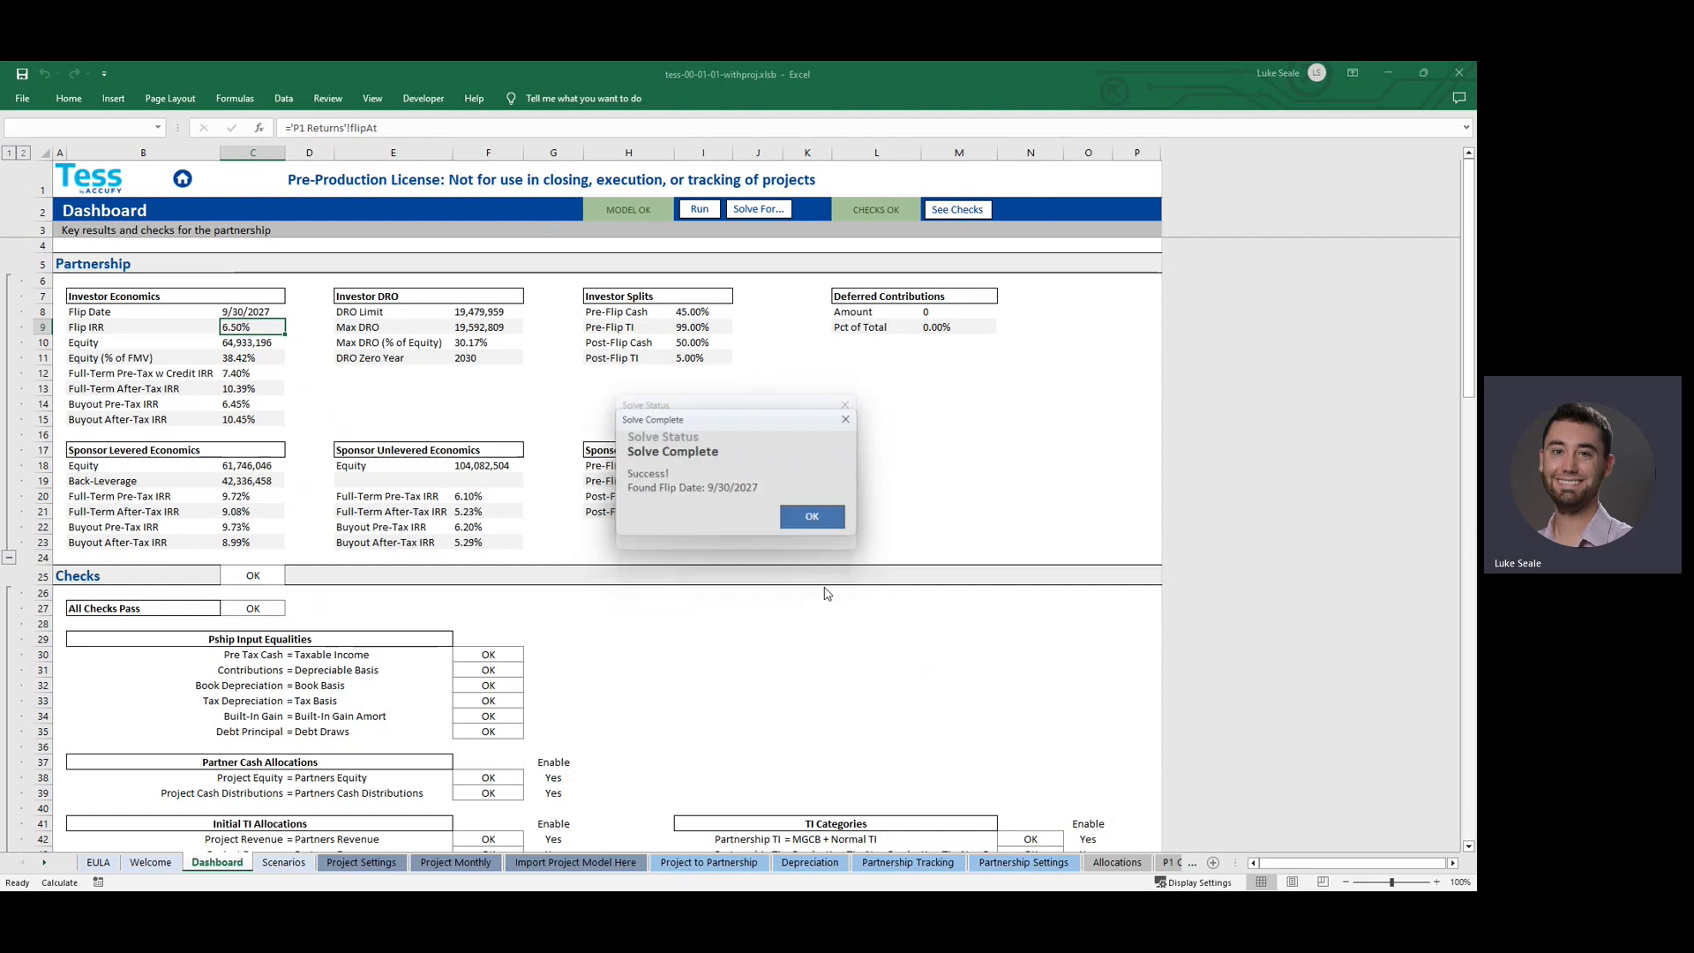
{"action": "left_click", "coordinate": [818, 526]}
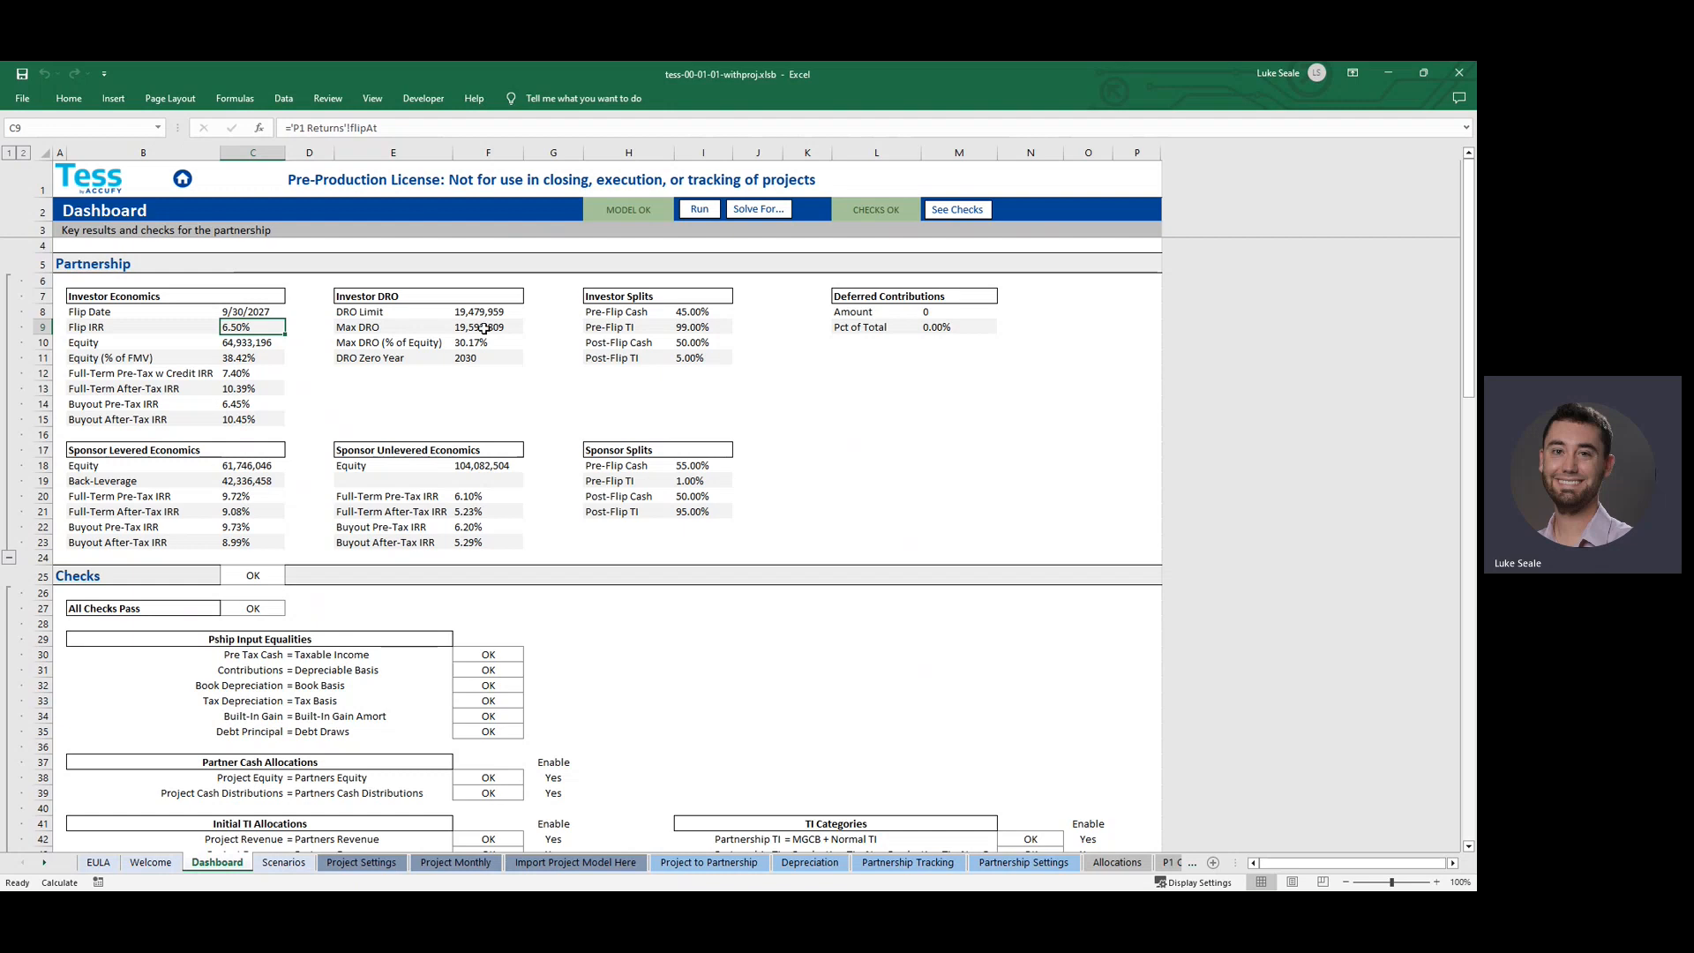
{"action": "left_click", "coordinate": [243, 310]}
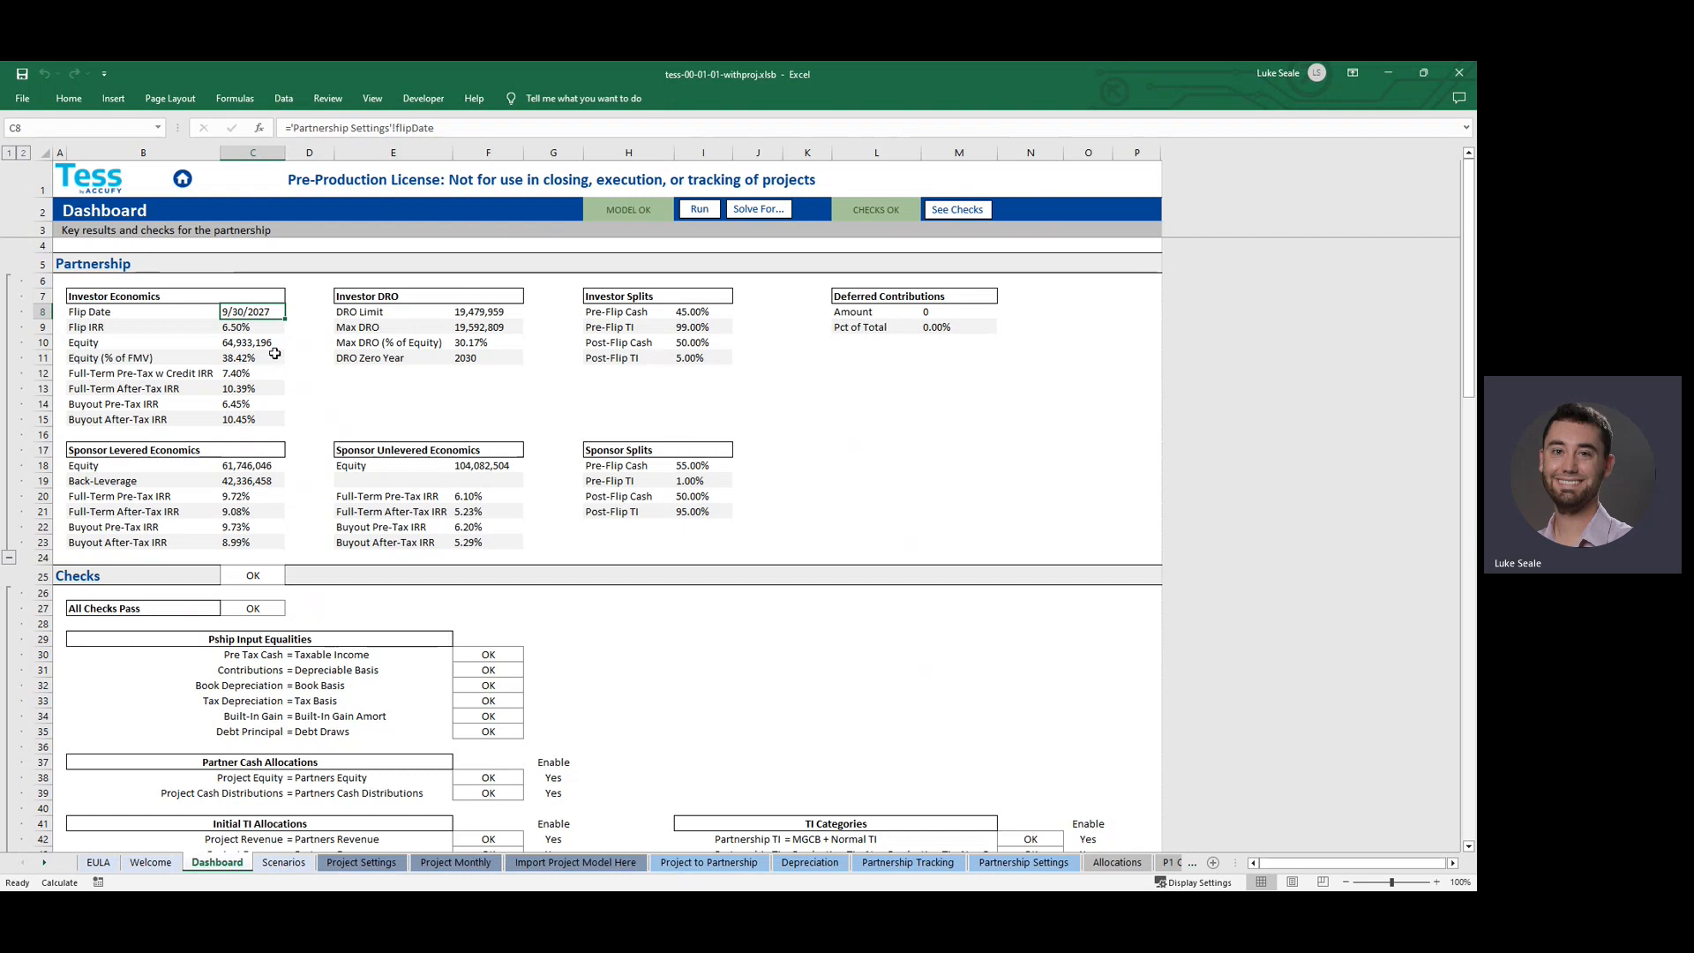
View the custom cell solve form and its Set Cell choices, and close it without solving
{"action": "left_click", "coordinate": [776, 214]}
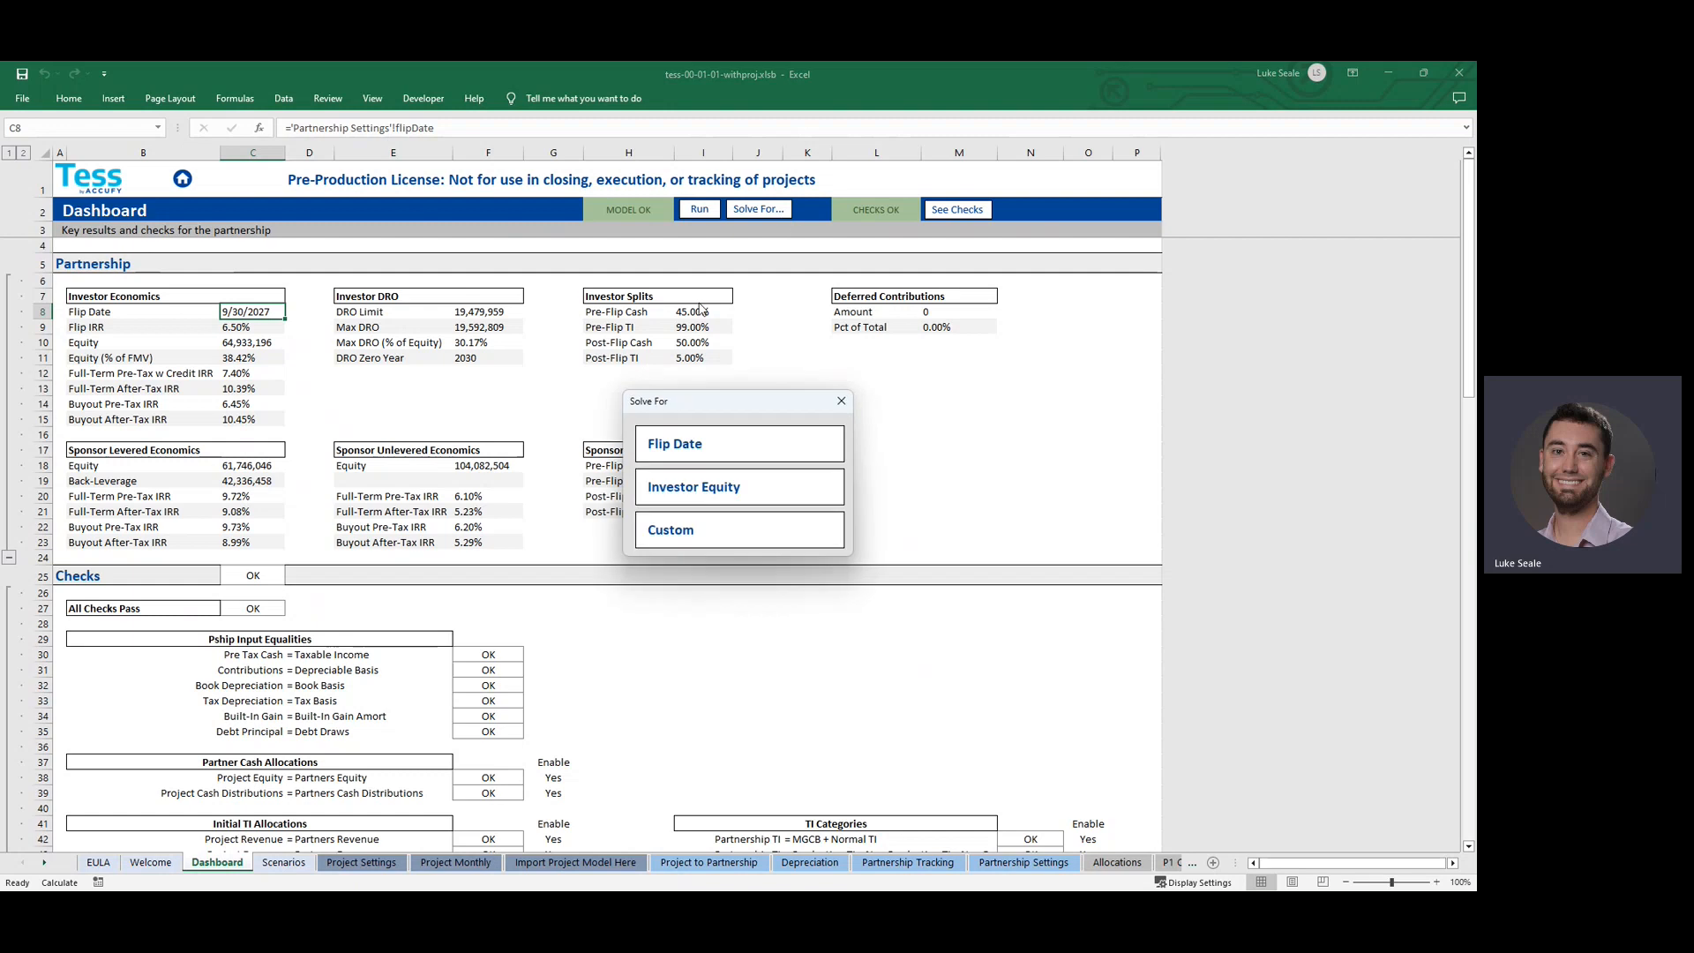
{"action": "left_click", "coordinate": [750, 538]}
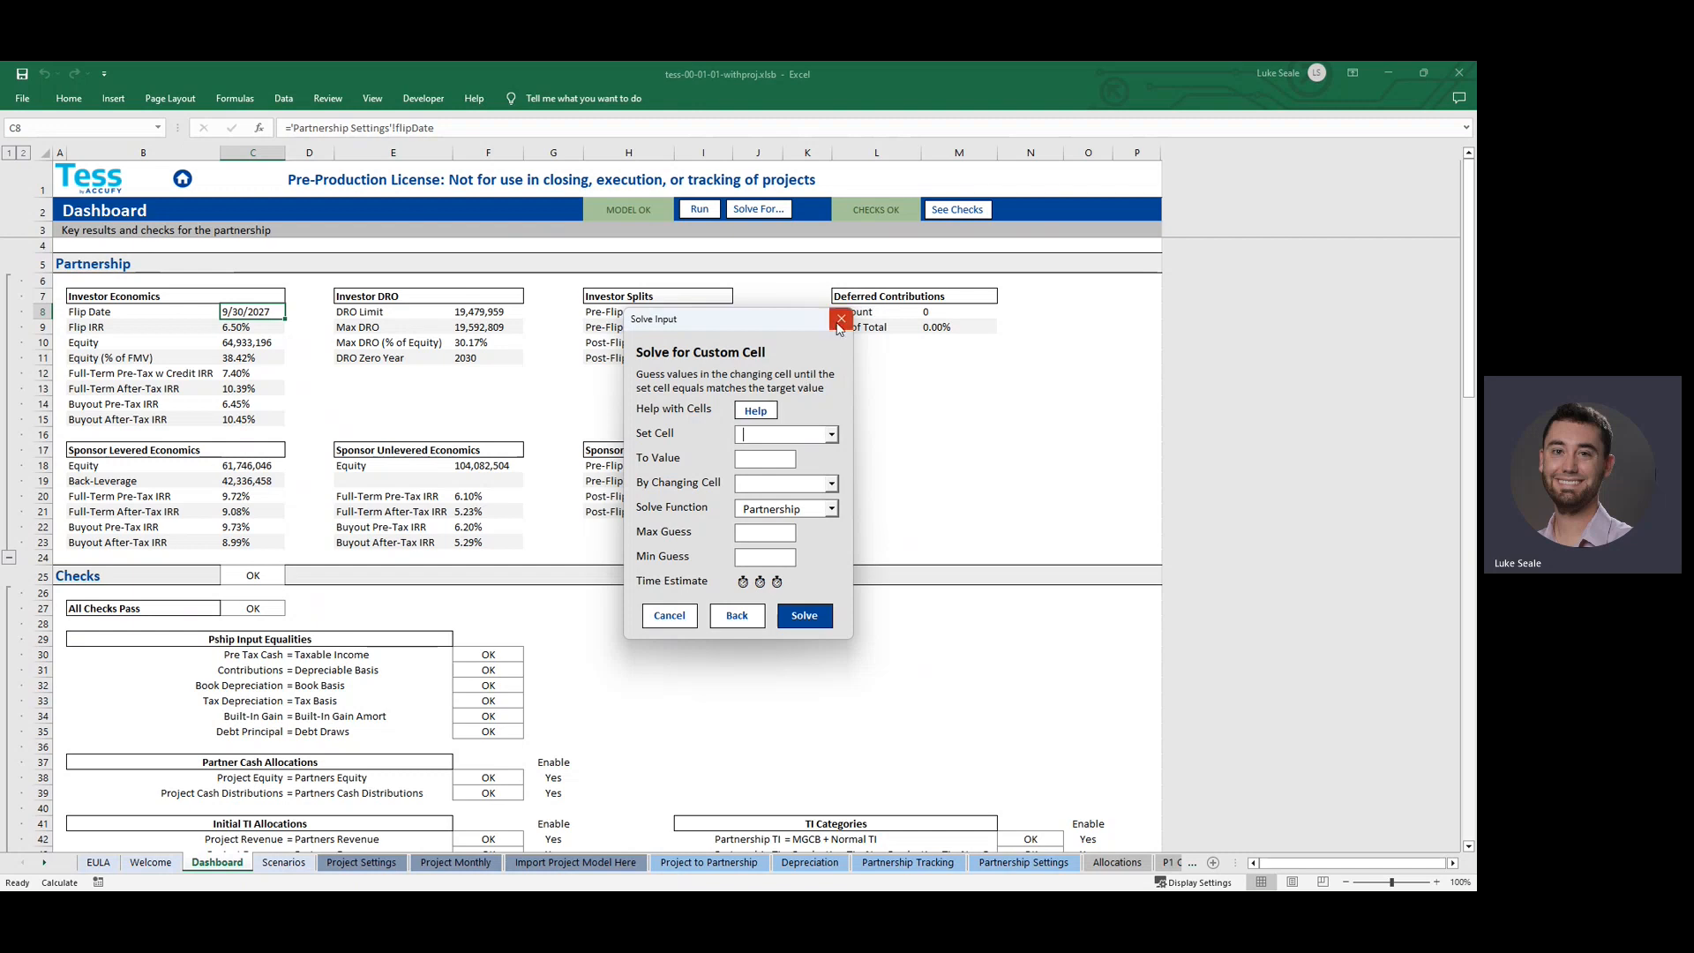
{"action": "left_click", "coordinate": [831, 434]}
{"action": "left_click", "coordinate": [831, 434]}
{"action": "left_click", "coordinate": [835, 316]}
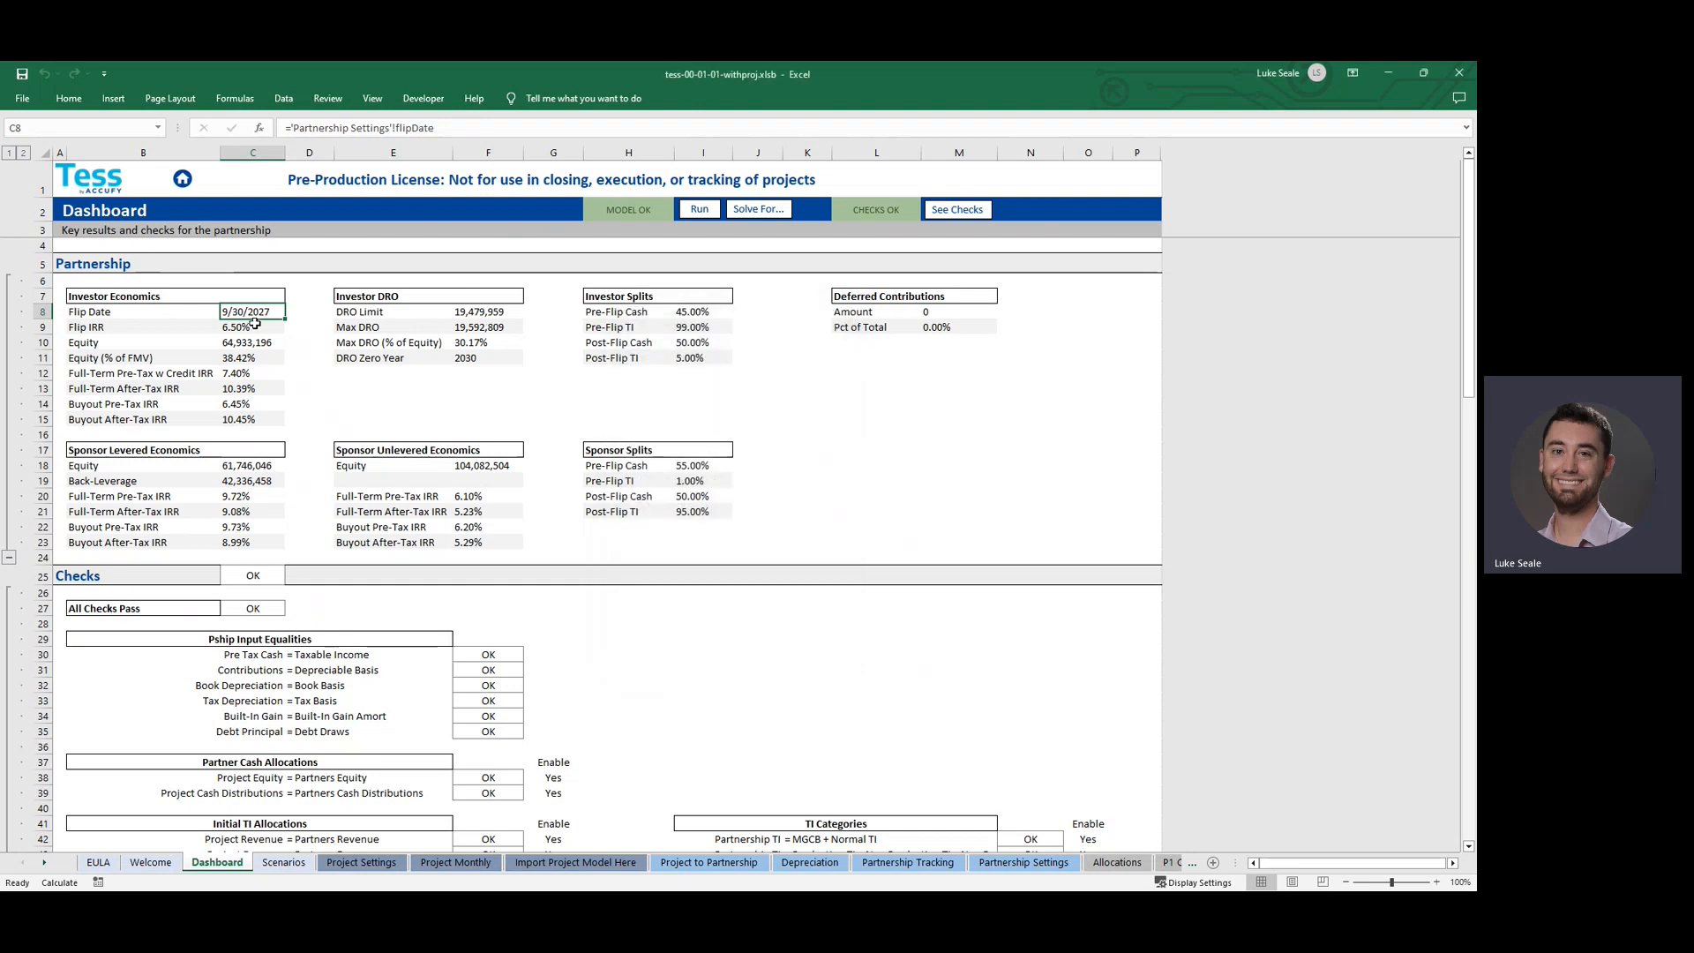
Inspect the Back-Leverage and Full-Term Pre-Tax IRR cells in Sponsor Levered Economics, including the IRR cell's range name
{"action": "left_click", "coordinate": [240, 482]}
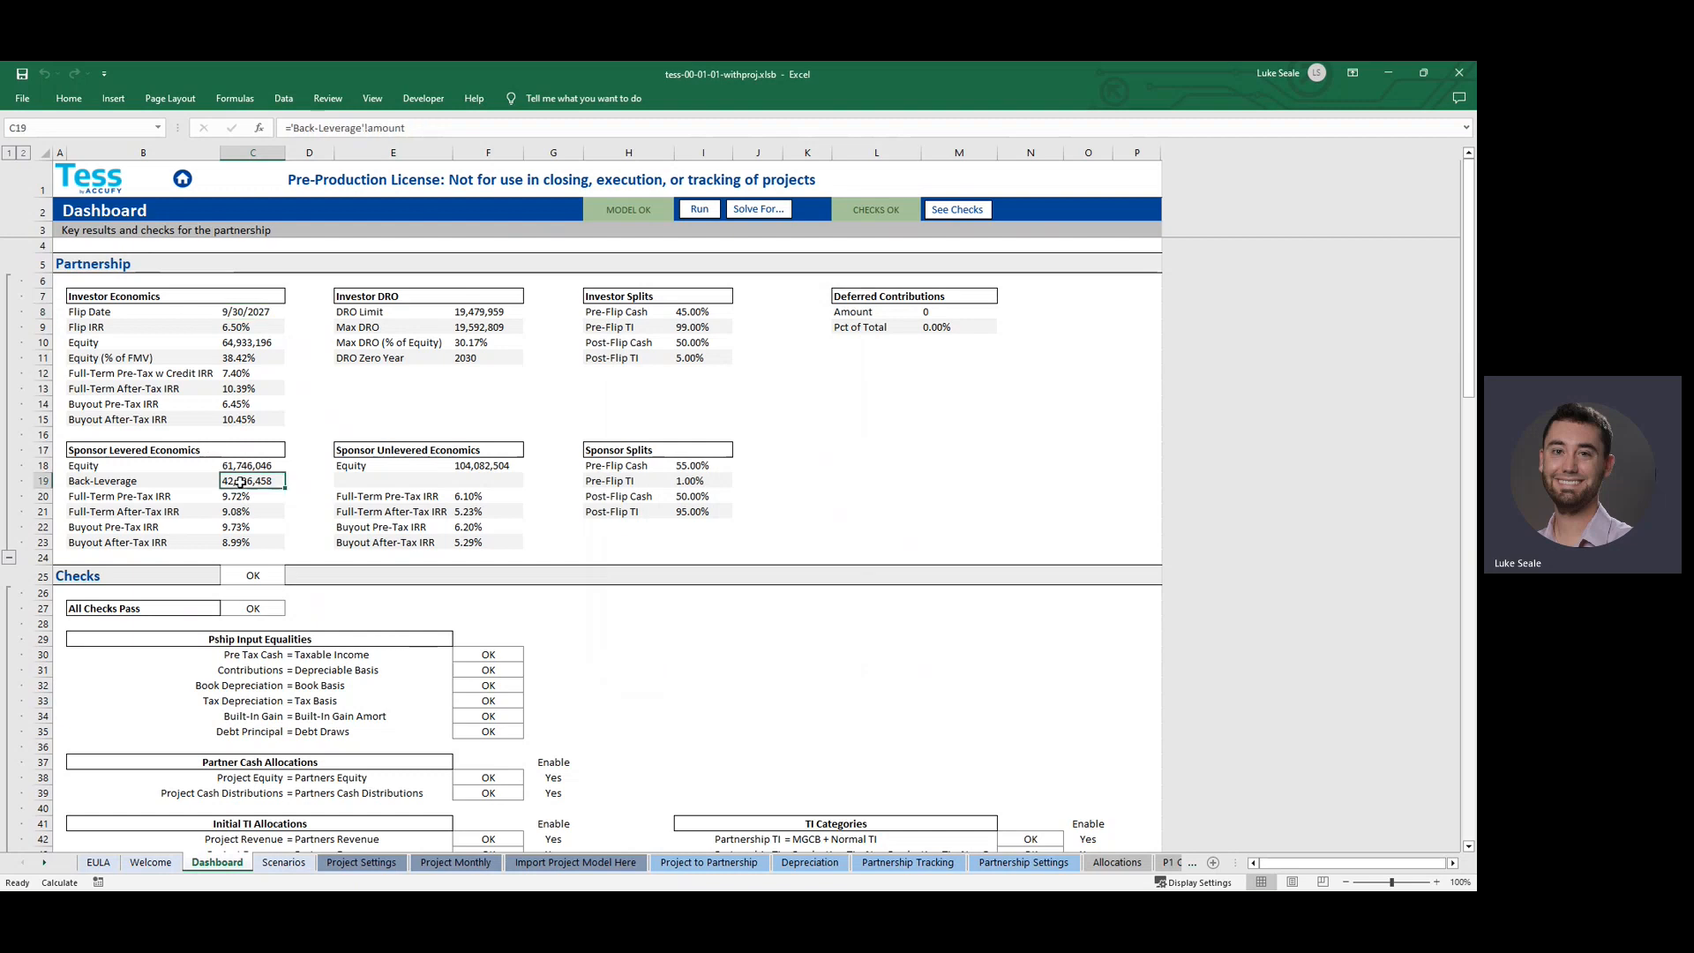
{"action": "left_click", "coordinate": [233, 494]}
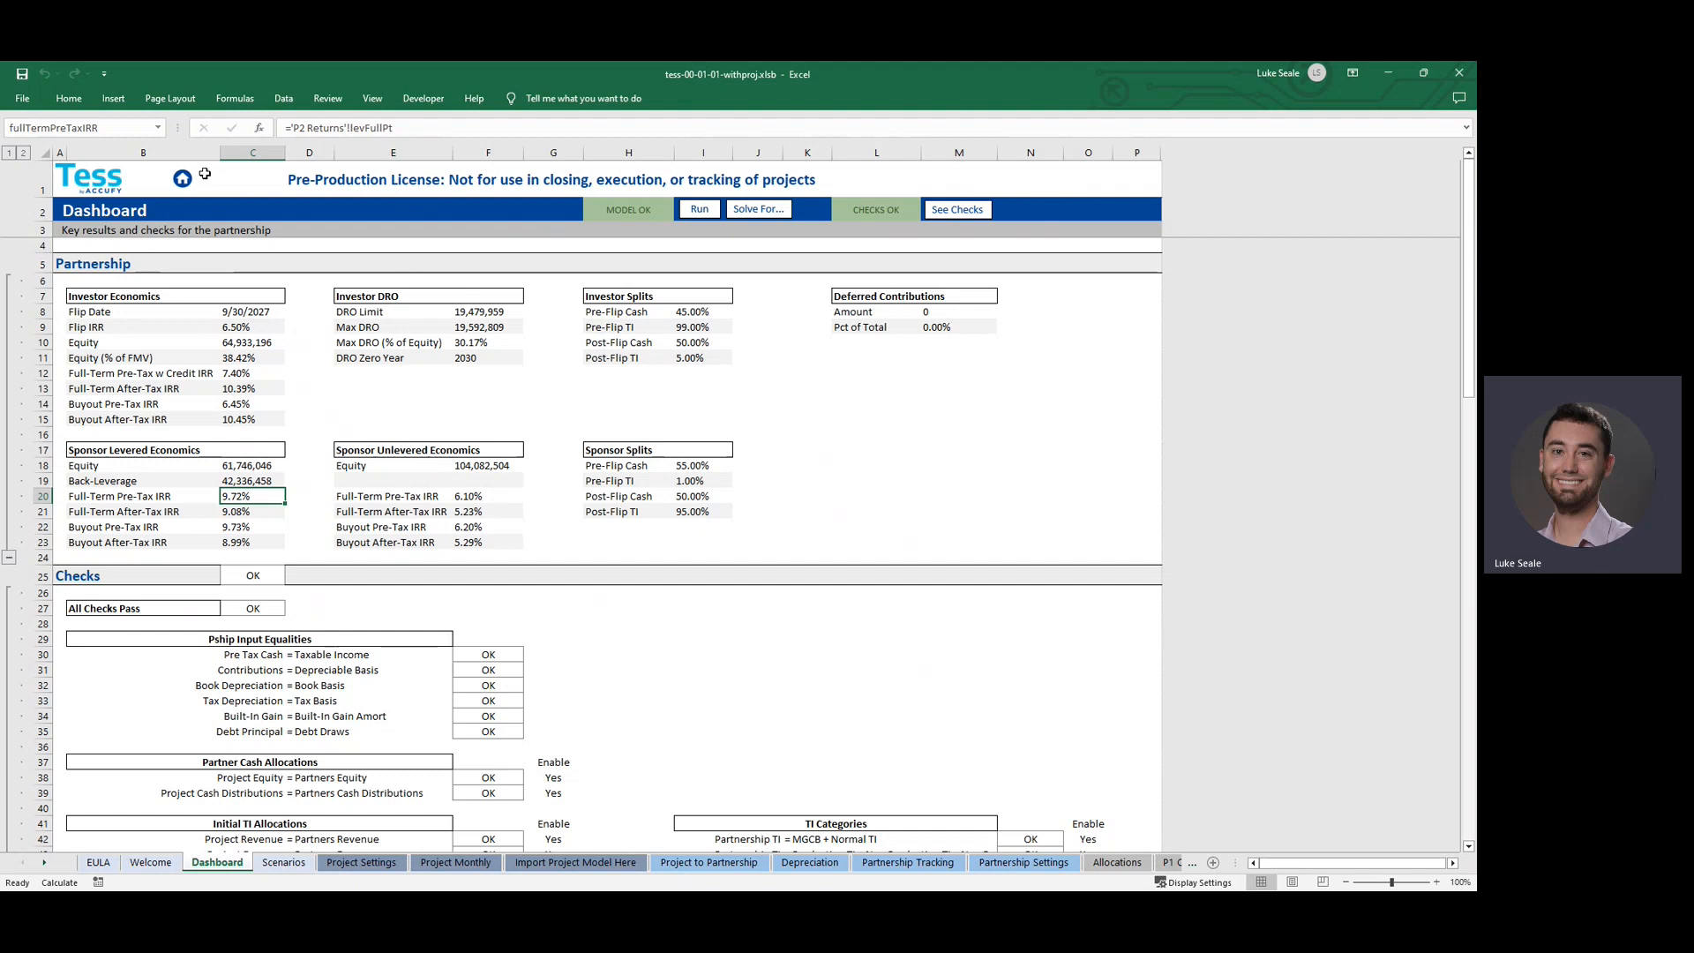
{"action": "left_click", "coordinate": [116, 130]}
{"action": "left_click", "coordinate": [263, 494]}
Name the Buyout Pre-Tax IRR cell in Sponsor Levered Economics buyoutPreTaxIRR
{"action": "left_click", "coordinate": [254, 526]}
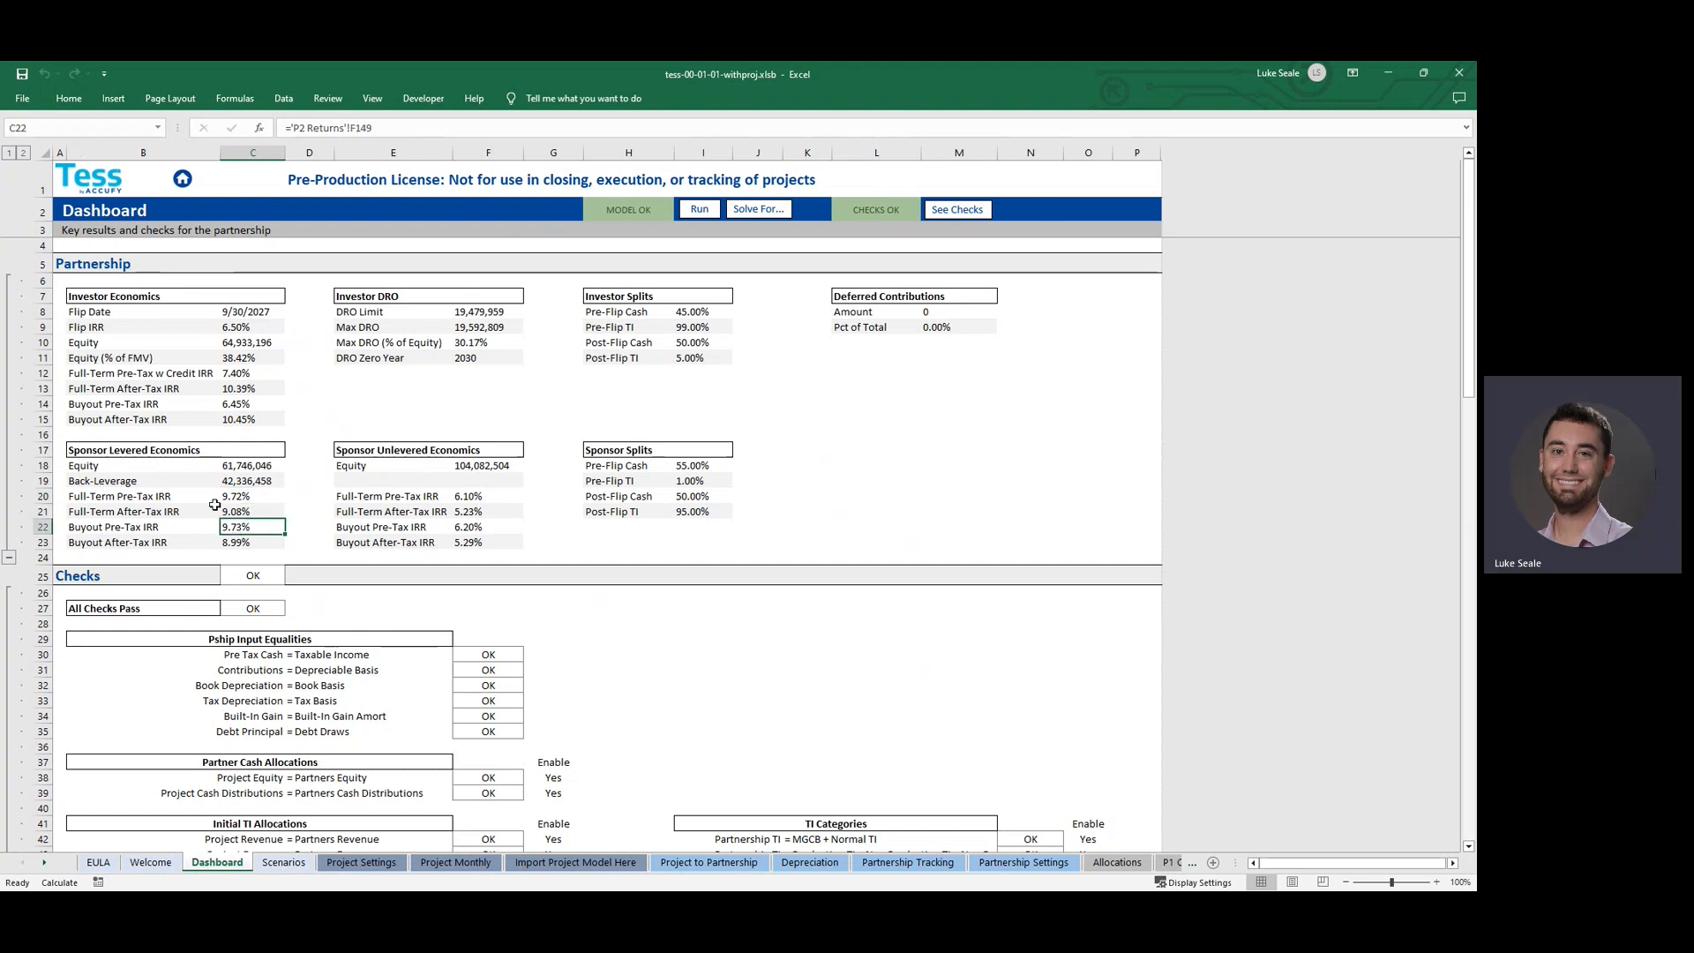
{"action": "left_click", "coordinate": [107, 128]}
{"action": "type", "text": "buyoutPreTaxIRR"}
{"action": "key", "text": "Return"}
Review the inputs on the Scenarios sheet and check the named PPA 1 Price cell of the P50 scenario
{"action": "left_click", "coordinate": [295, 872]}
{"action": "left_click", "coordinate": [363, 520]}
{"action": "scroll", "coordinate": [363, 521], "scroll_direction": "down", "scroll_amount": 6}
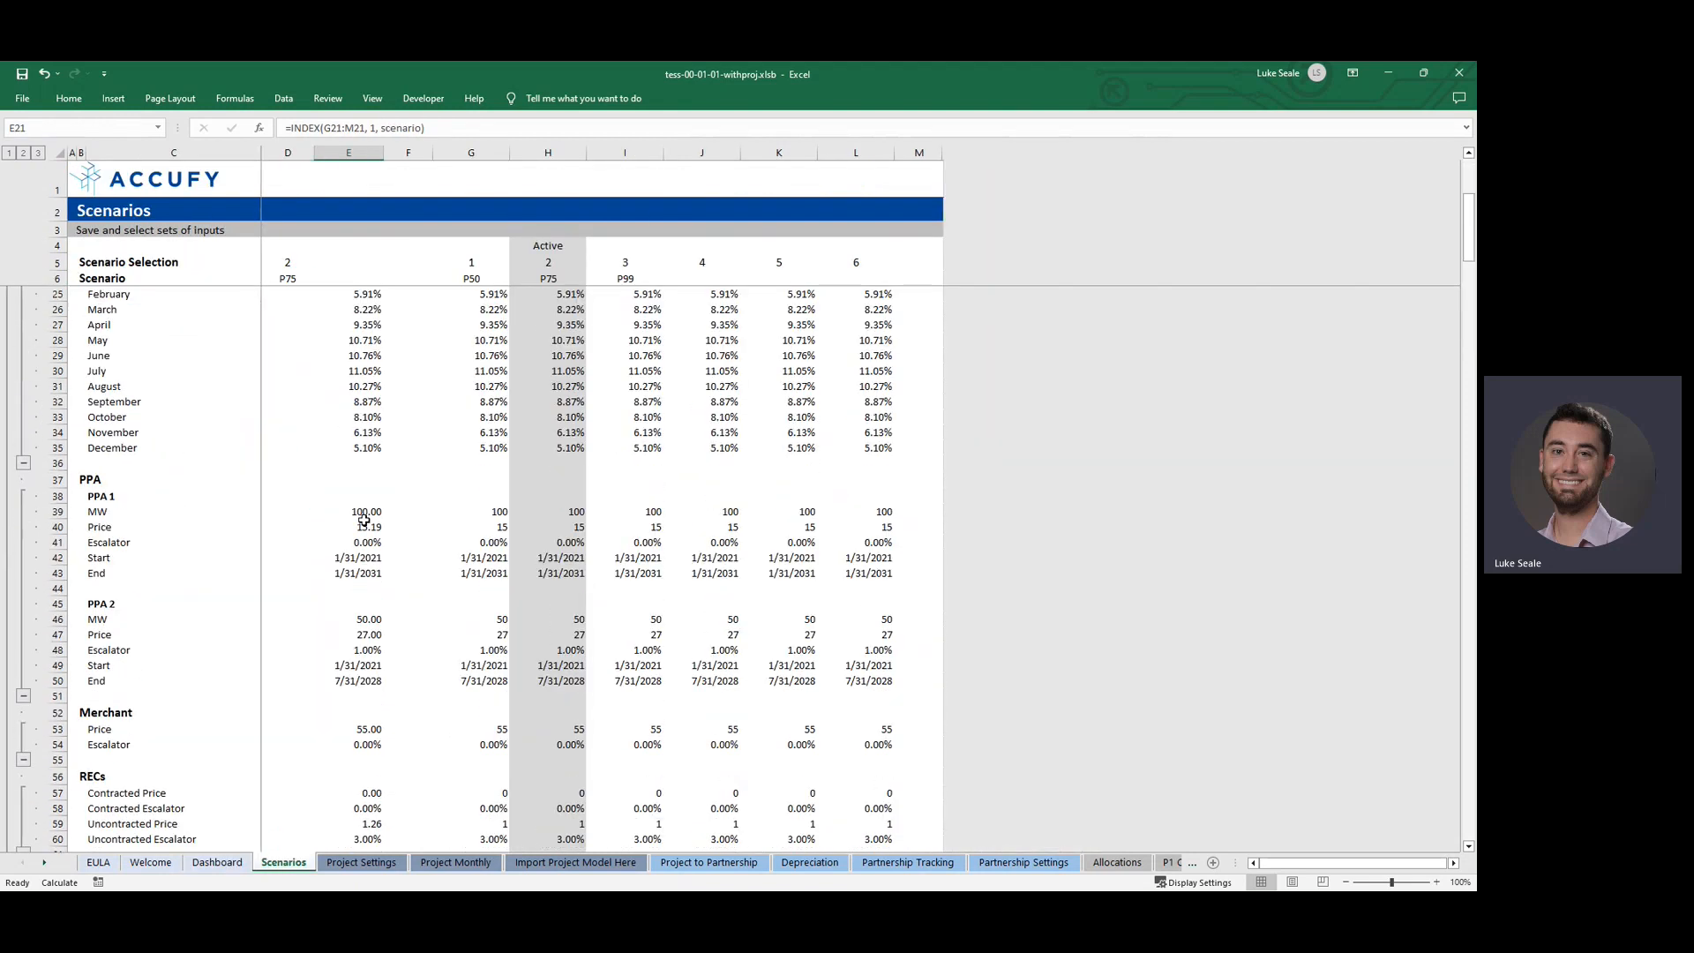
{"action": "scroll", "coordinate": [364, 520], "scroll_direction": "down", "scroll_amount": 6}
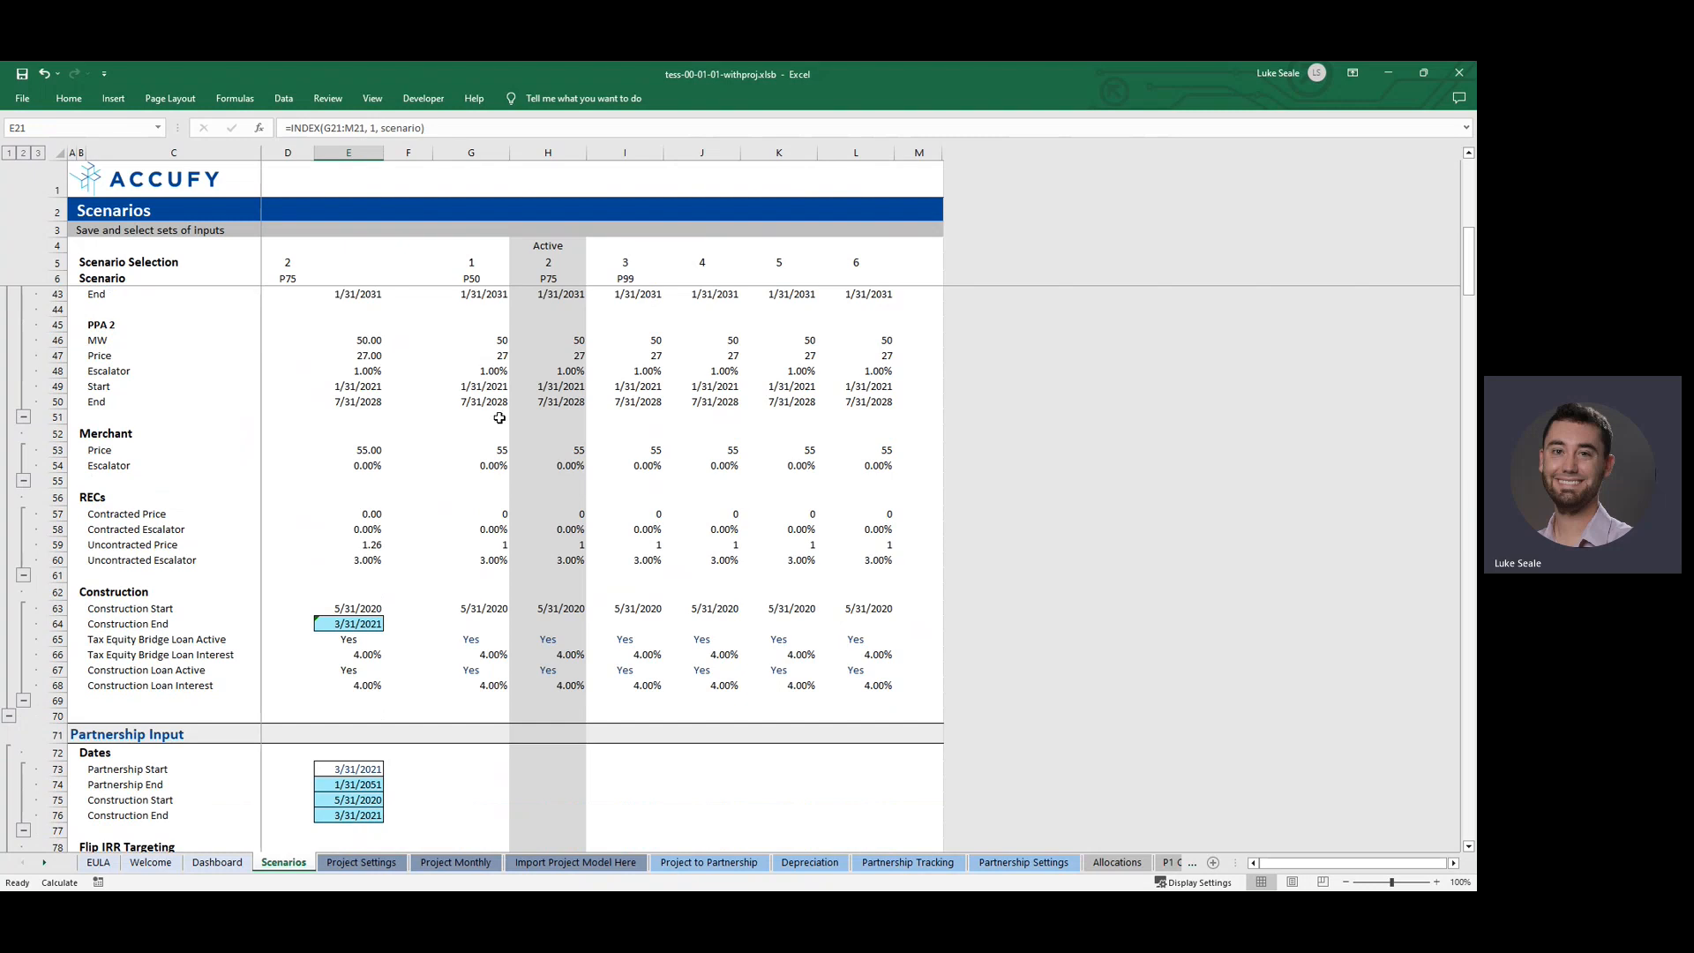
{"action": "scroll", "coordinate": [494, 342], "scroll_direction": "up", "scroll_amount": 3}
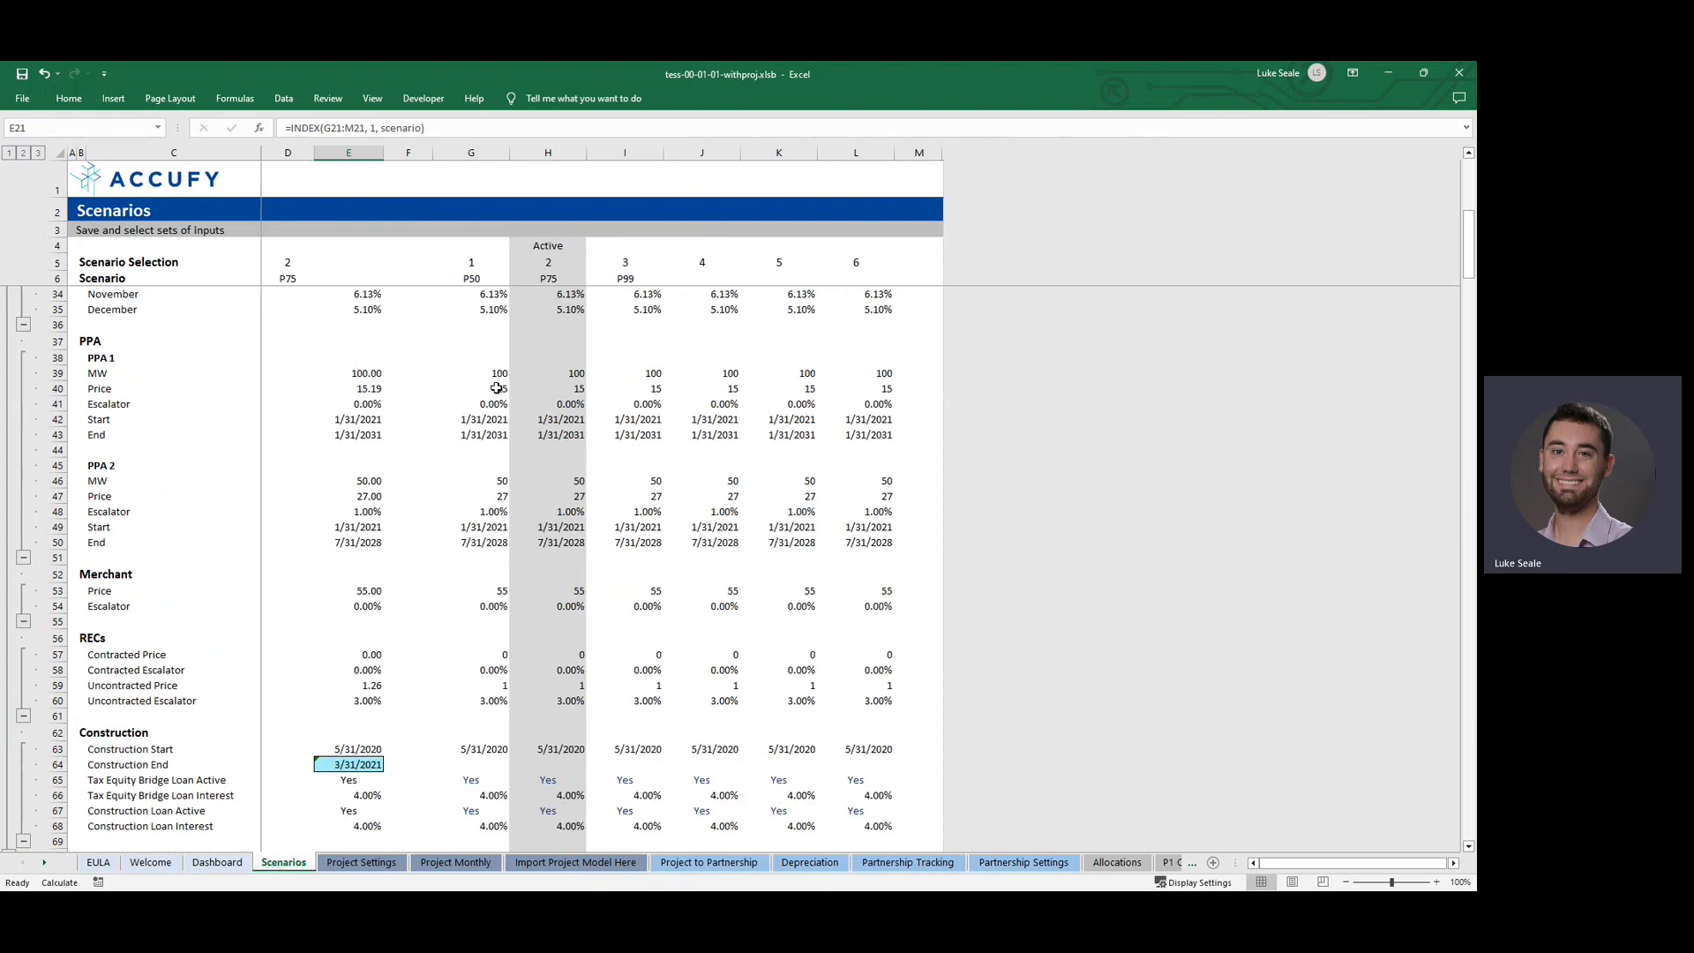
{"action": "scroll", "coordinate": [496, 389], "scroll_direction": "up", "scroll_amount": 2}
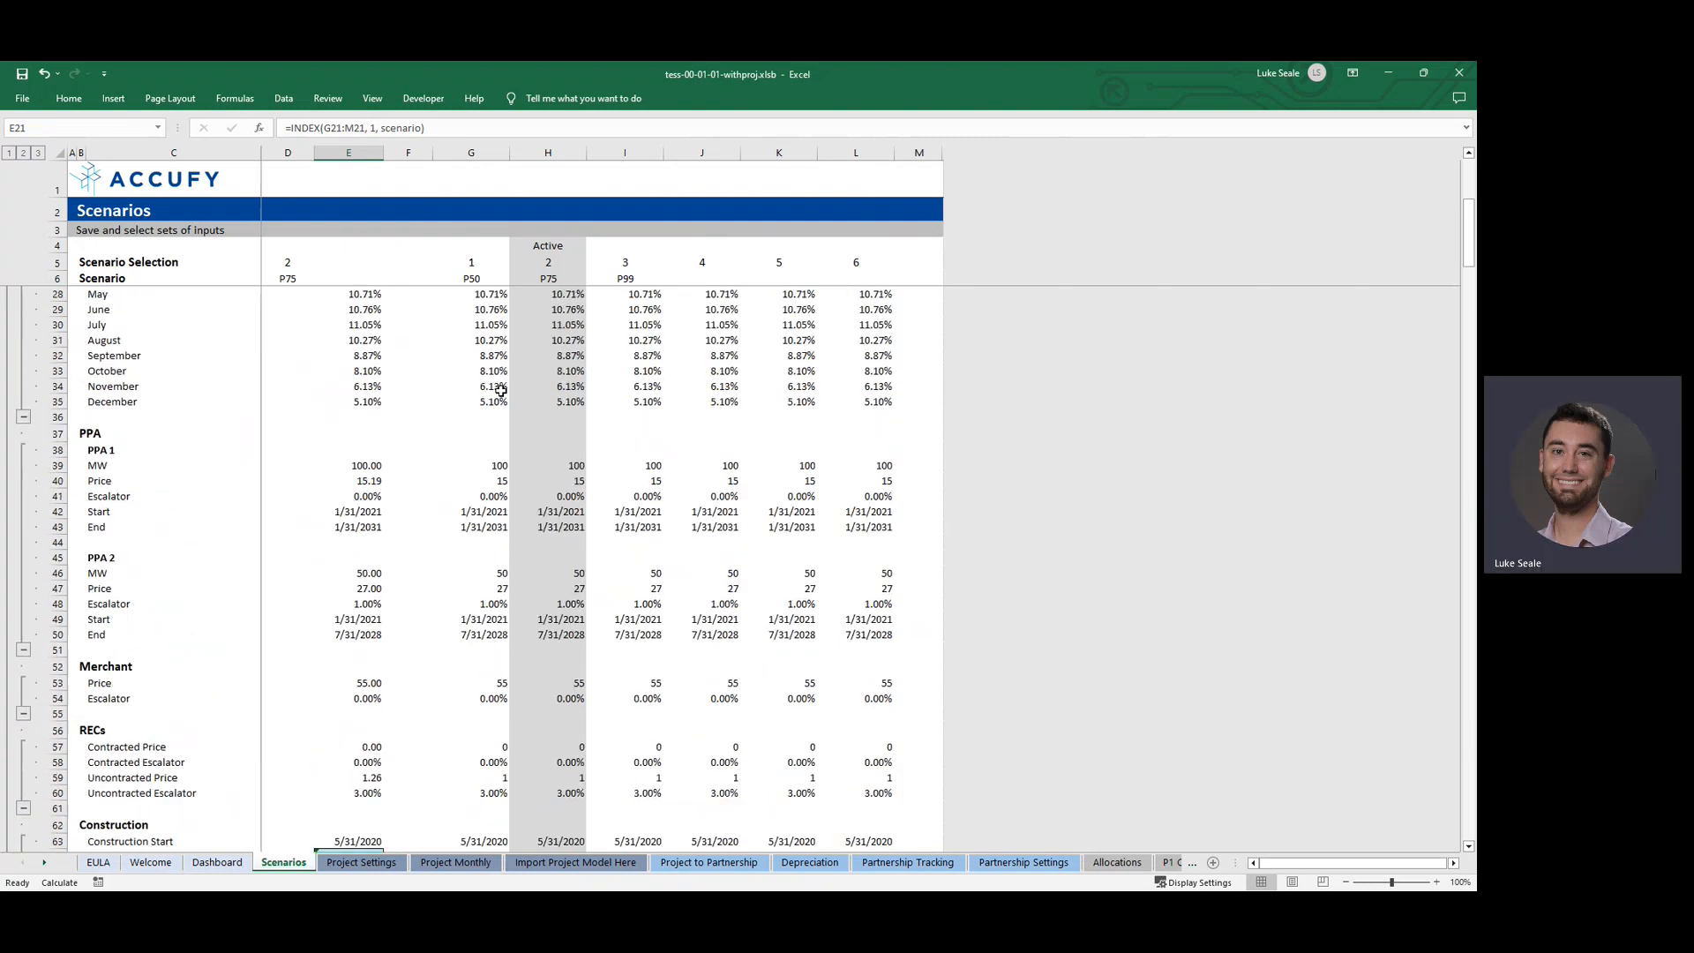
{"action": "left_click", "coordinate": [487, 481]}
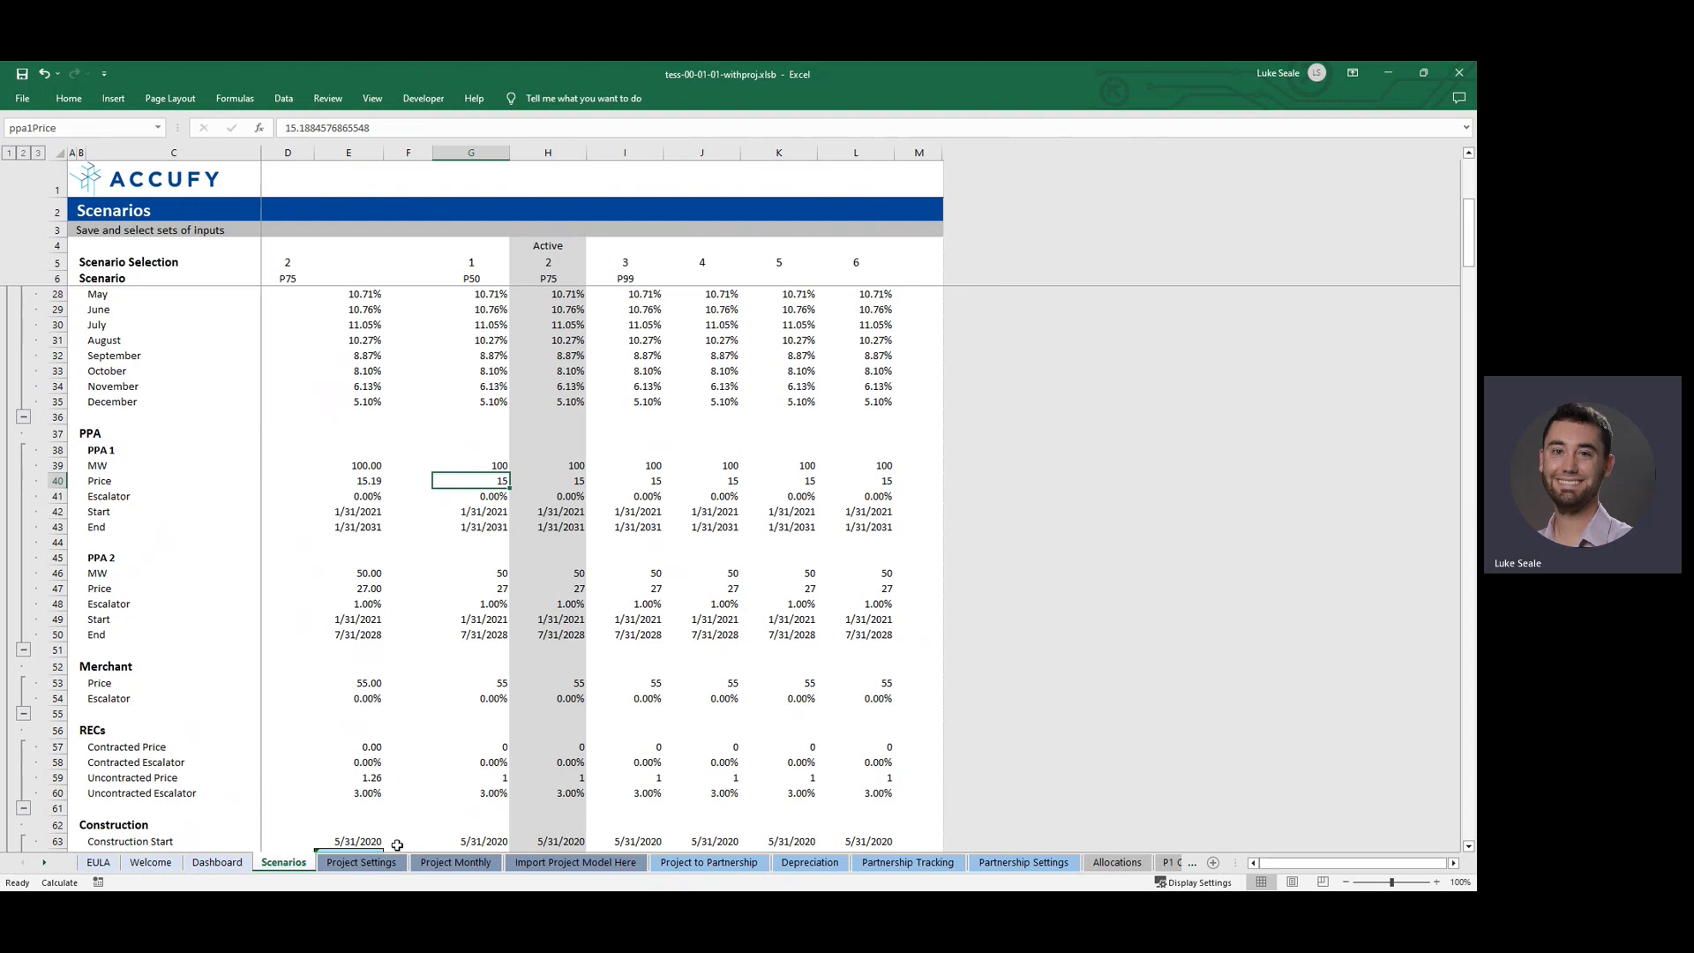
Set up a custom solve from the Dashboard with buyoutPreTaxIRR as the set cell and 11% as its target value
{"action": "left_click", "coordinate": [217, 863]}
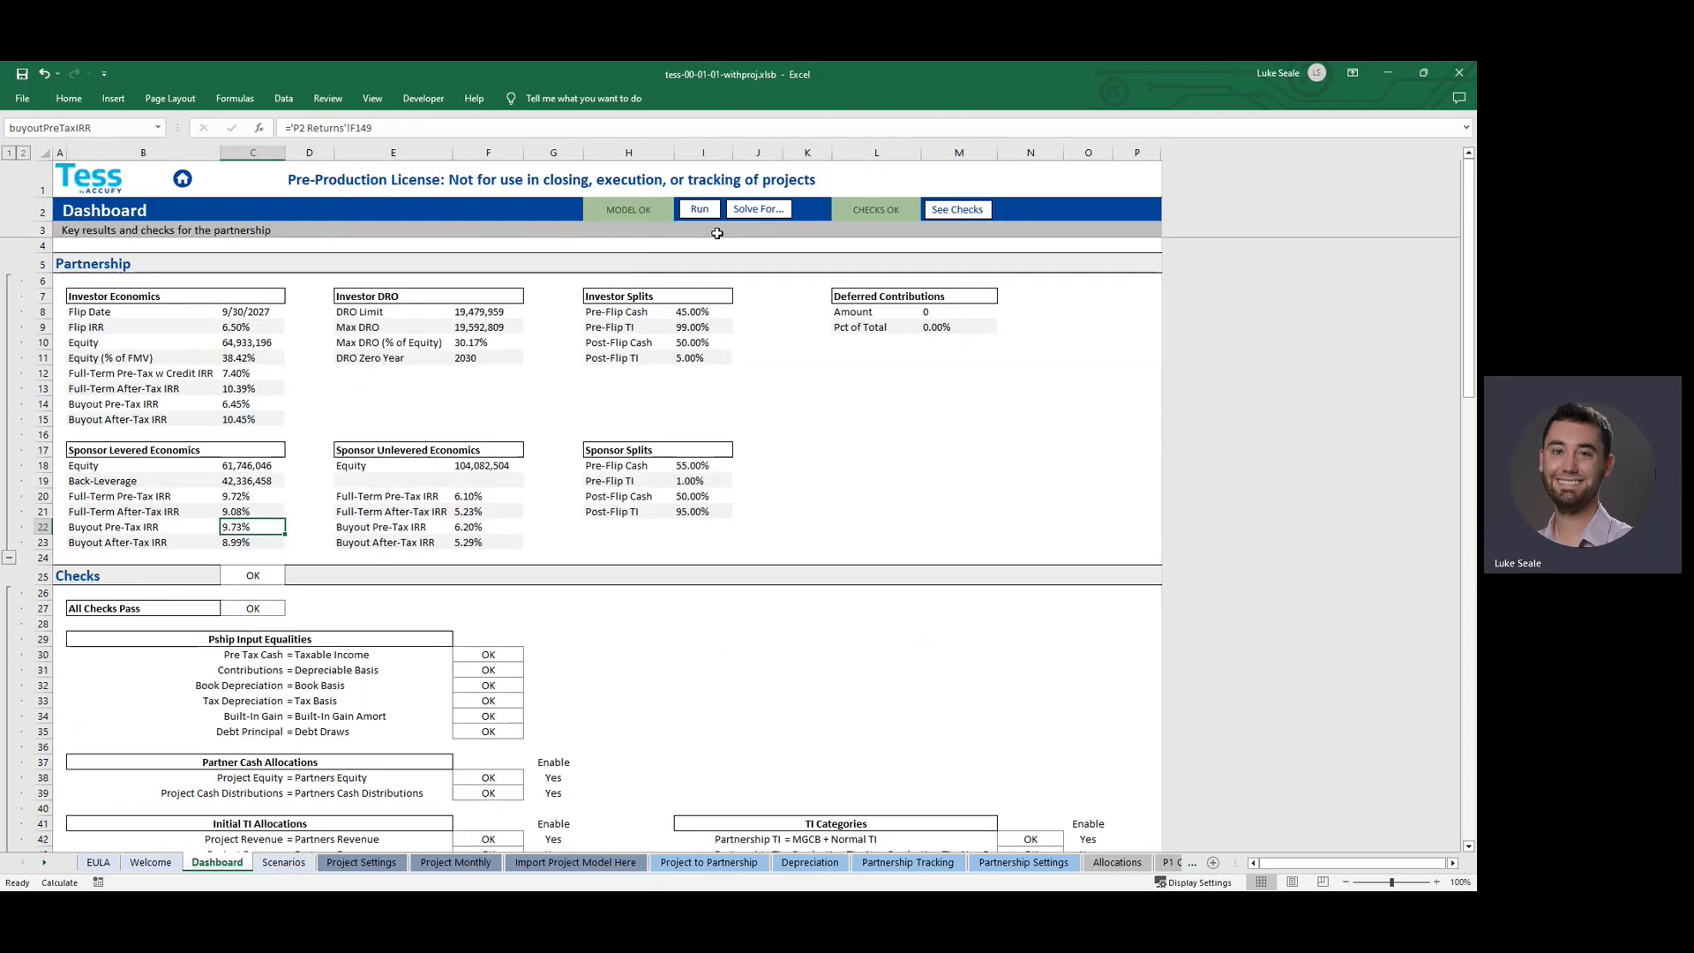
{"action": "left_click", "coordinate": [761, 210]}
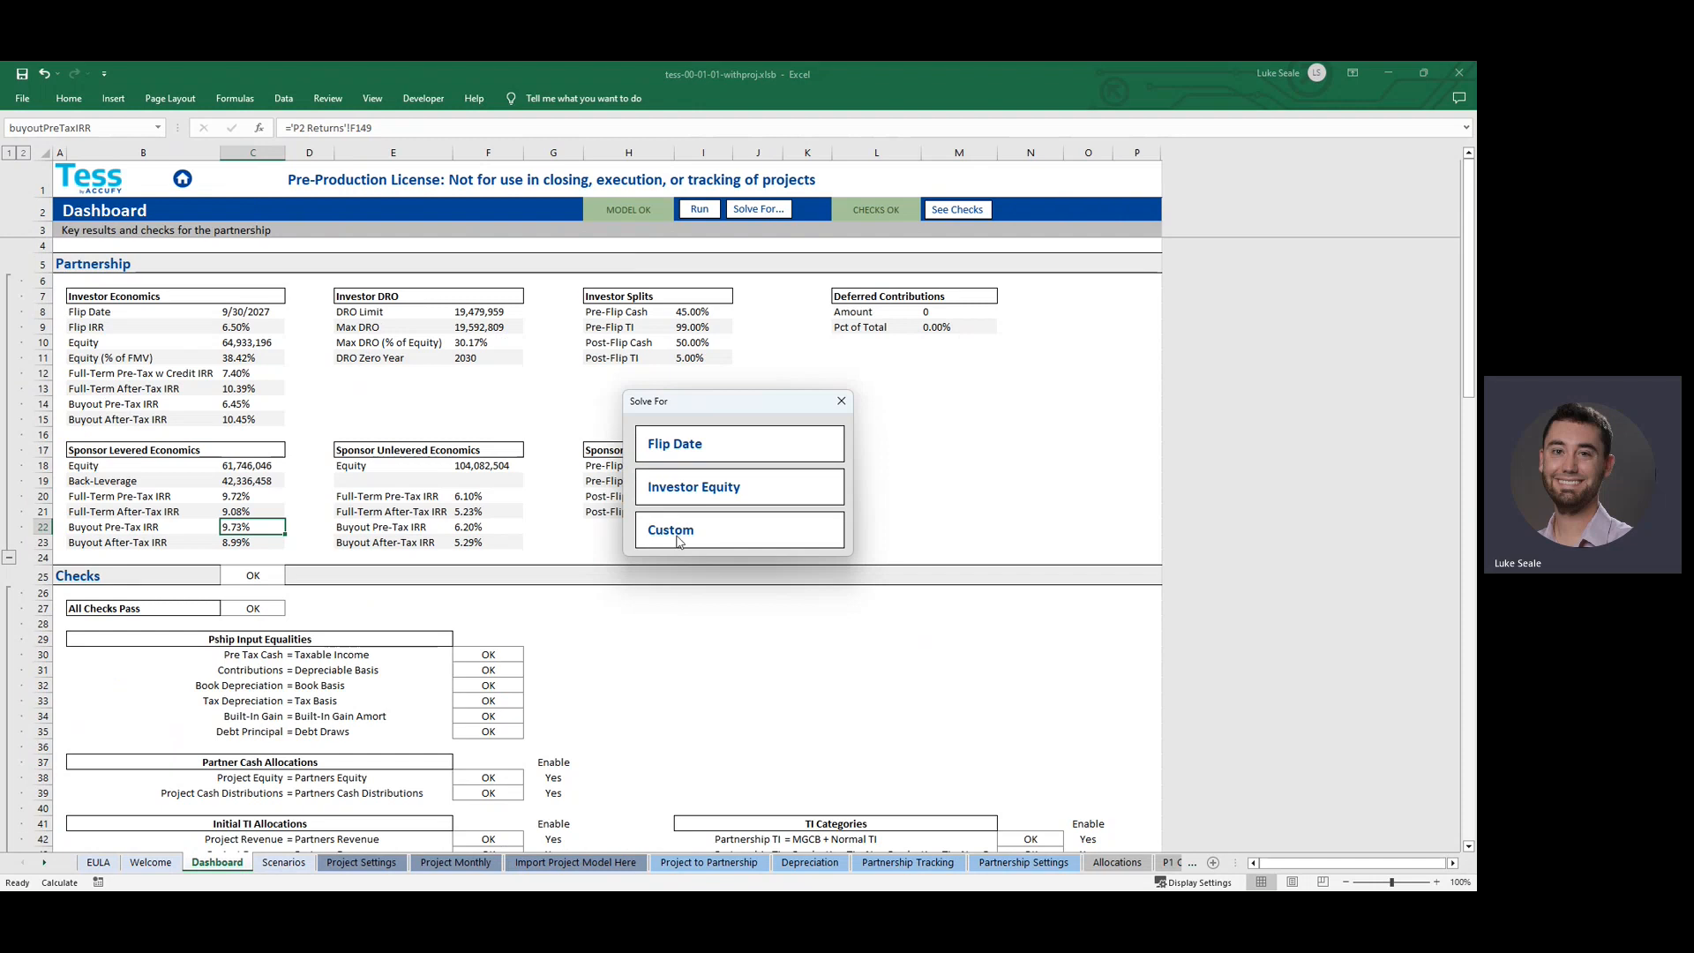
{"action": "left_click", "coordinate": [717, 541]}
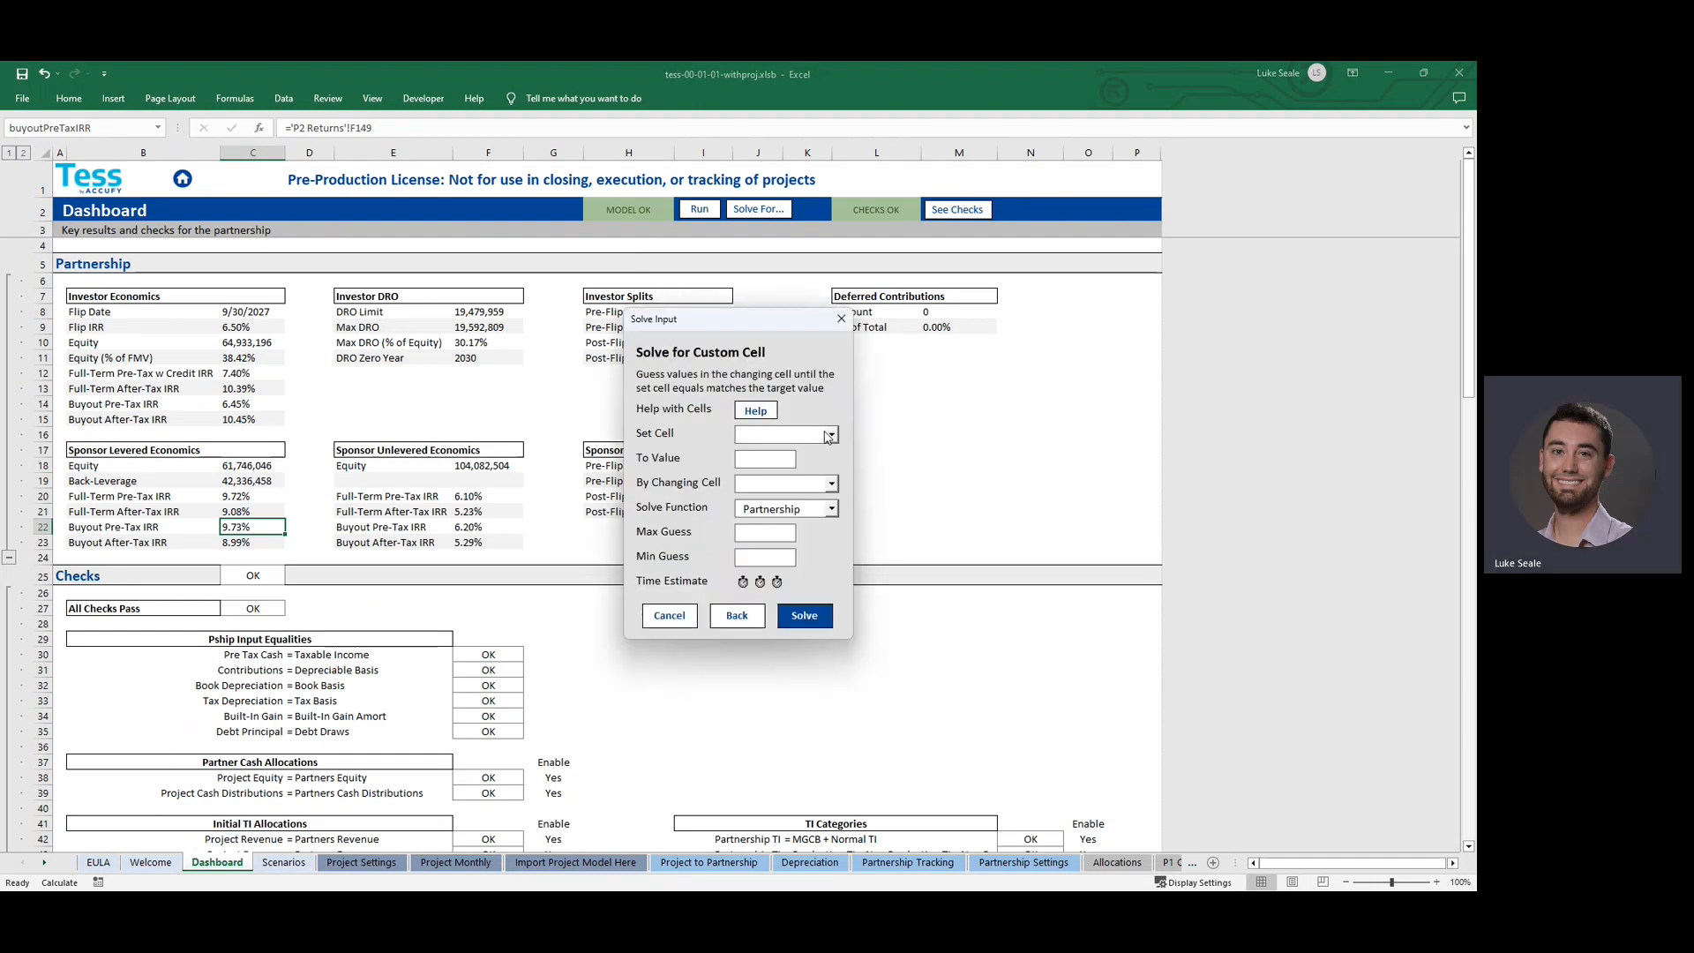
{"action": "left_click", "coordinate": [831, 435]}
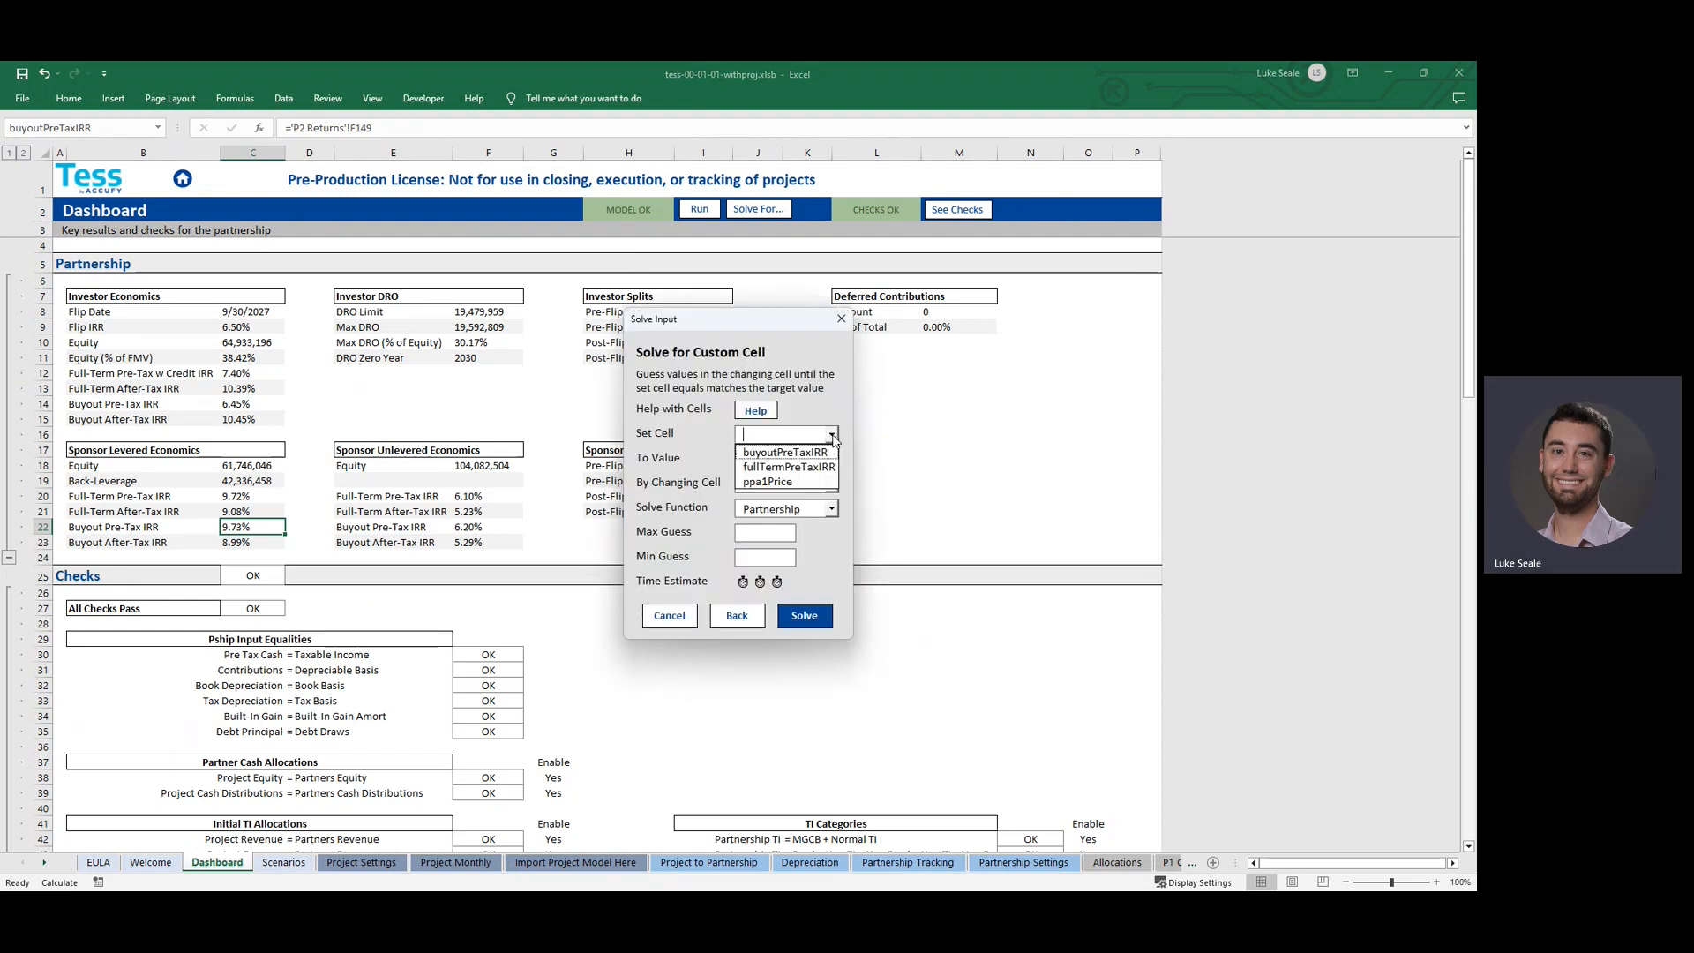
{"action": "left_click", "coordinate": [790, 452]}
{"action": "key", "text": "Tab"}
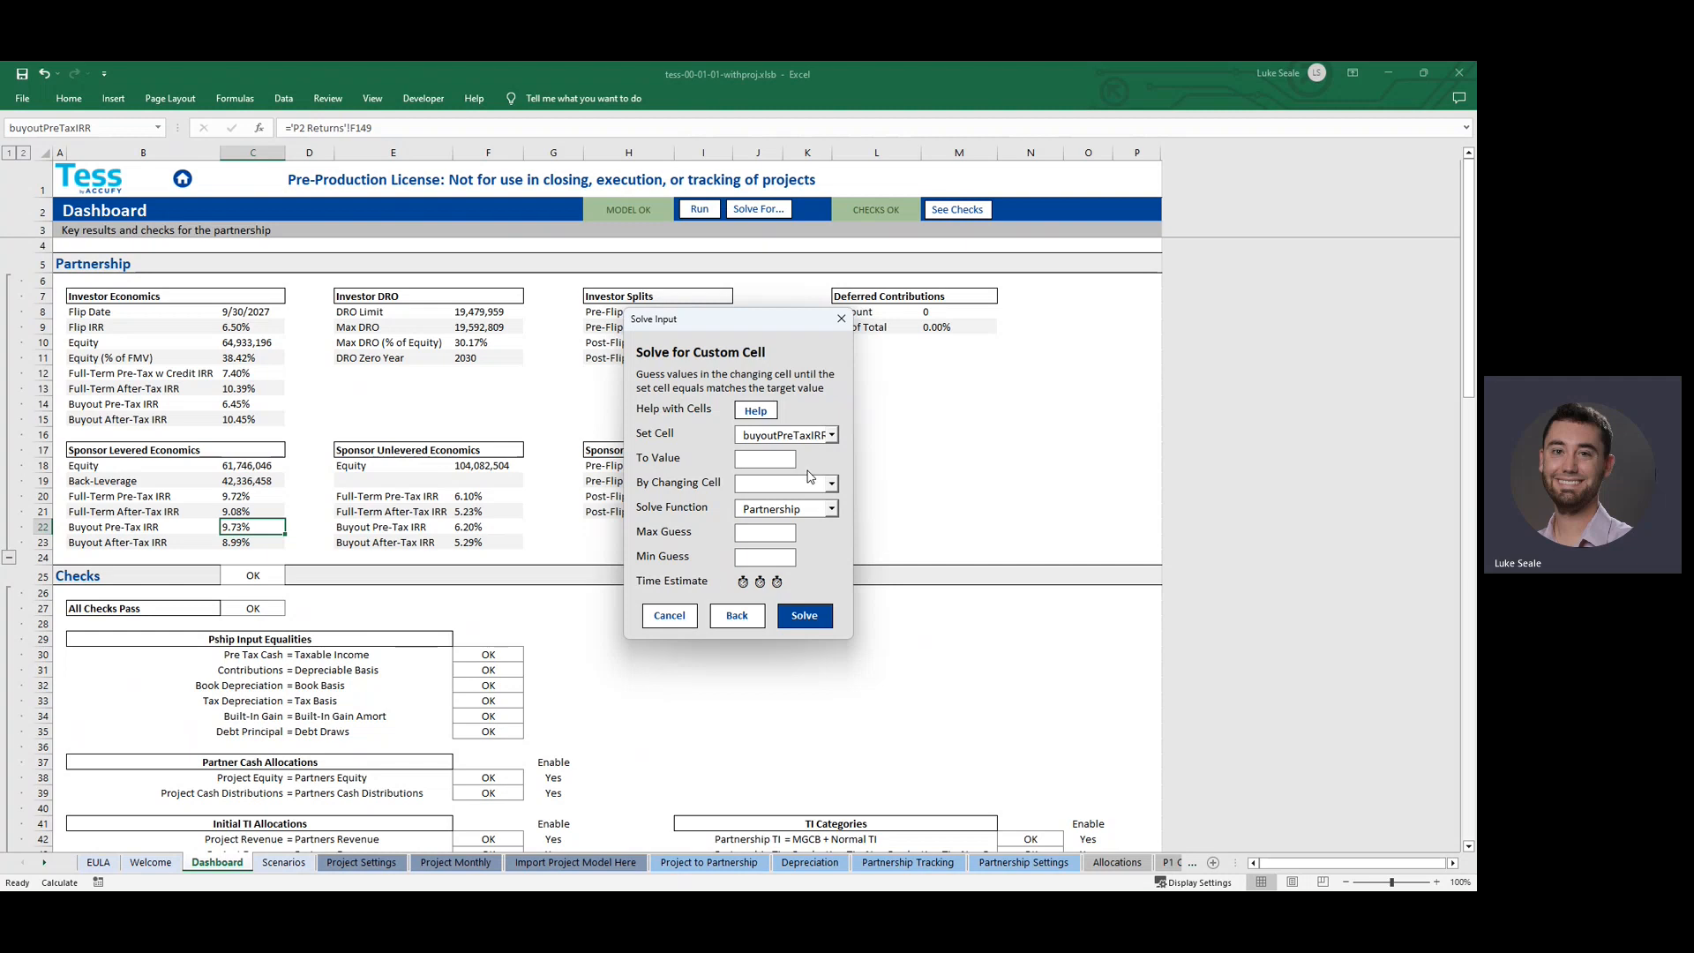
{"action": "type", "text": "11%"}
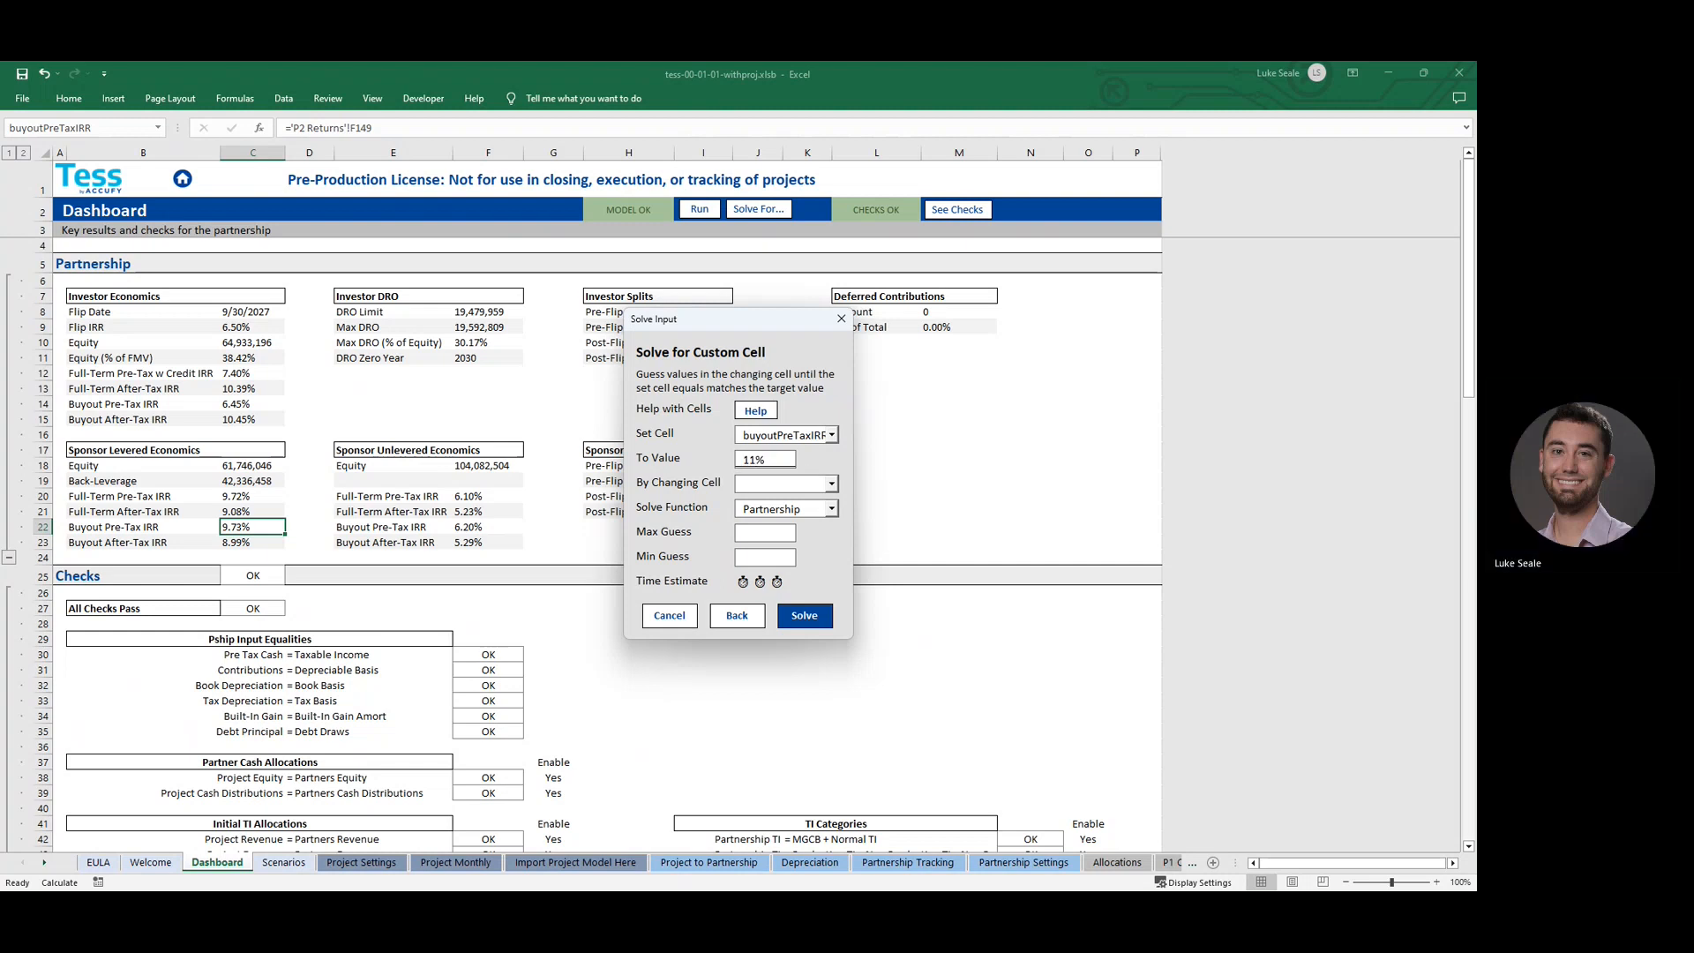
Choose ppa1Price as the changing cell and Partnership as the solve function for the custom solve
{"action": "left_click", "coordinate": [831, 484]}
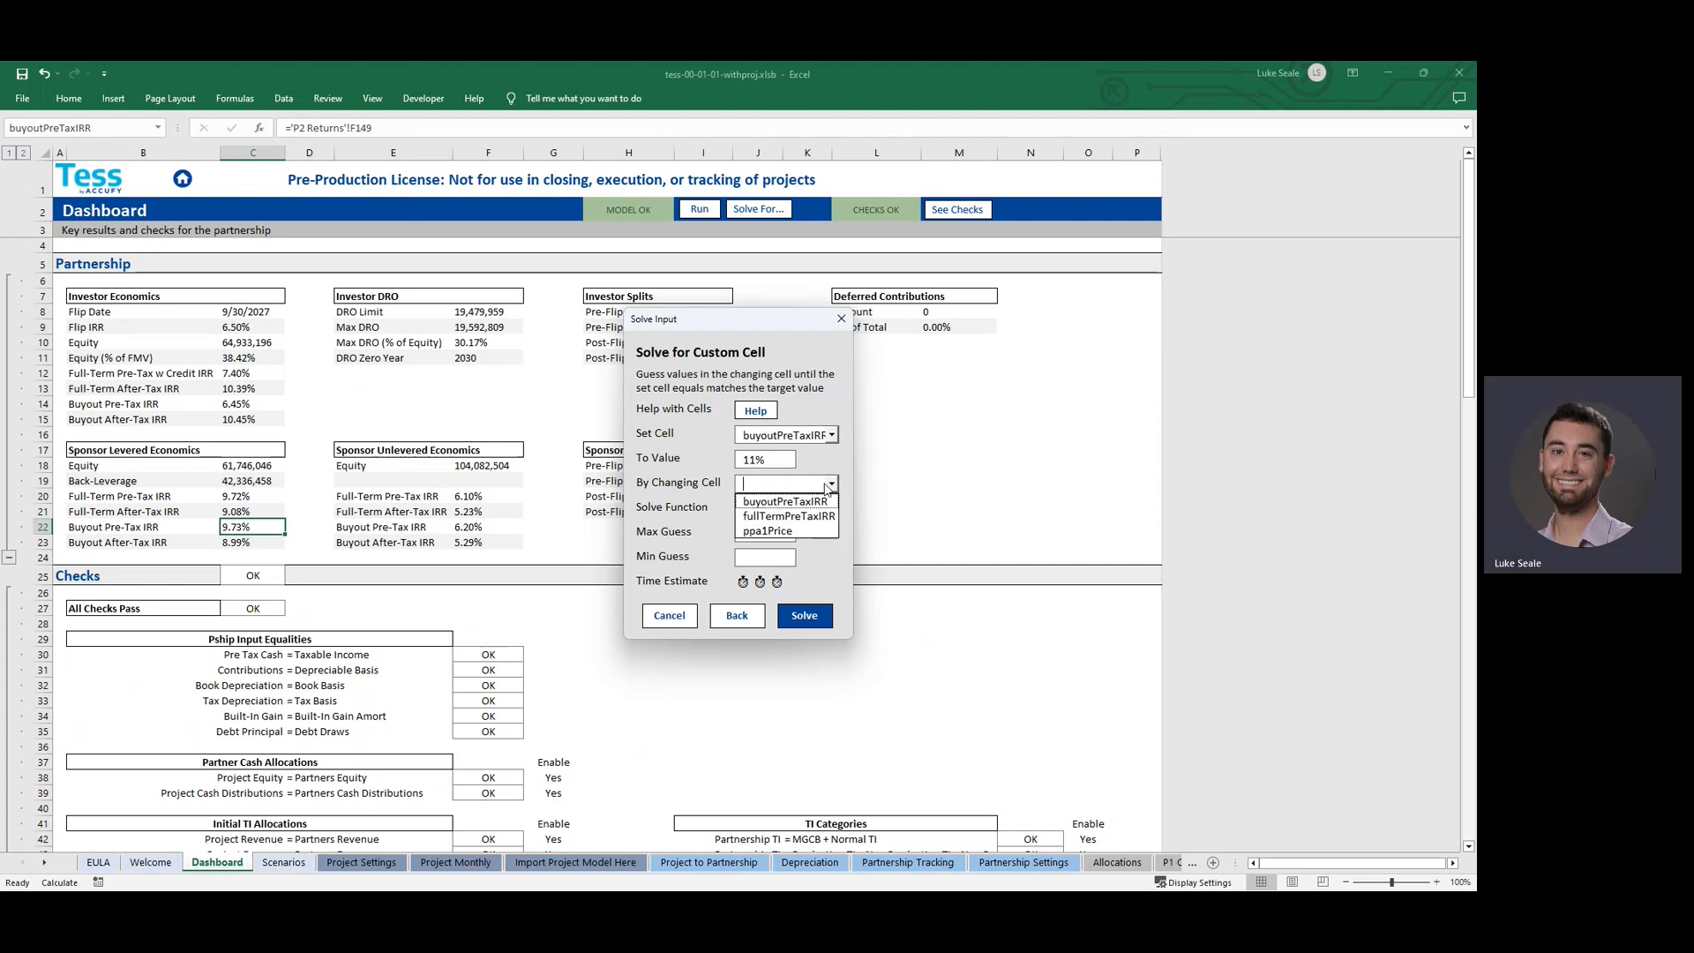
{"action": "left_click", "coordinate": [775, 530]}
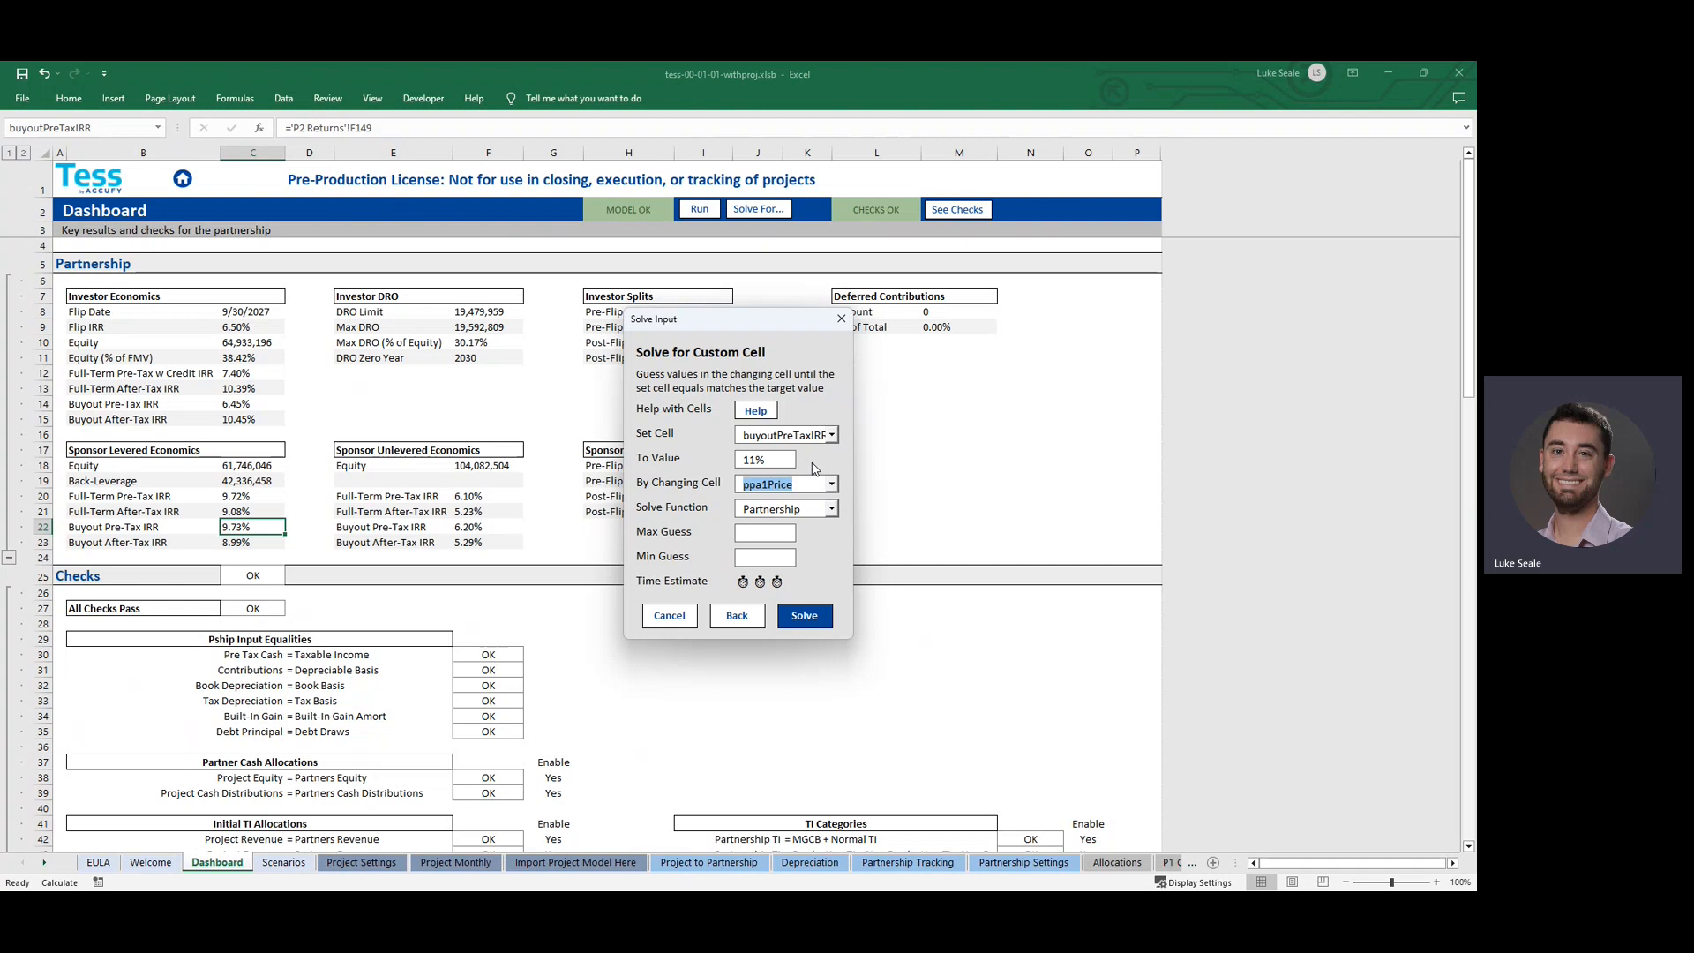
{"action": "left_click", "coordinate": [830, 509]}
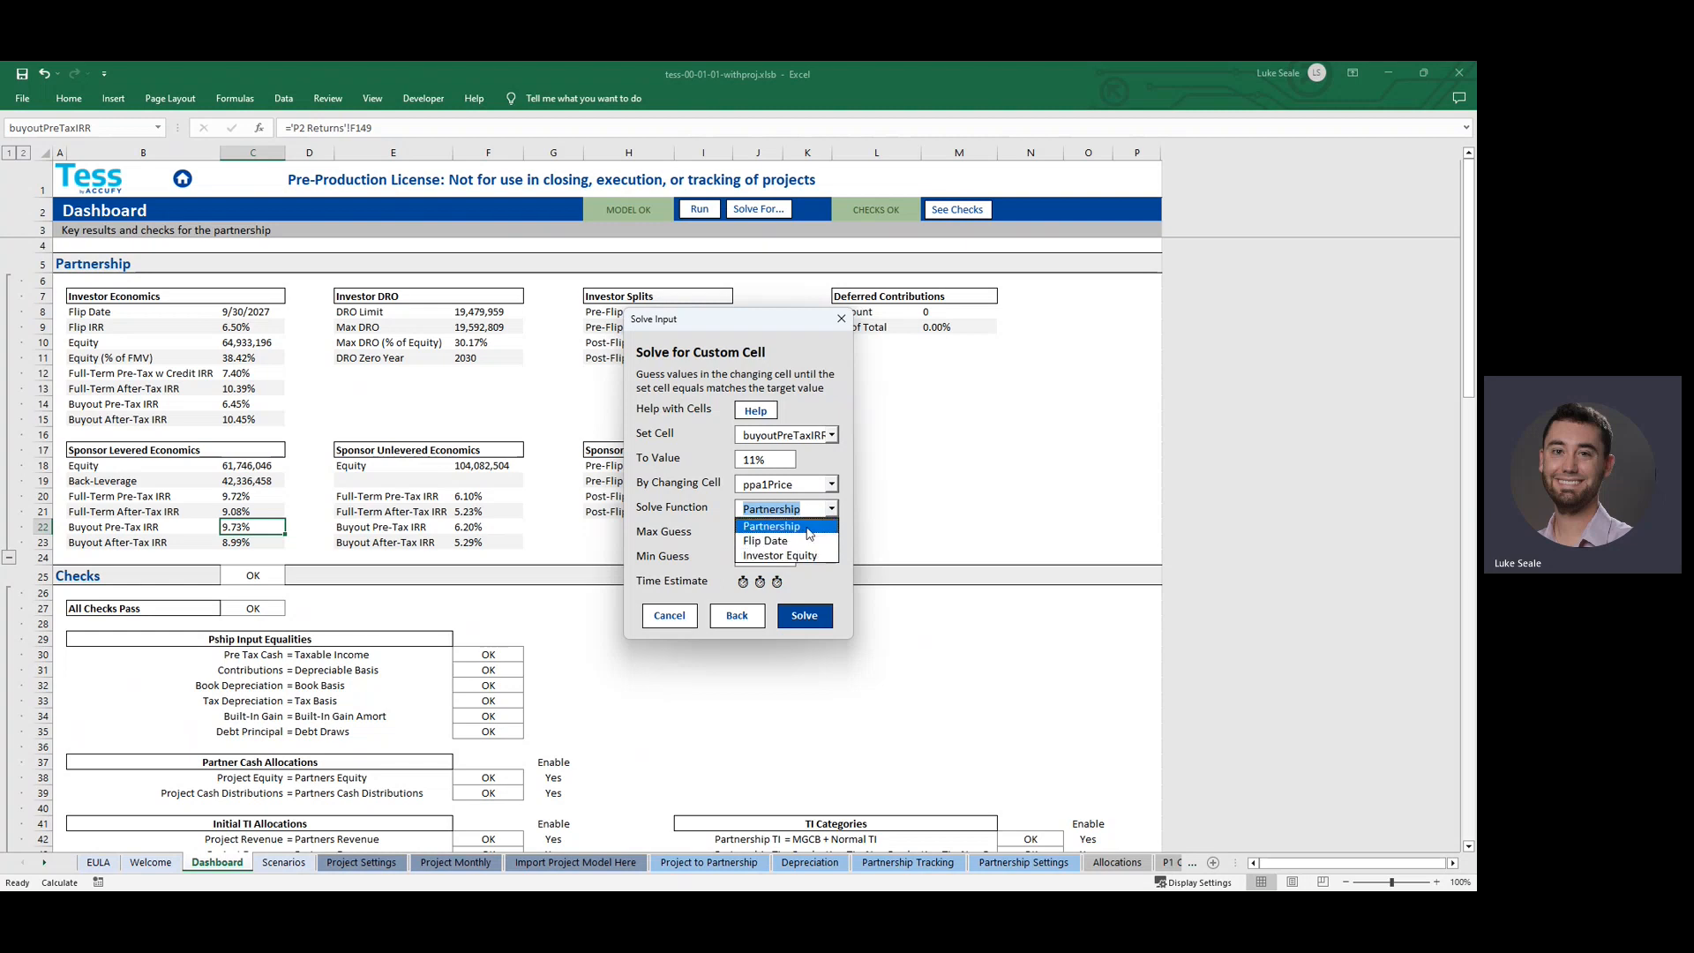
{"action": "left_click", "coordinate": [805, 528]}
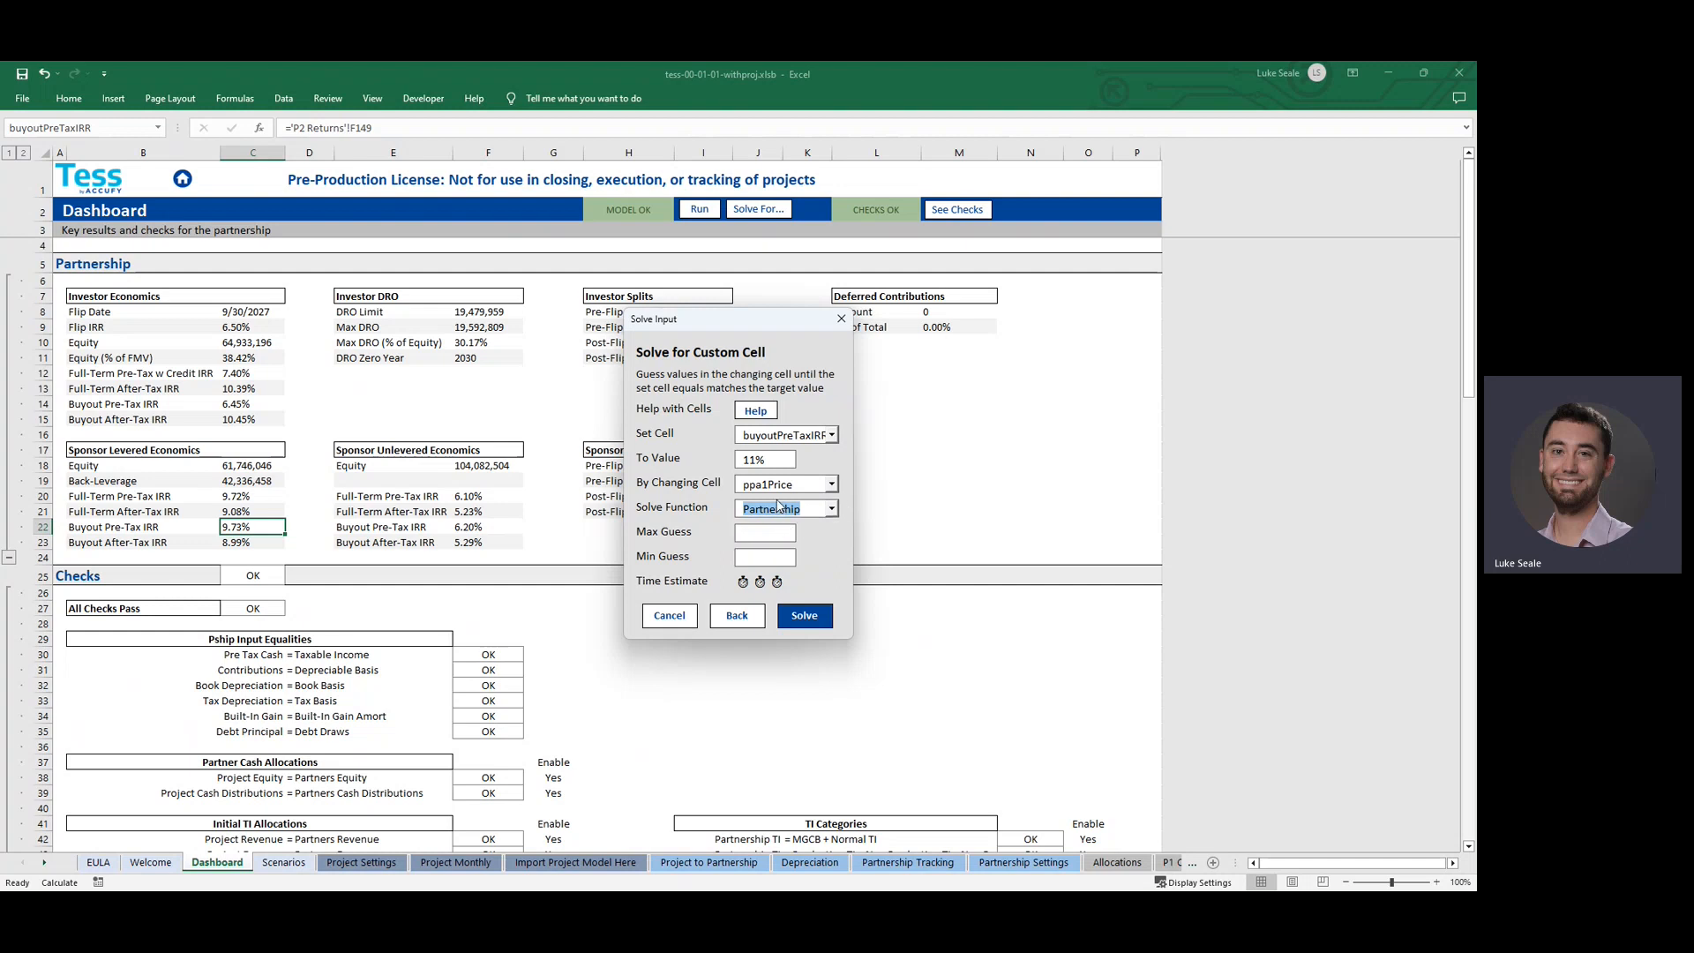
{"action": "left_click", "coordinate": [787, 509]}
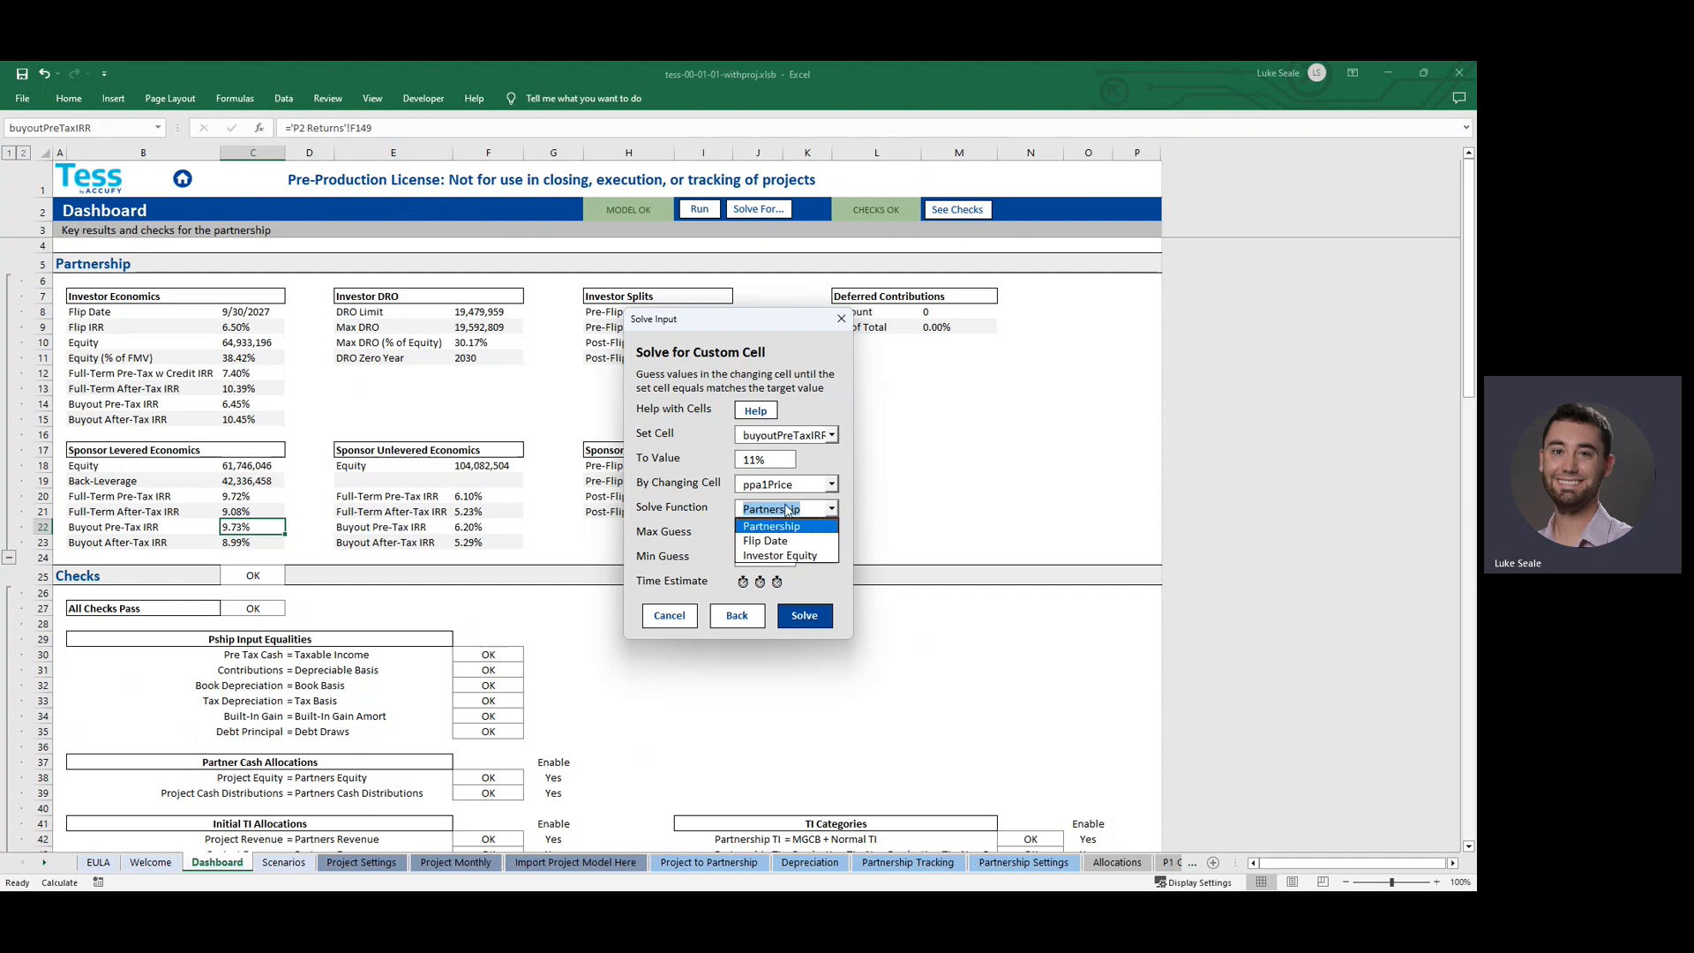
{"action": "left_click", "coordinate": [788, 509]}
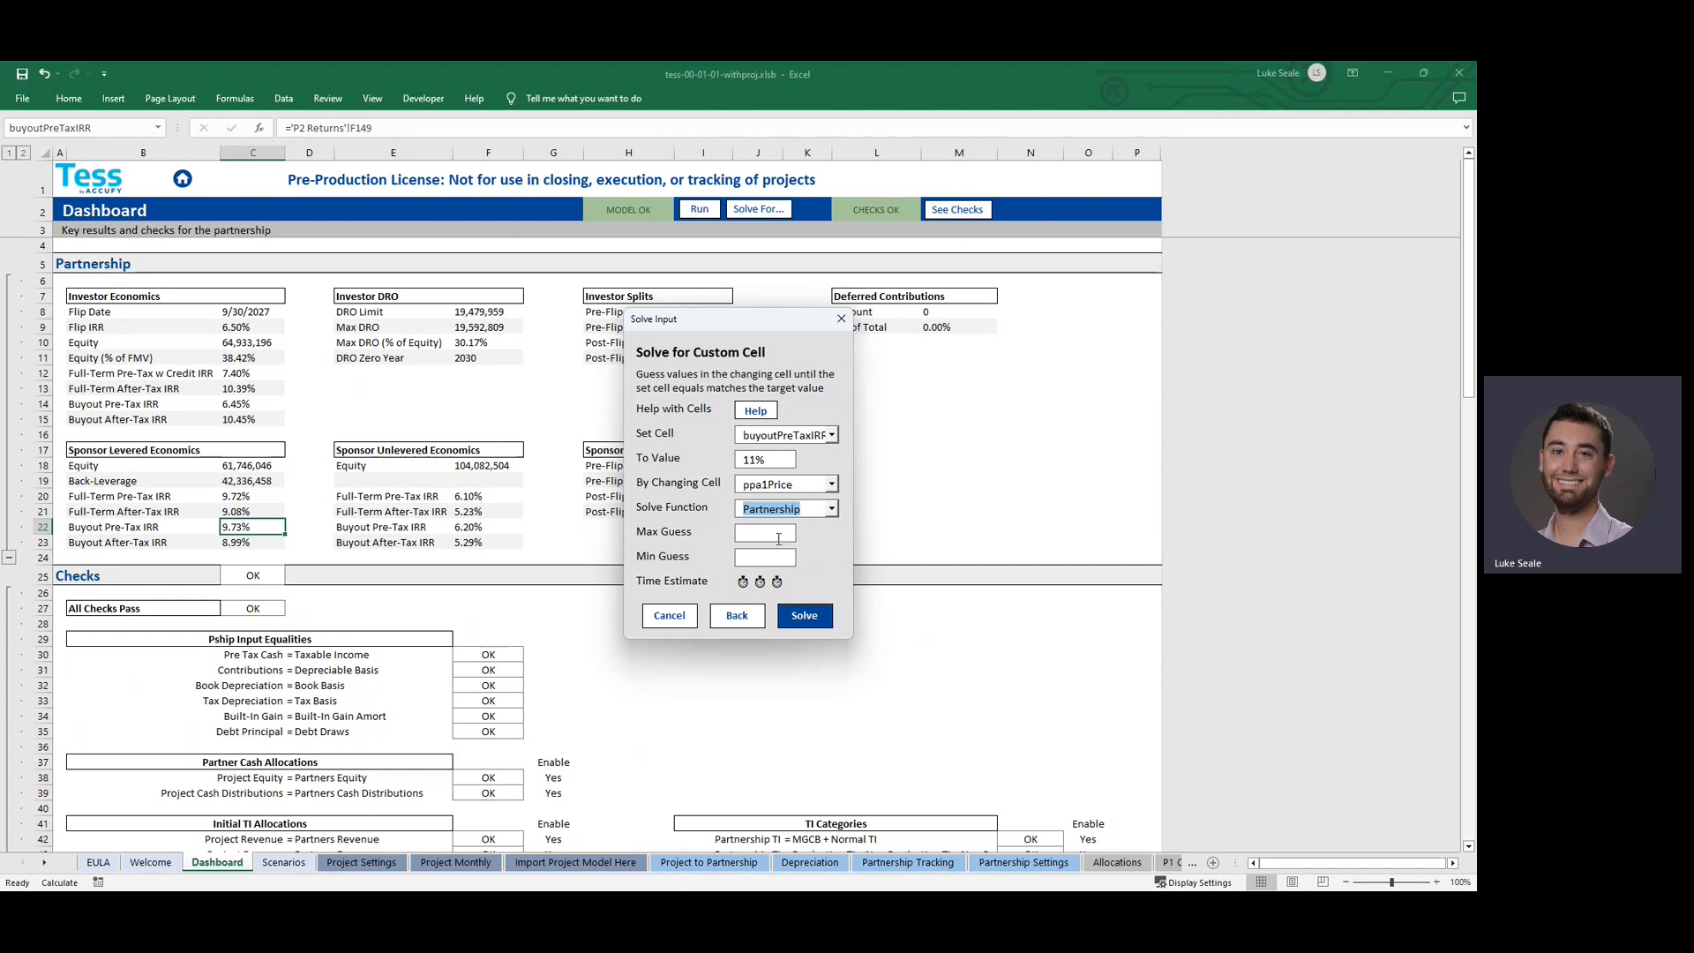
Set the custom solve's maximum guess to 30 and minimum guess to 15, and run the solve to completion
{"action": "left_click", "coordinate": [782, 535]}
{"action": "type", "text": "30"}
{"action": "left_click", "coordinate": [760, 557]}
{"action": "type", "text": "15"}
{"action": "left_click", "coordinate": [772, 531]}
{"action": "left_click", "coordinate": [805, 616]}
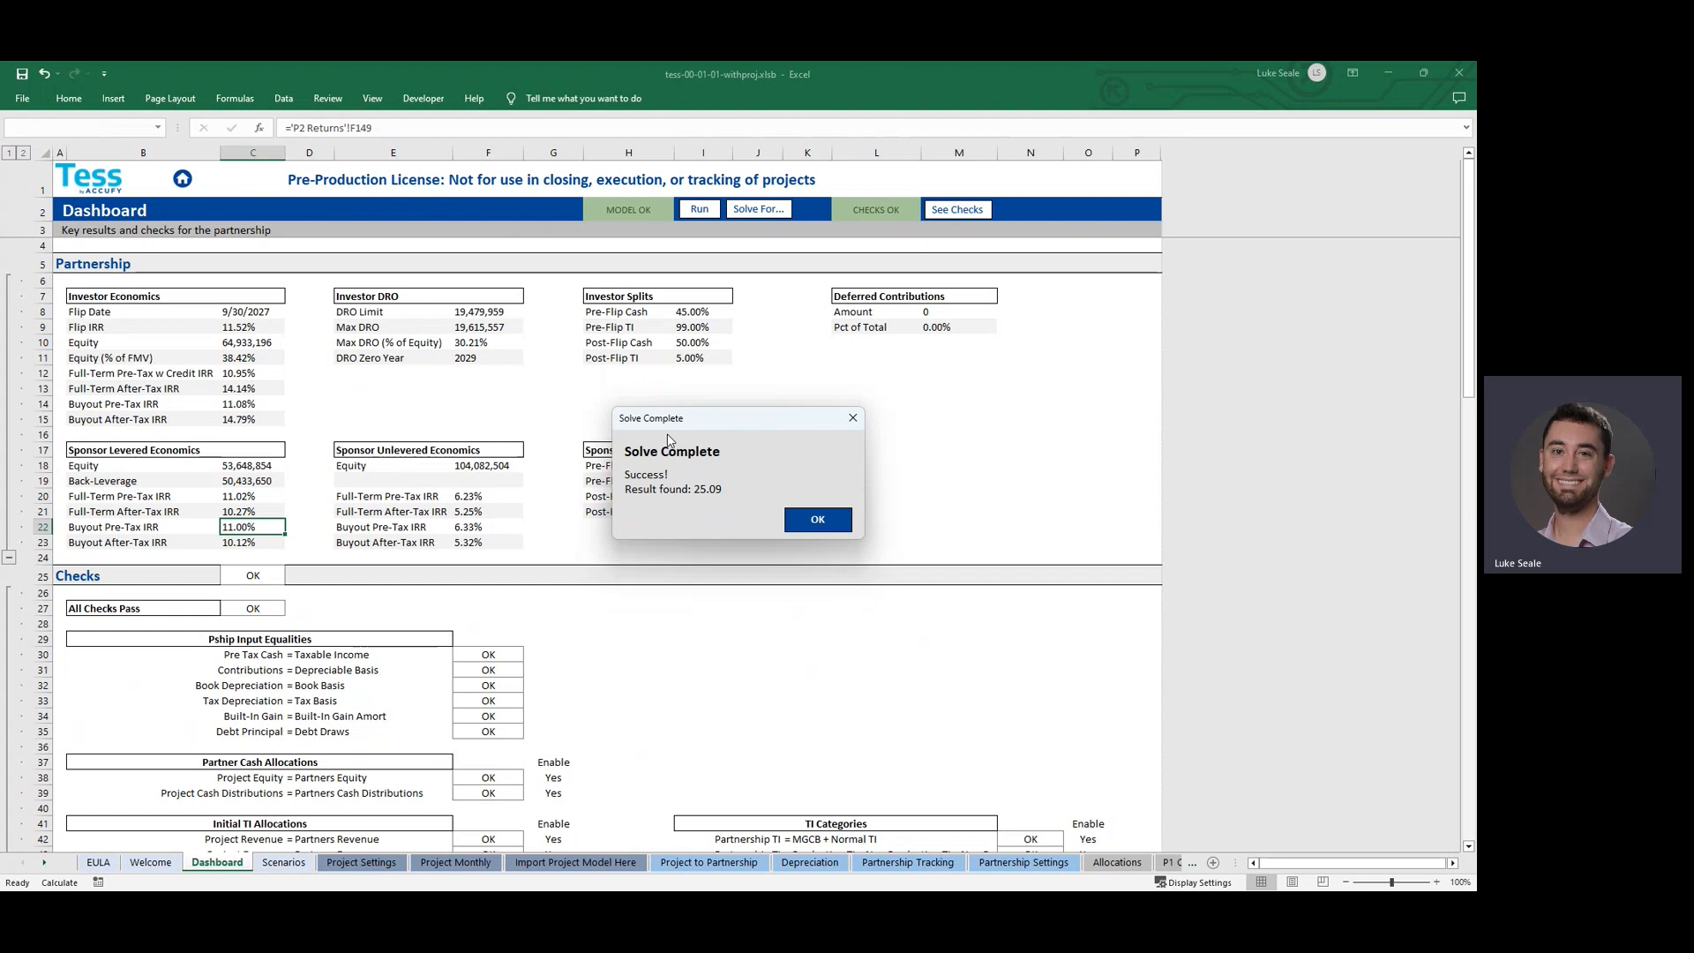
{"action": "left_click", "coordinate": [805, 522]}
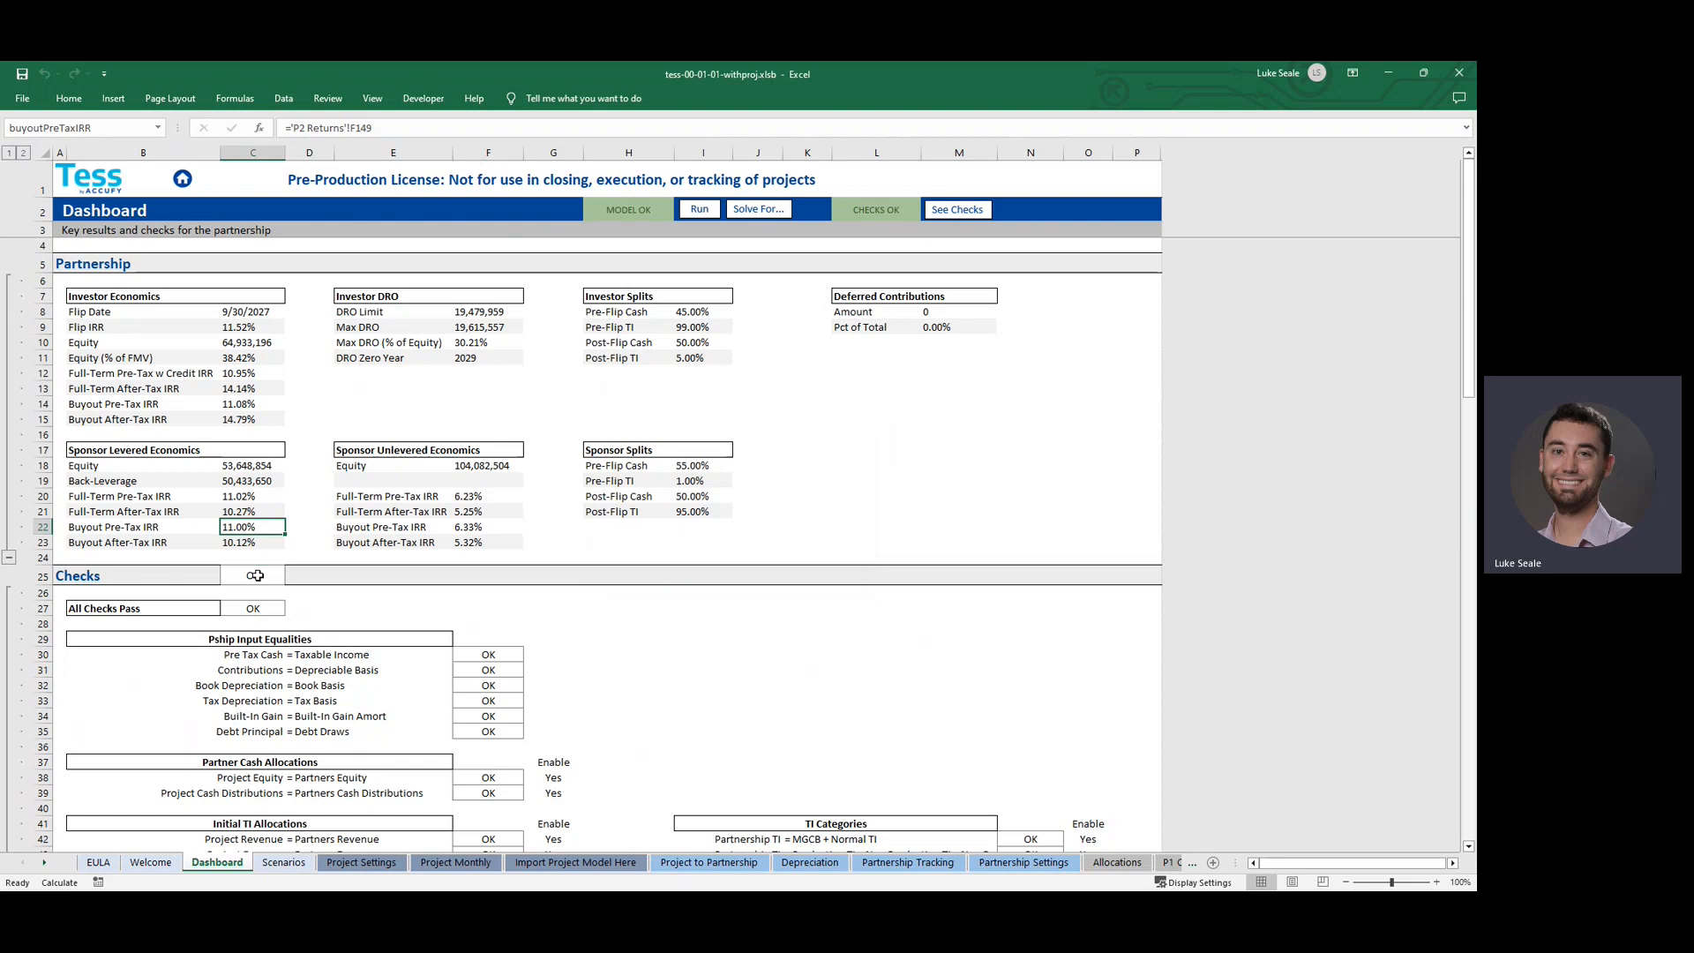
Check the solved PPA 1 Price on the Scenarios sheet without changing it, and return to the Dashboard
{"action": "left_click", "coordinate": [276, 865]}
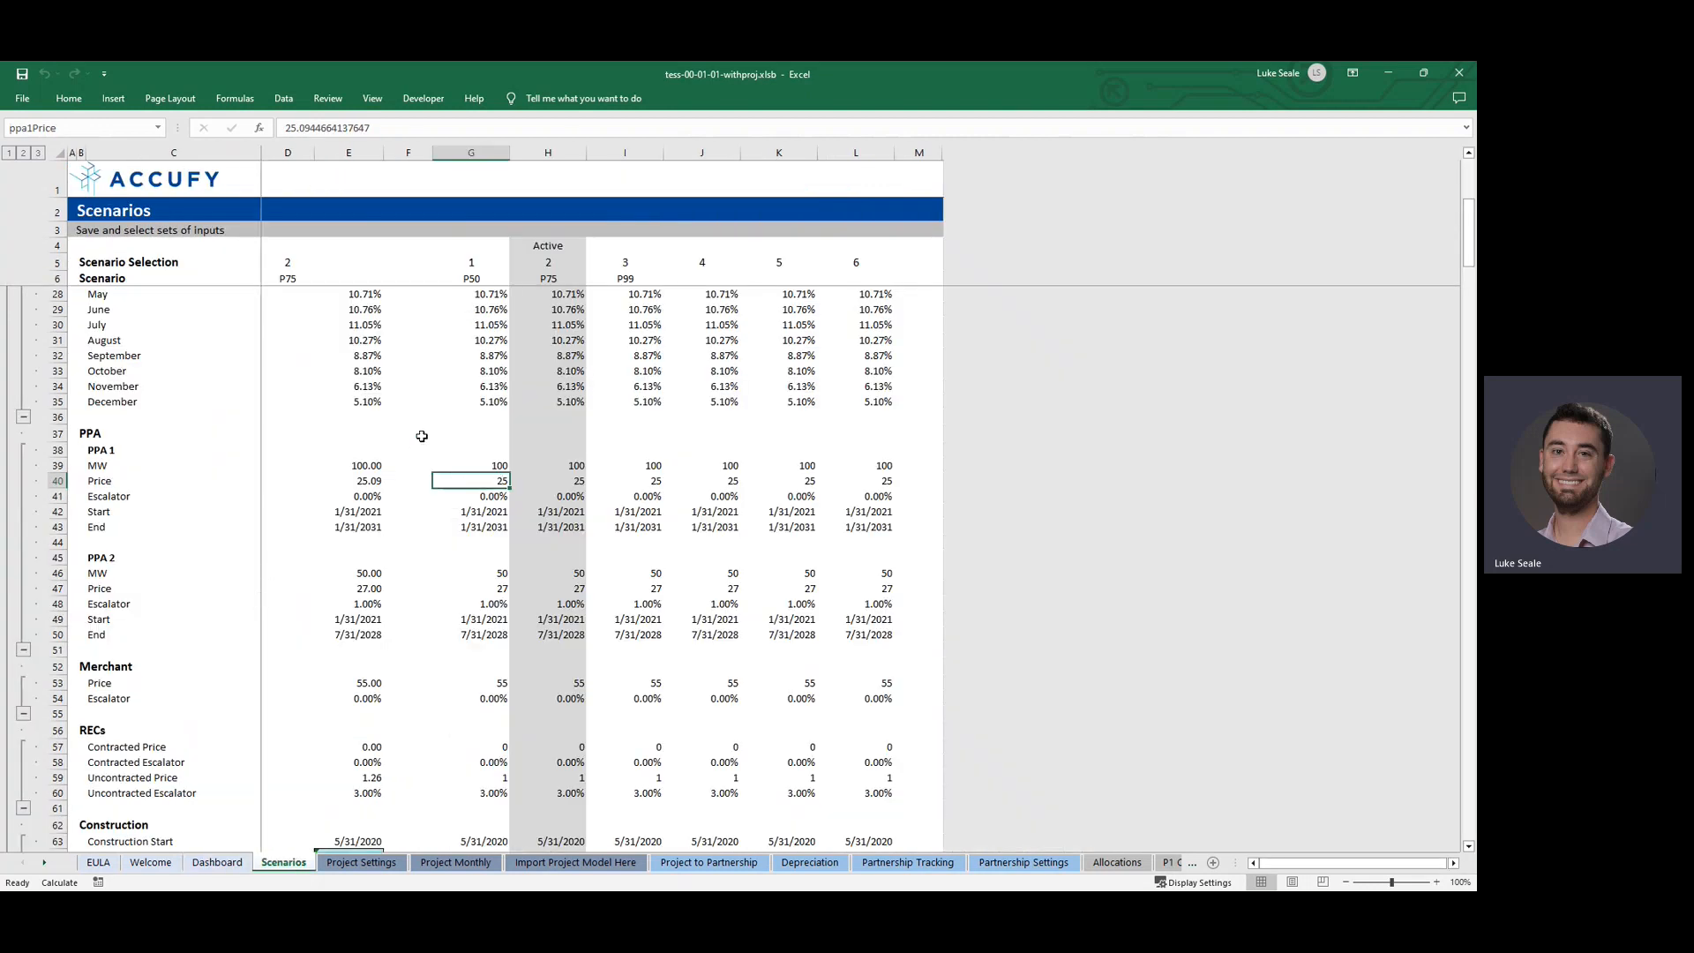
{"action": "left_click_drag", "start_coordinate": [385, 122], "coordinate": [210, 116]}
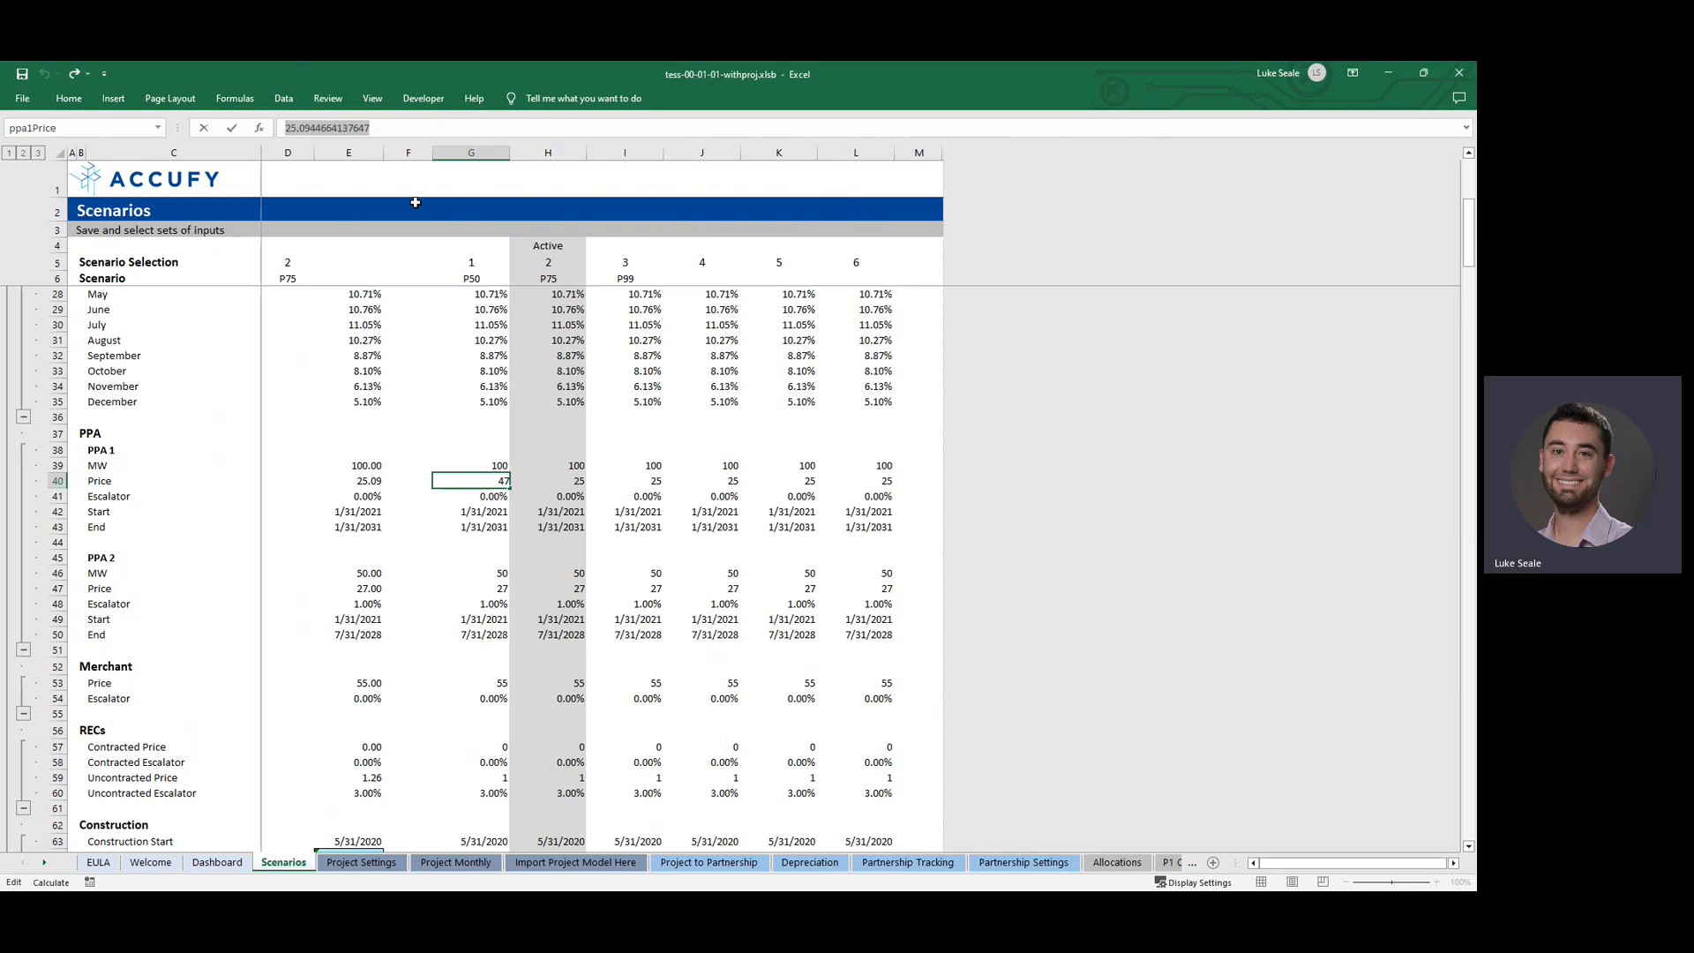
{"action": "key", "text": "Escape"}
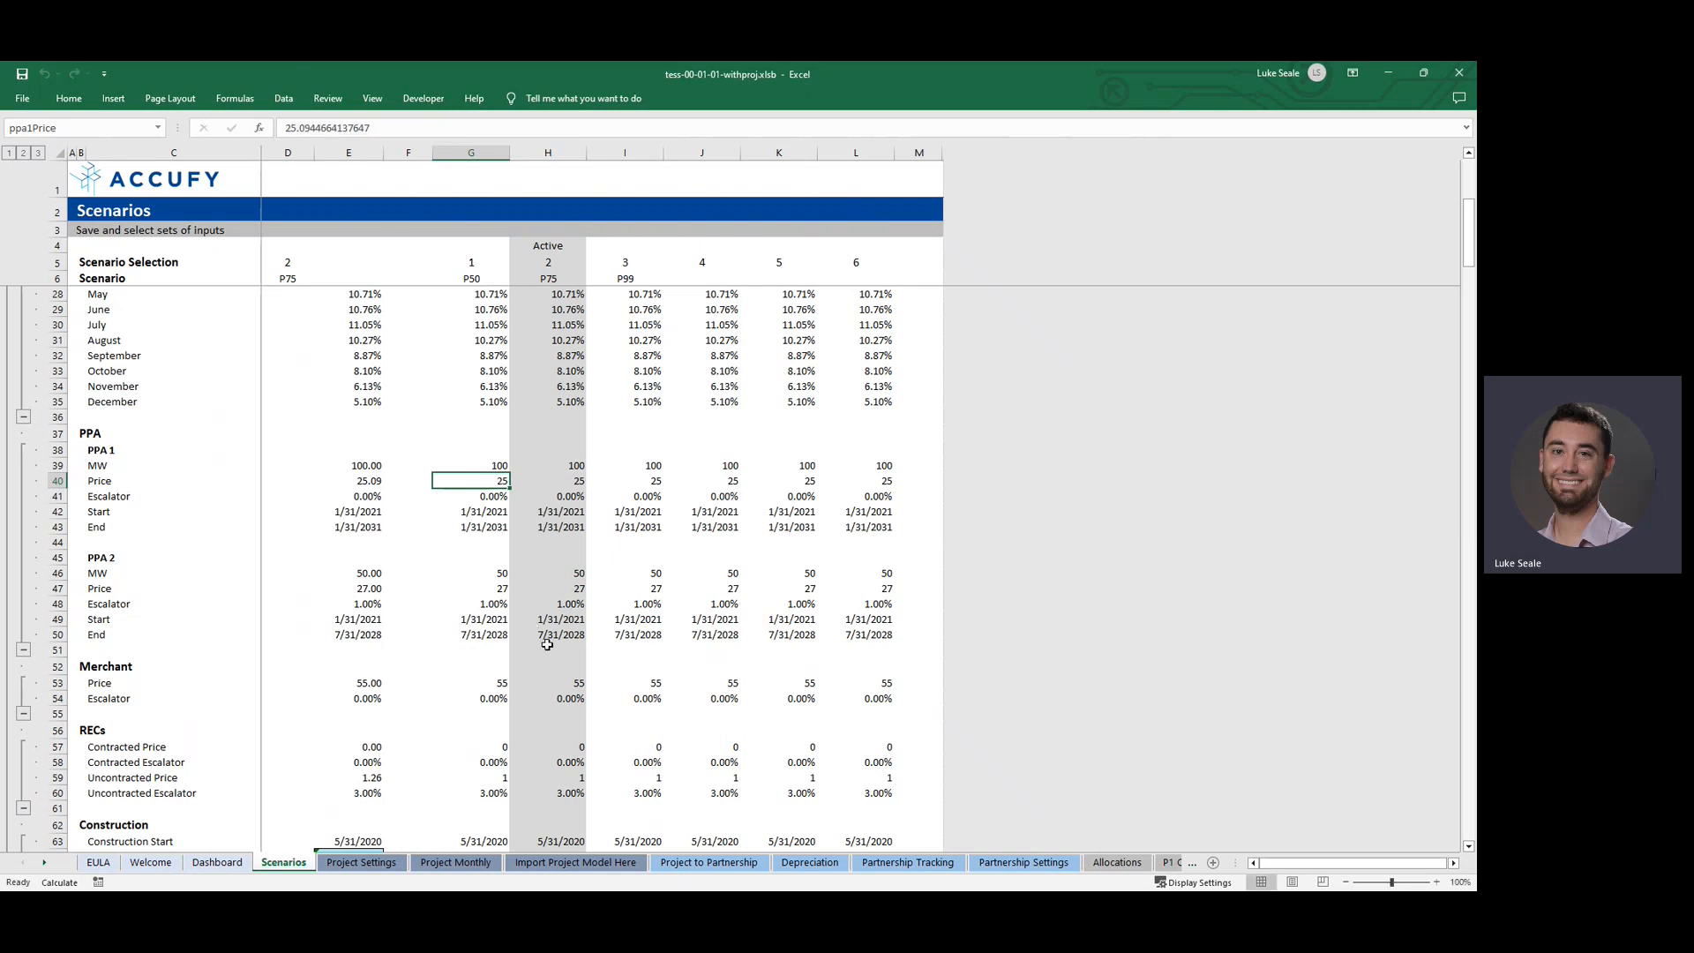
{"action": "left_click", "coordinate": [234, 864]}
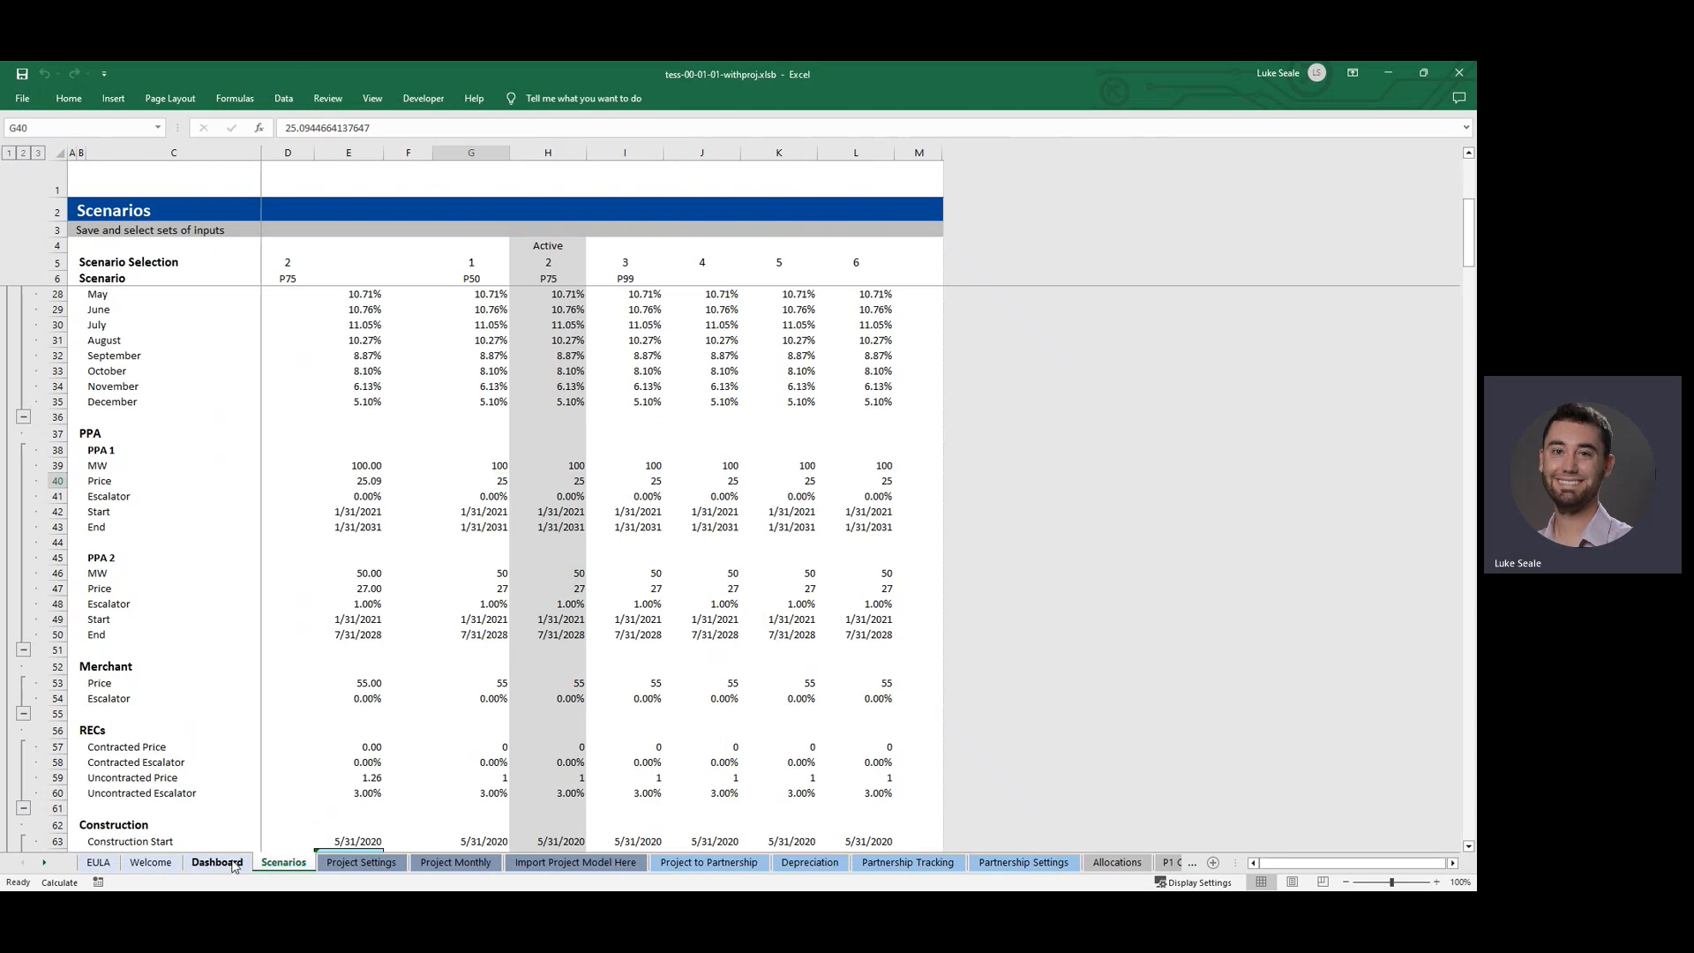
{"action": "left_click", "coordinate": [309, 513]}
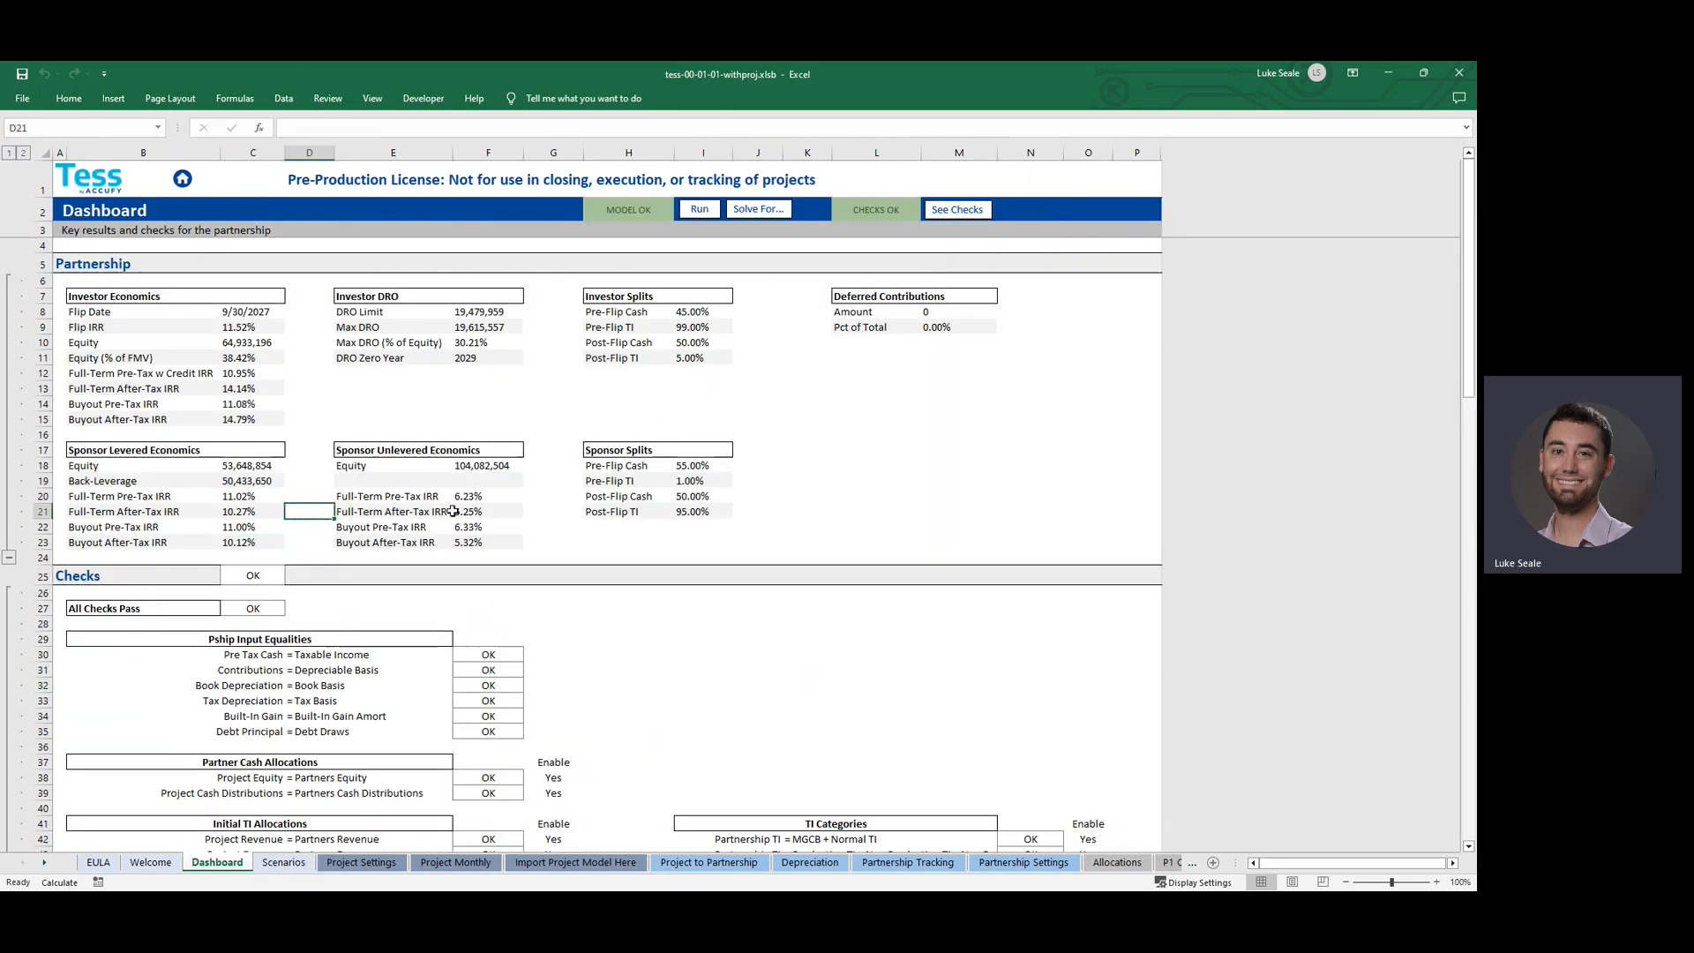